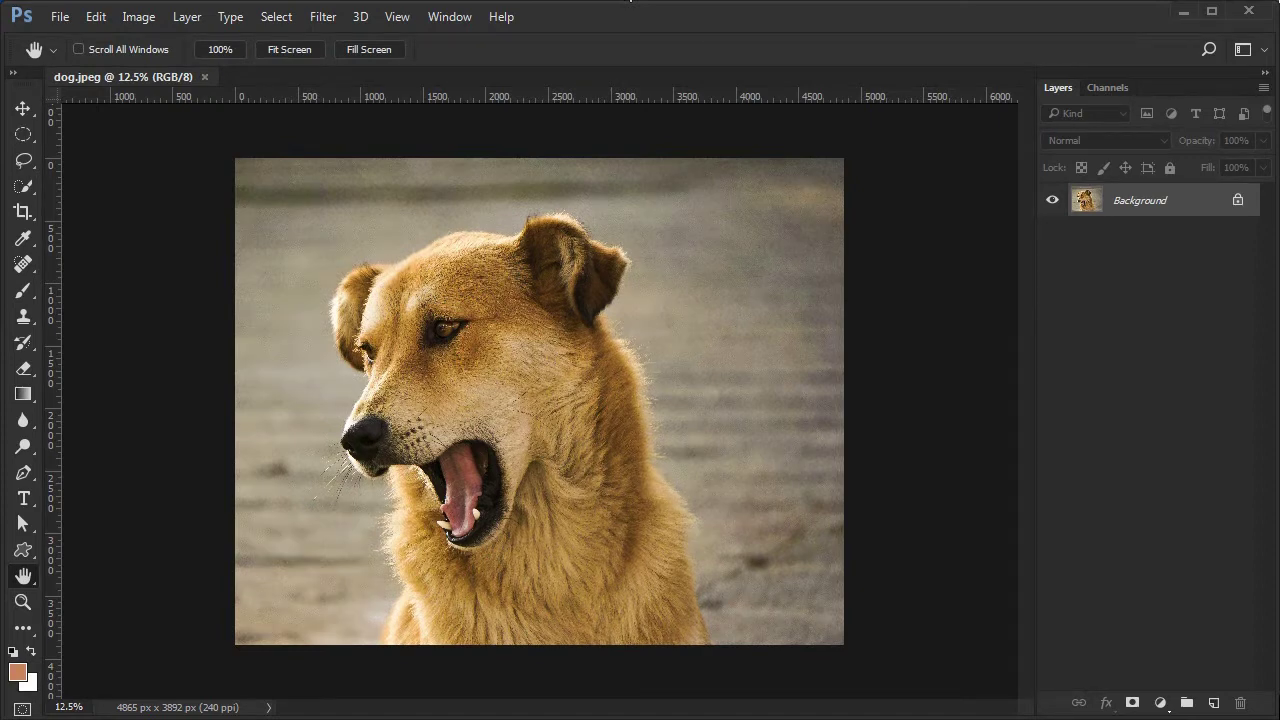
# - Convert the locked Background layer into a layer named 'Original'
pyautogui.doubleClick(1145, 204)
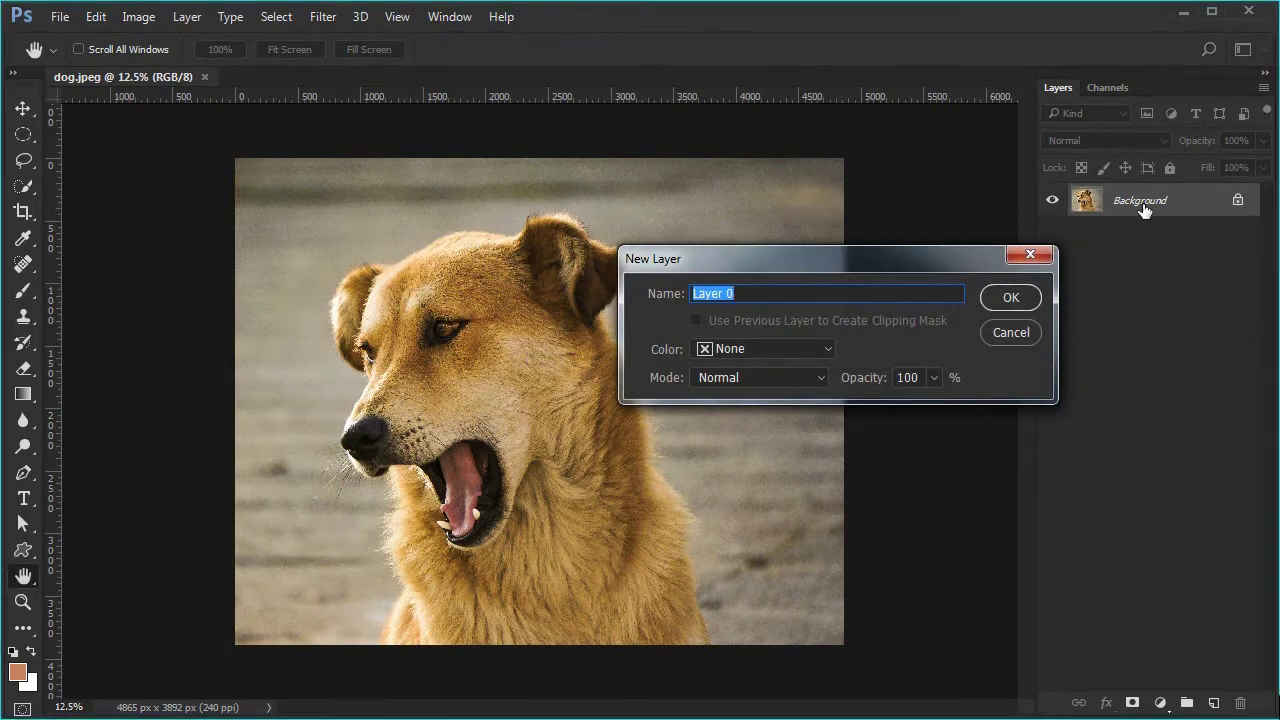
pyautogui.write('Original')
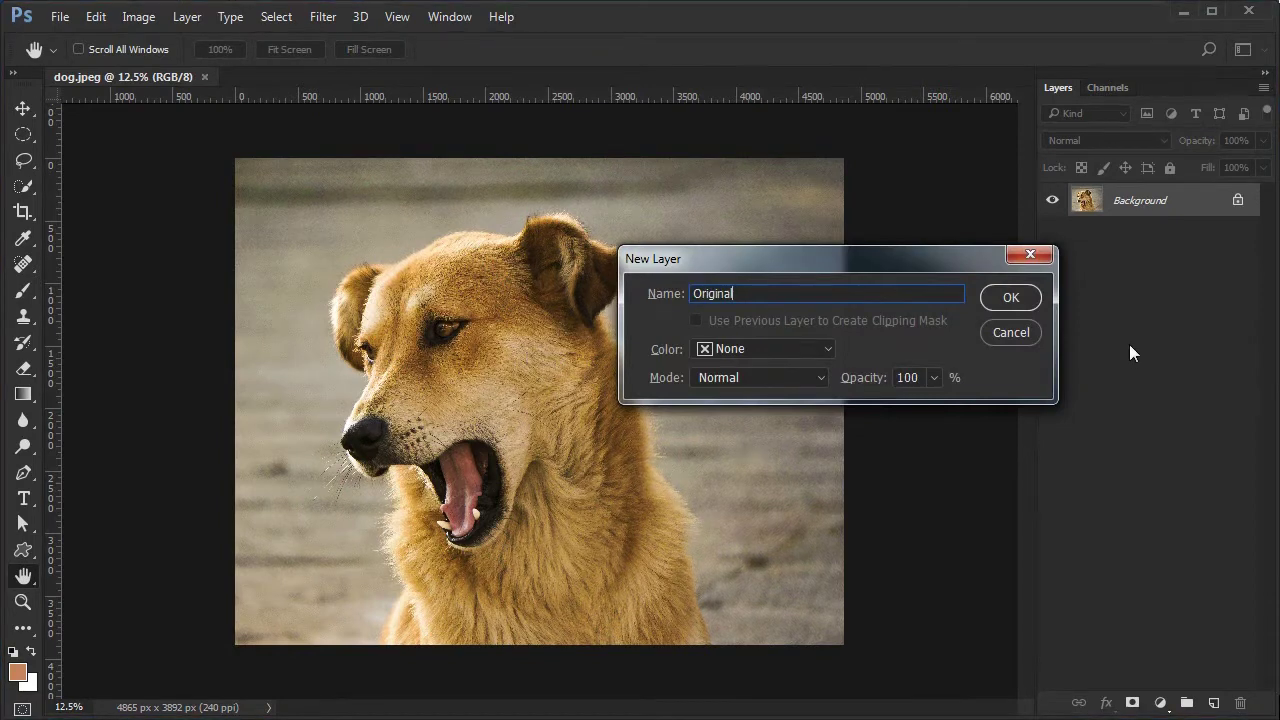
pyautogui.click(1008, 295)
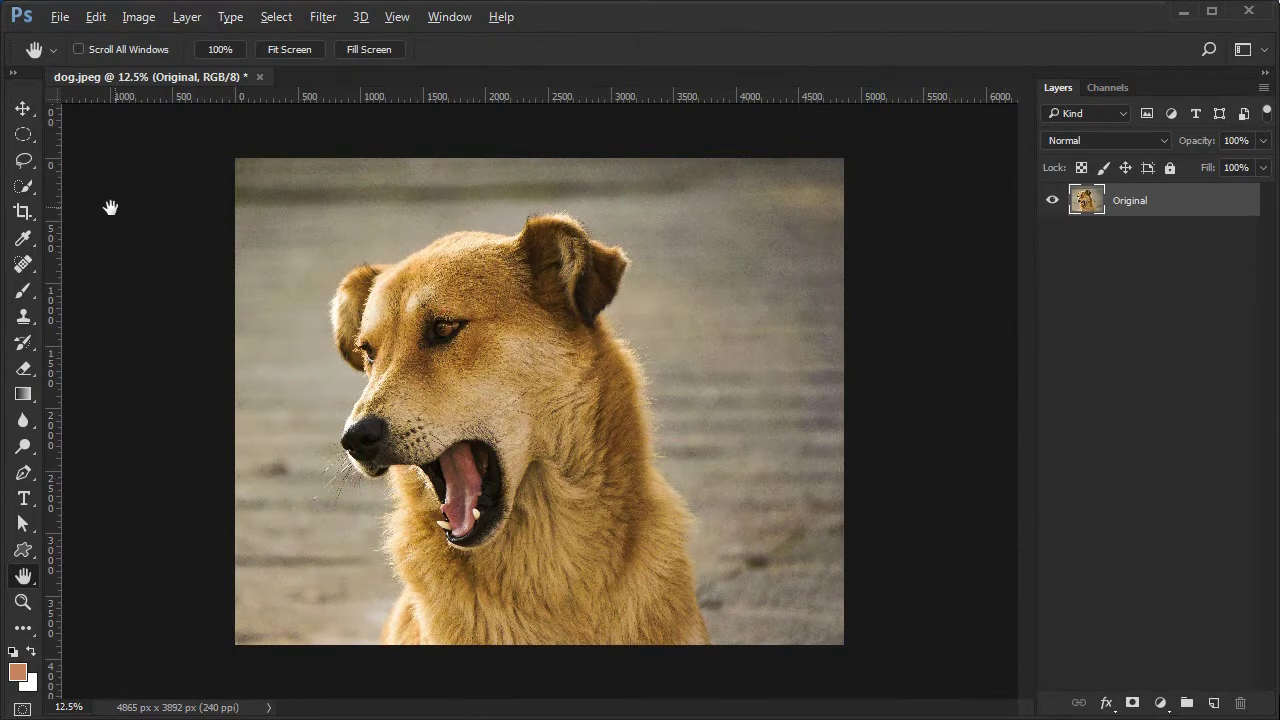
# - Crop the photo to a 1:1 square of 3828 px, keeping the rule-of-thirds overlay
pyautogui.click(23, 213)
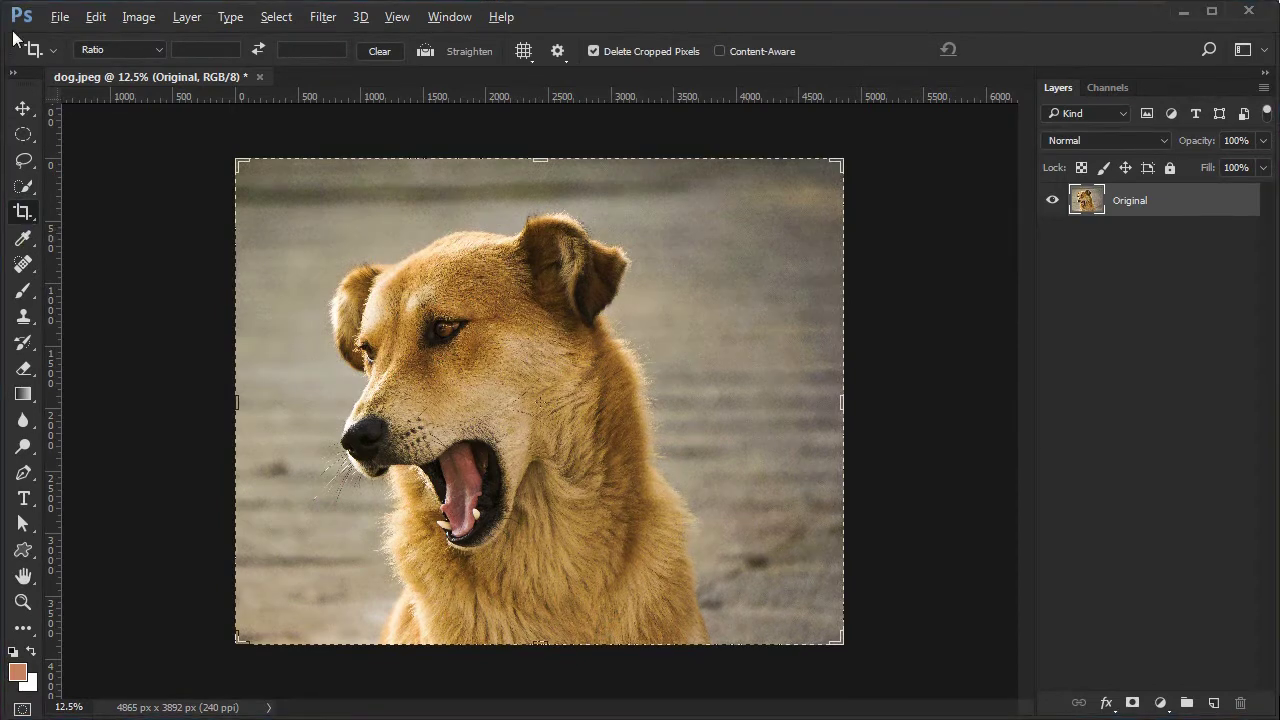
pyautogui.click(157, 49)
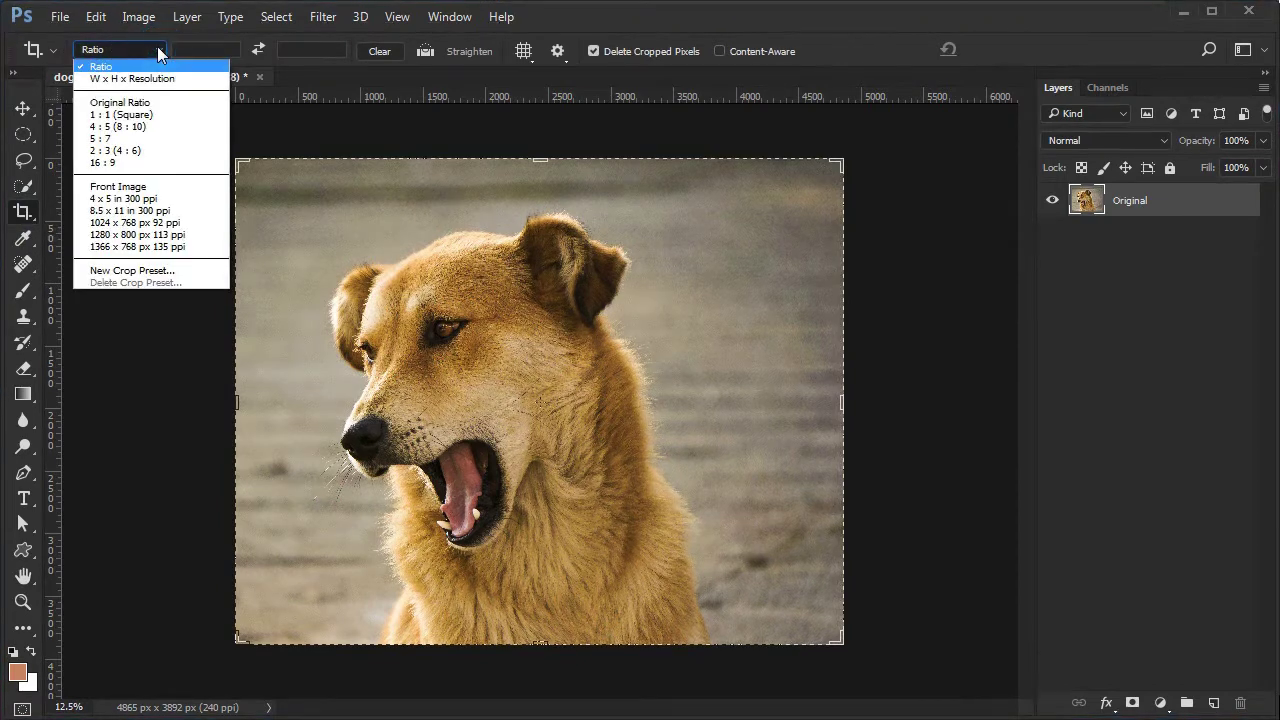
pyautogui.click(157, 115)
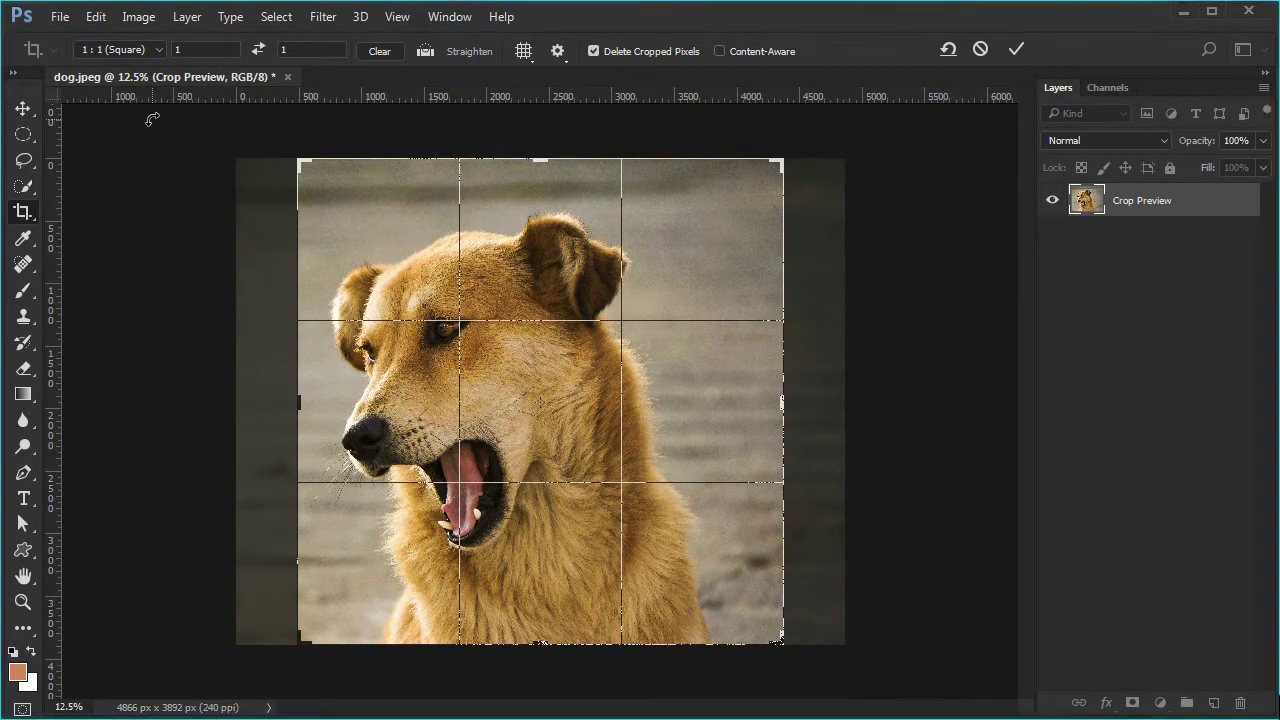
pyautogui.click(531, 52)
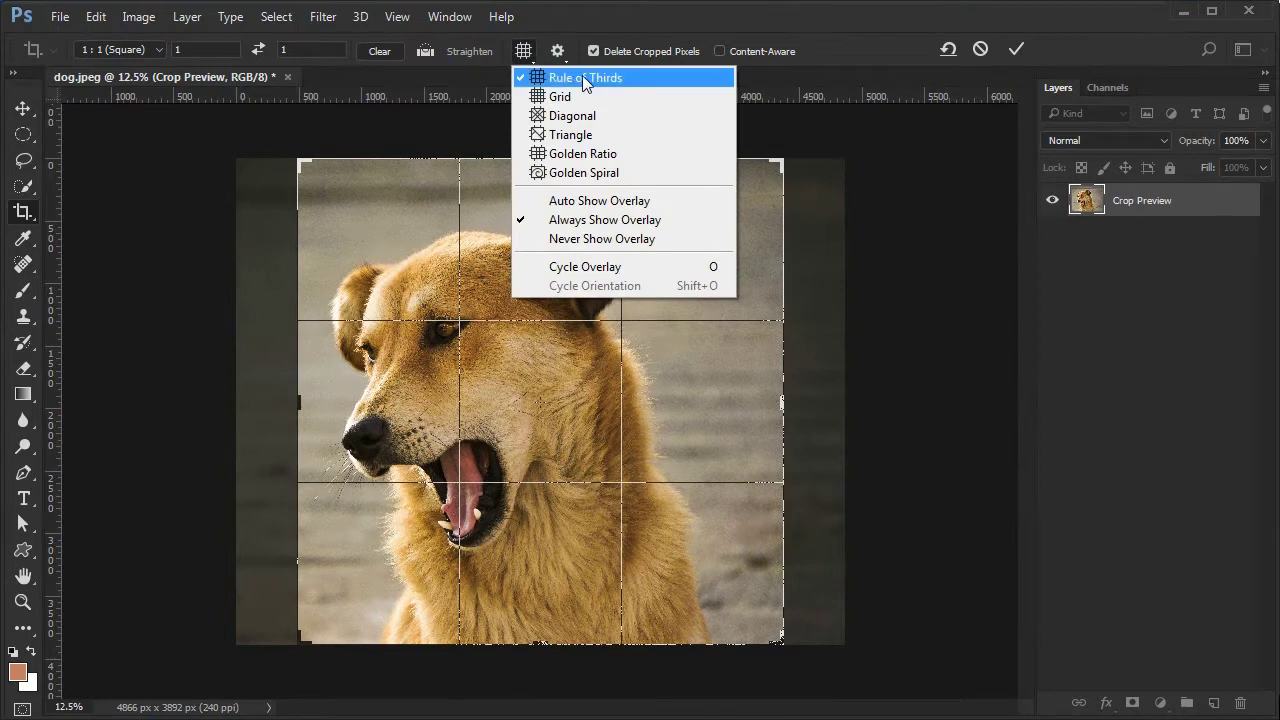
pyautogui.click(621, 13)
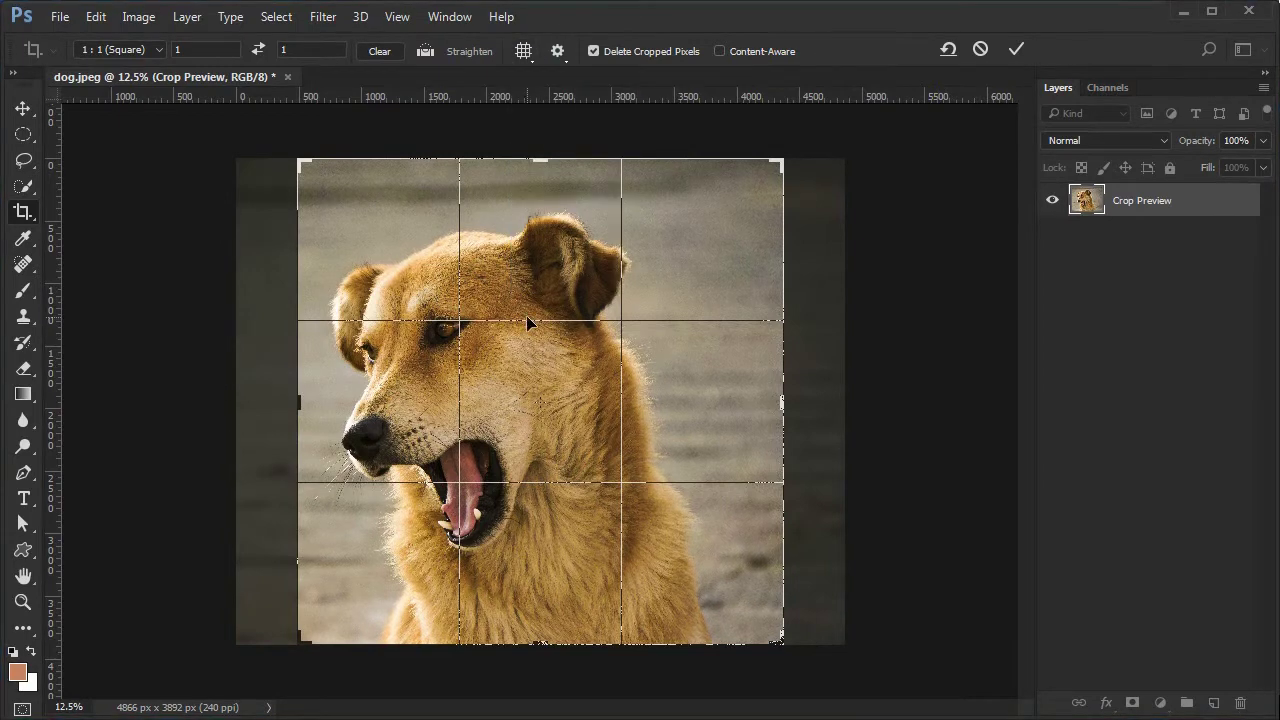
pyautogui.moveTo(519, 355); pyautogui.dragTo(530, 344)
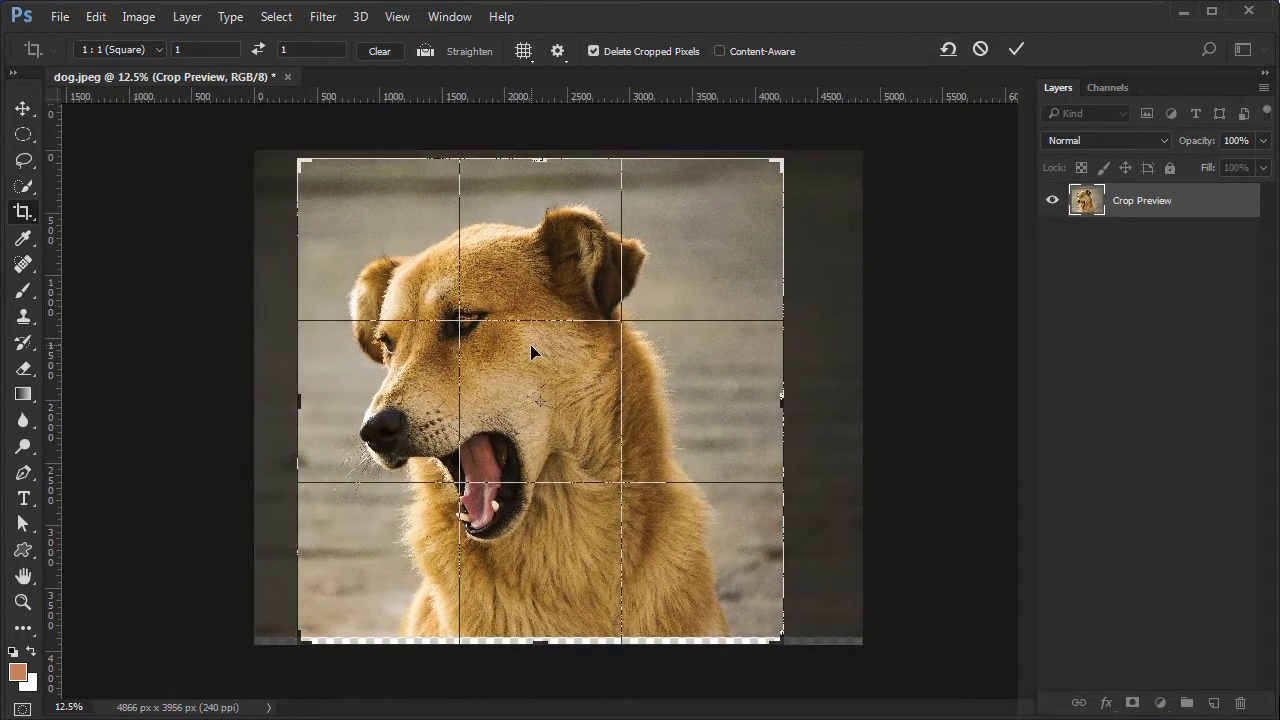
pyautogui.moveTo(540, 638); pyautogui.dragTo(543, 632)
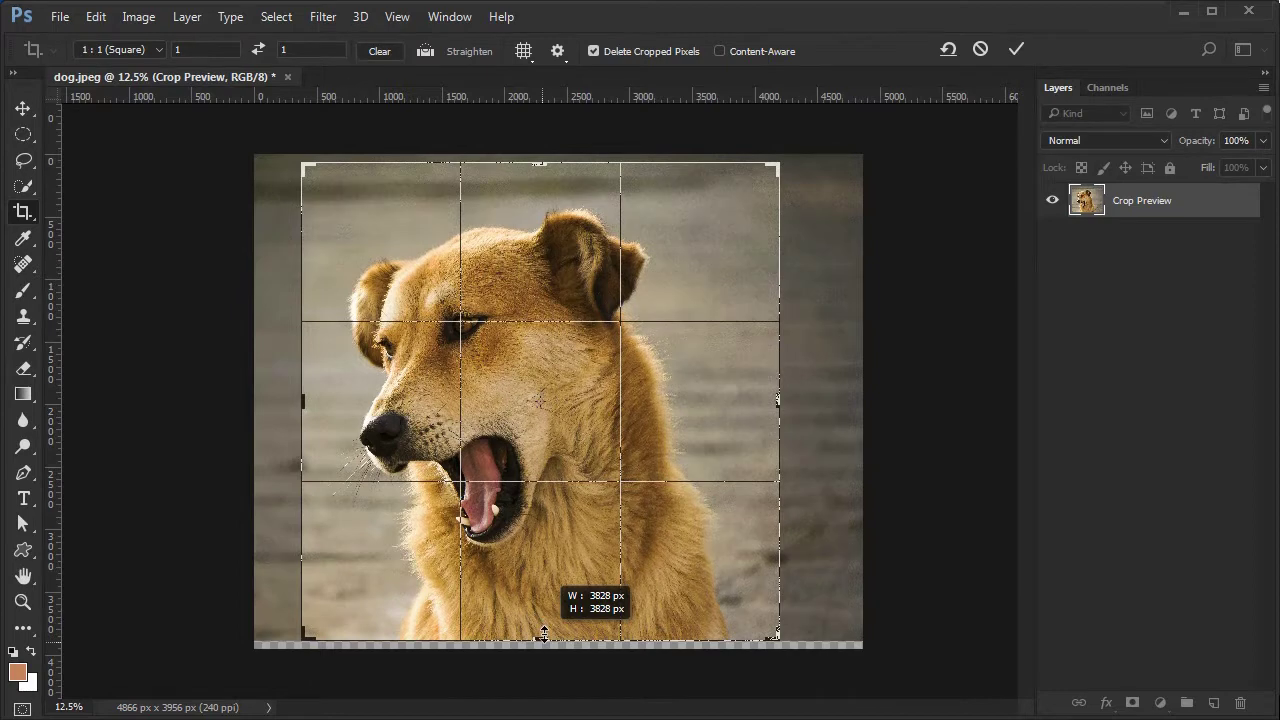
pyautogui.moveTo(544, 633); pyautogui.dragTo(544, 632)
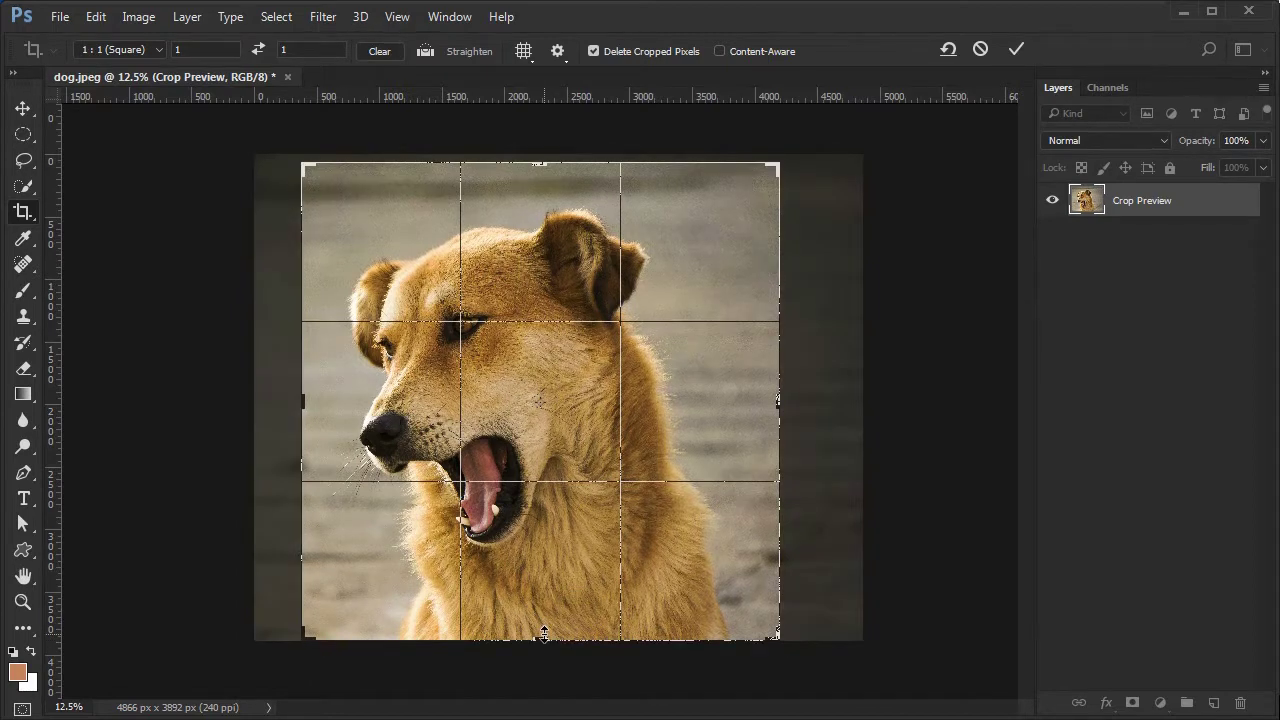
pyautogui.click(1017, 48)
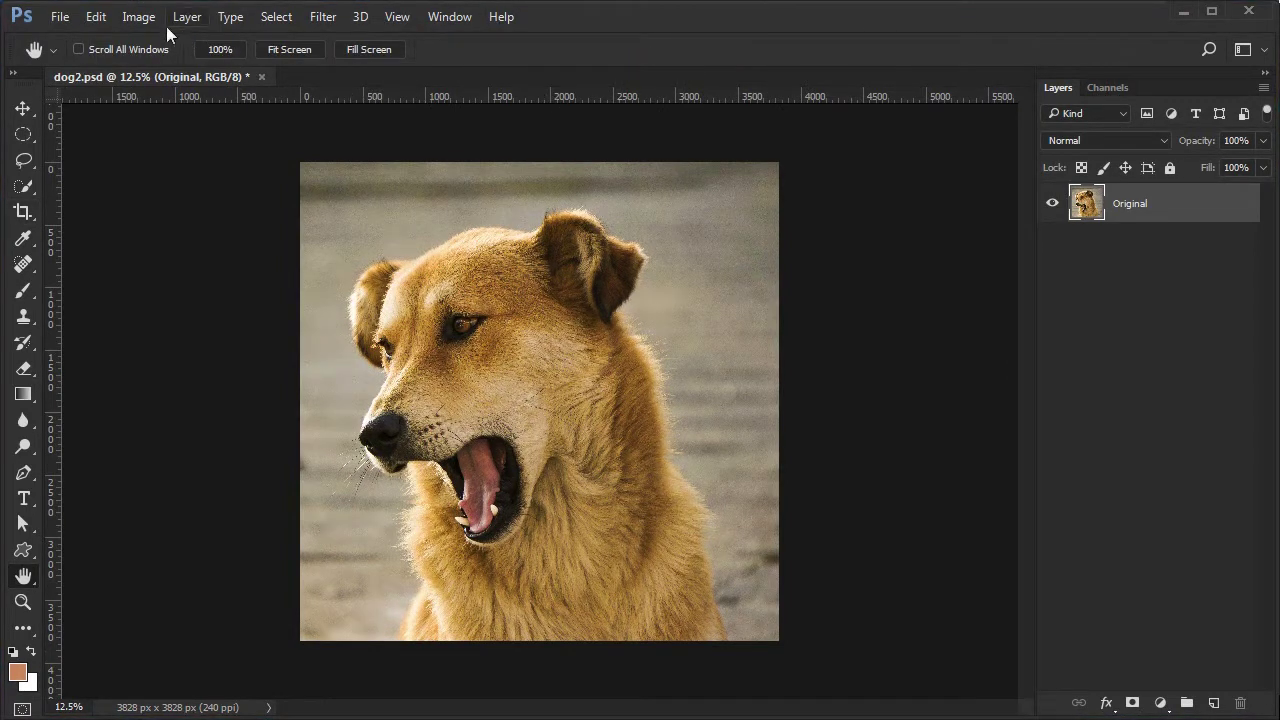
# - In Image Size, set Resolution to 300 ppi and Width to 8 inches, giving 2400 px square
pyautogui.click(139, 16)
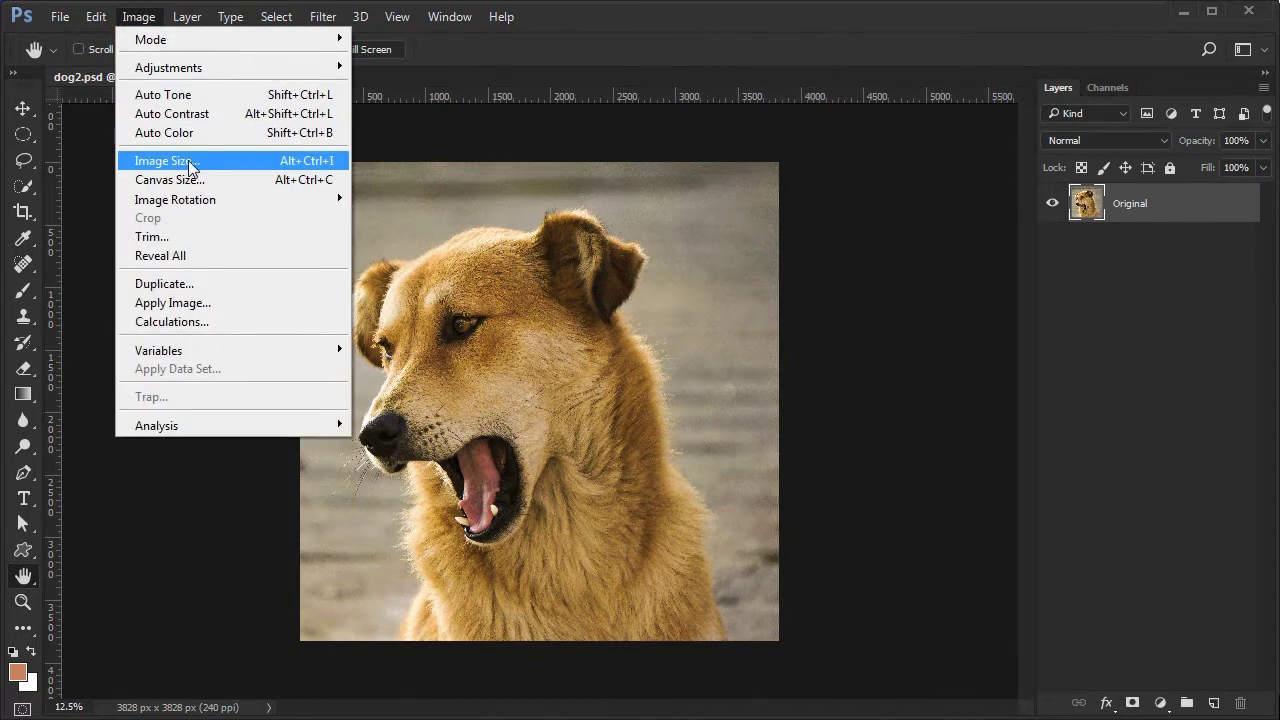
pyautogui.click(190, 164)
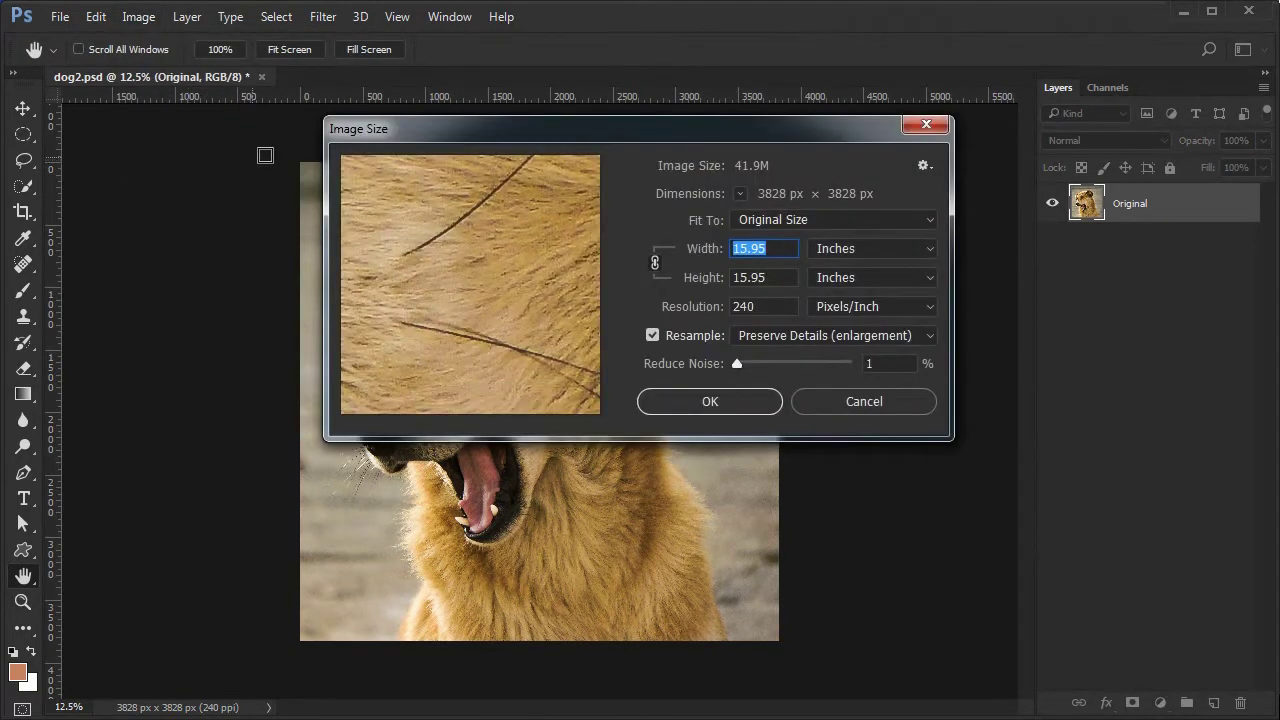
pyautogui.doubleClick(740, 306)
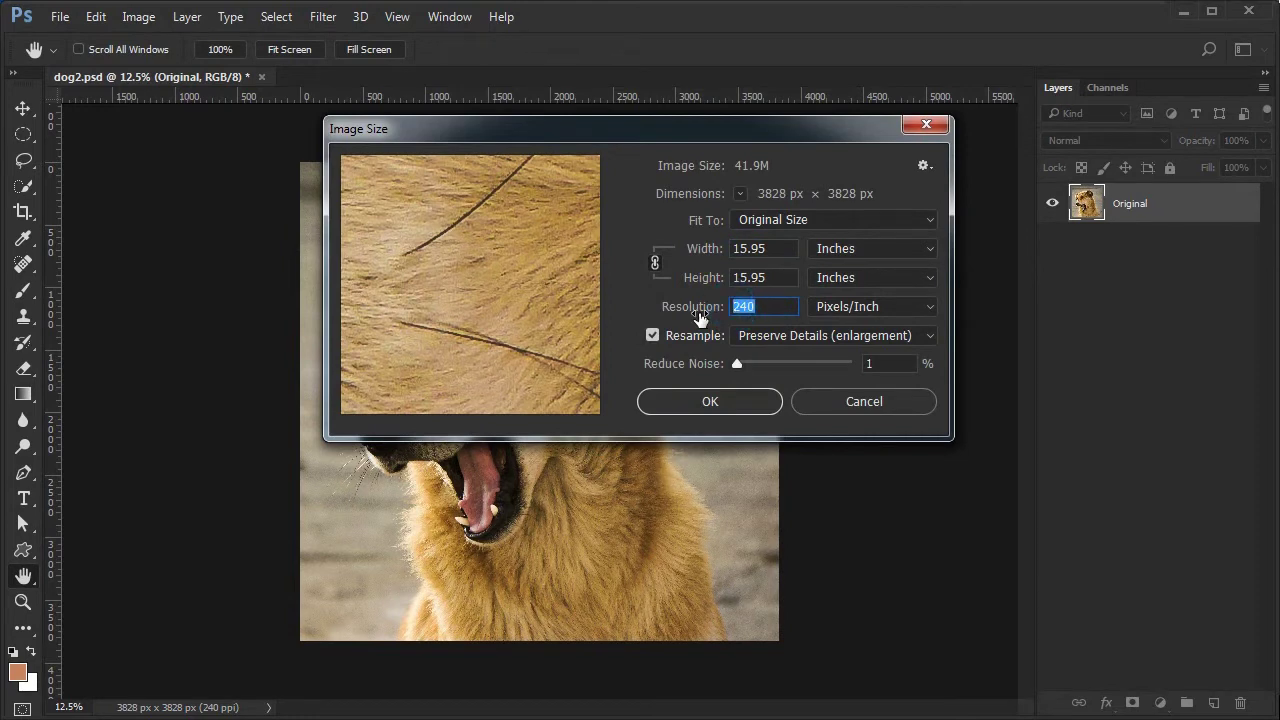
pyautogui.write('300')
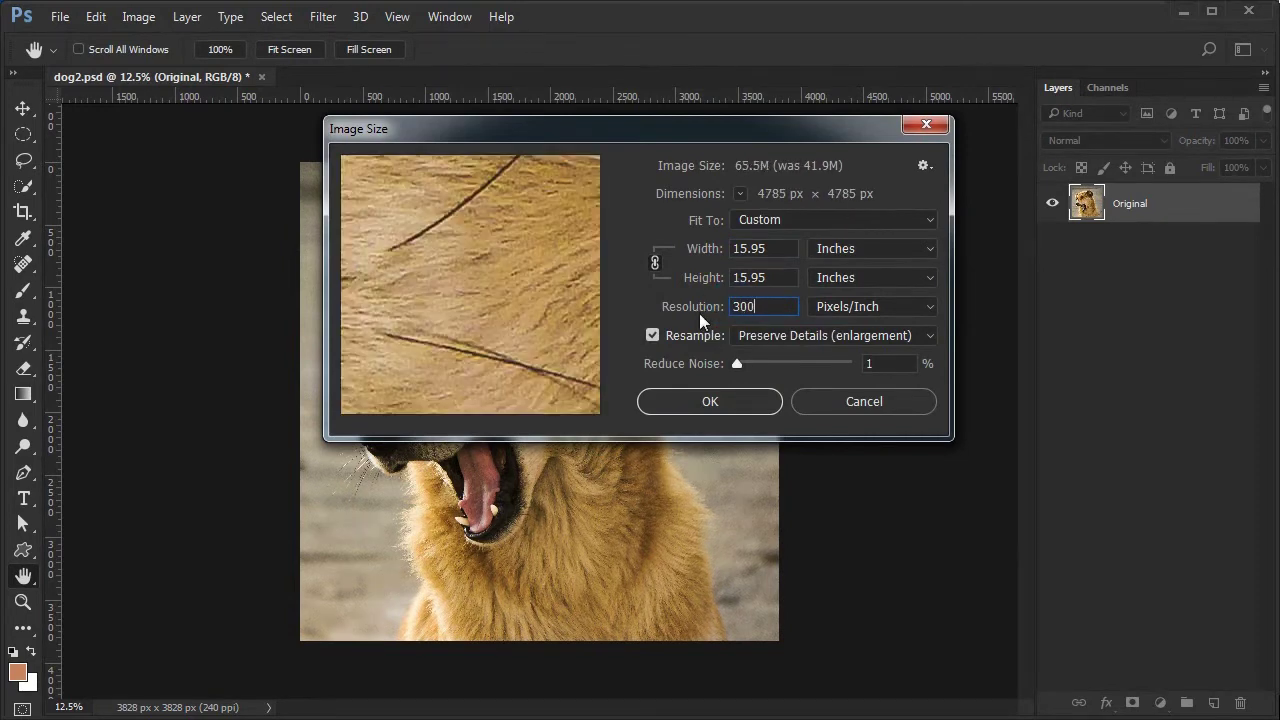
pyautogui.click(929, 250)
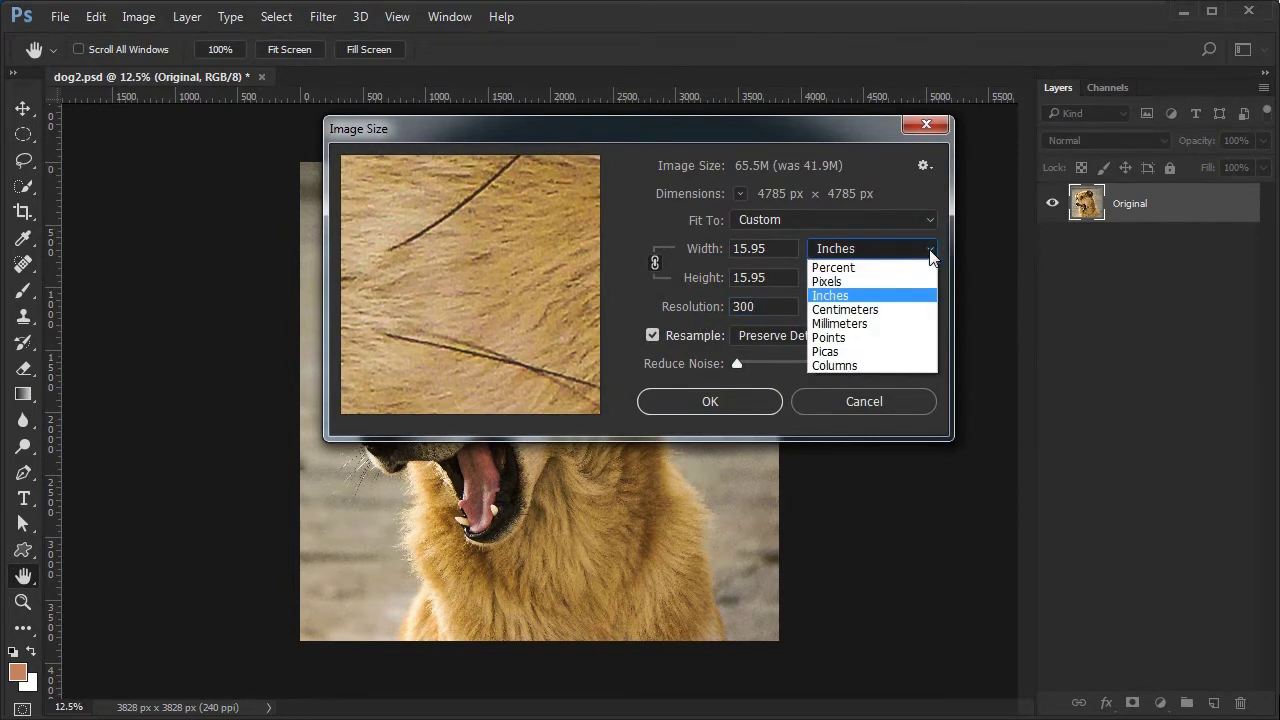
pyautogui.click(908, 295)
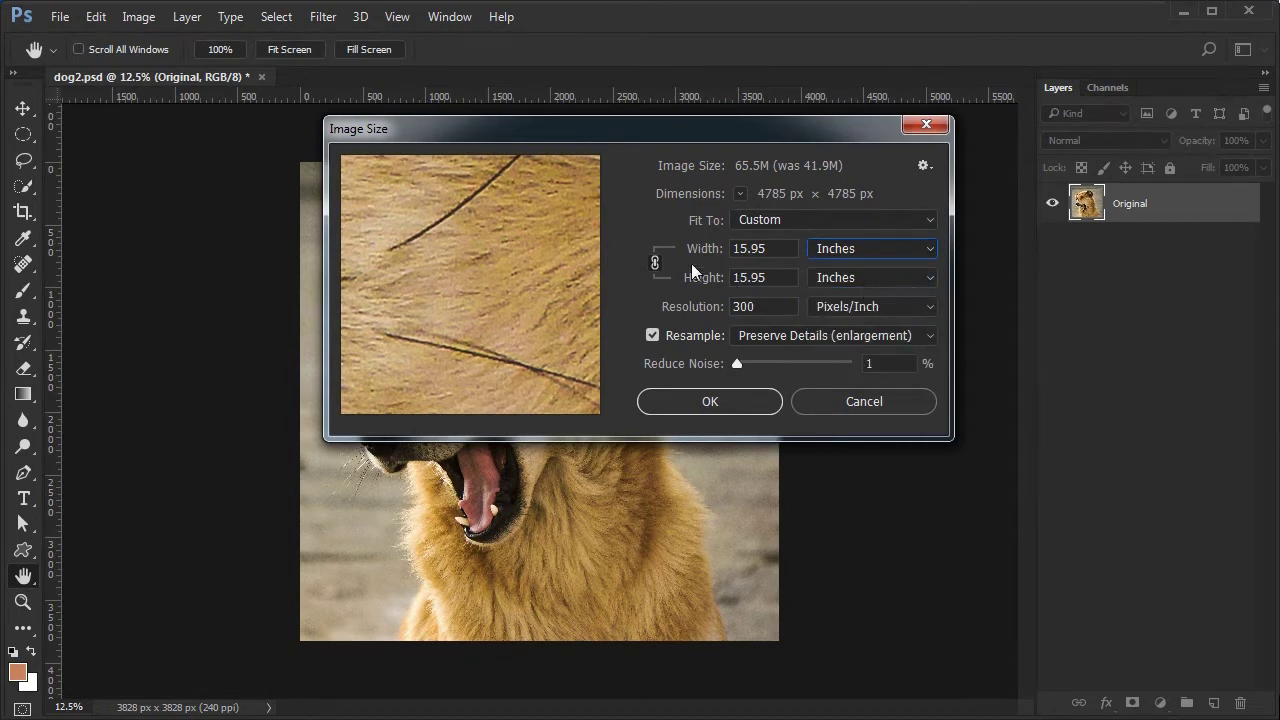
pyautogui.moveTo(776, 250); pyautogui.dragTo(728, 249)
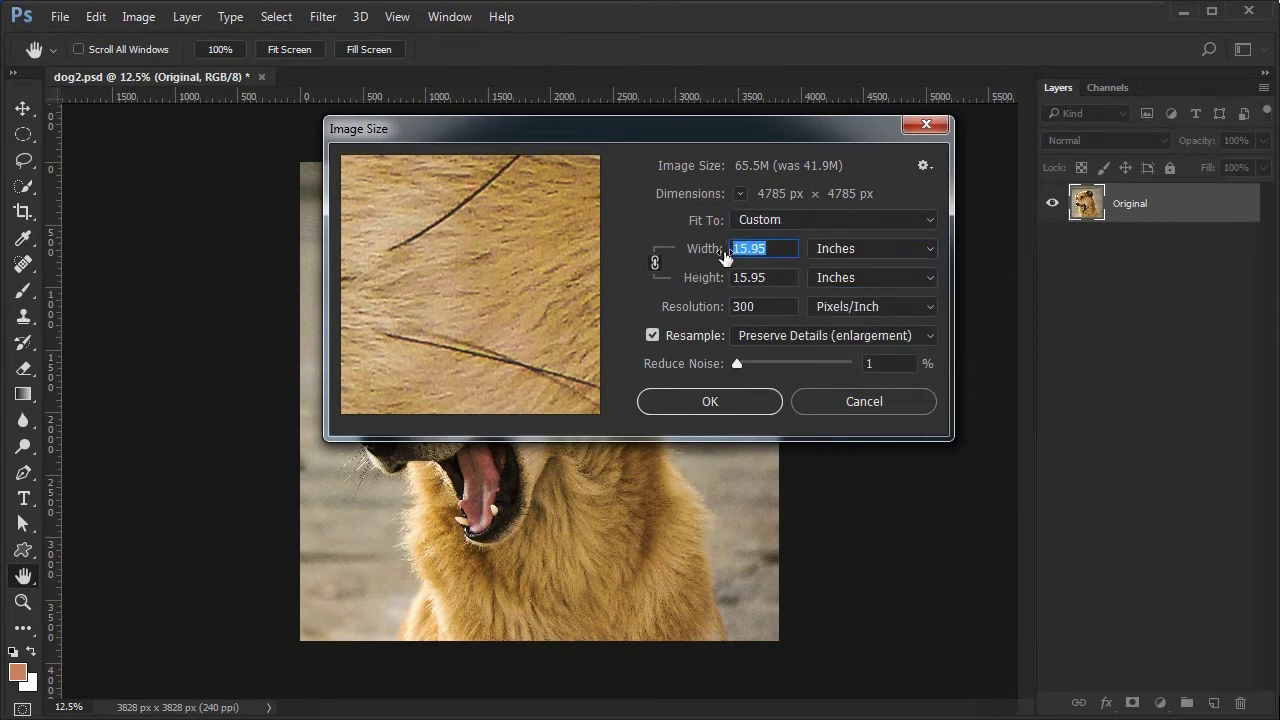
pyautogui.write('8')
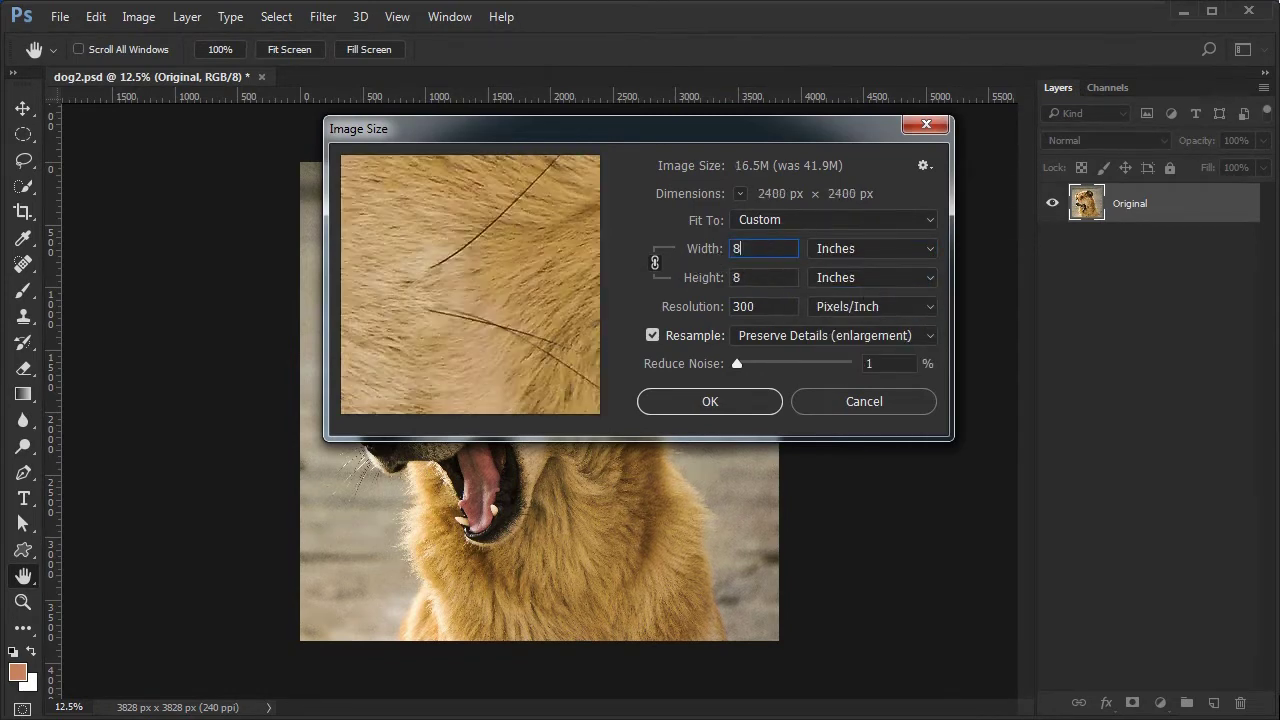
pyautogui.click(742, 405)
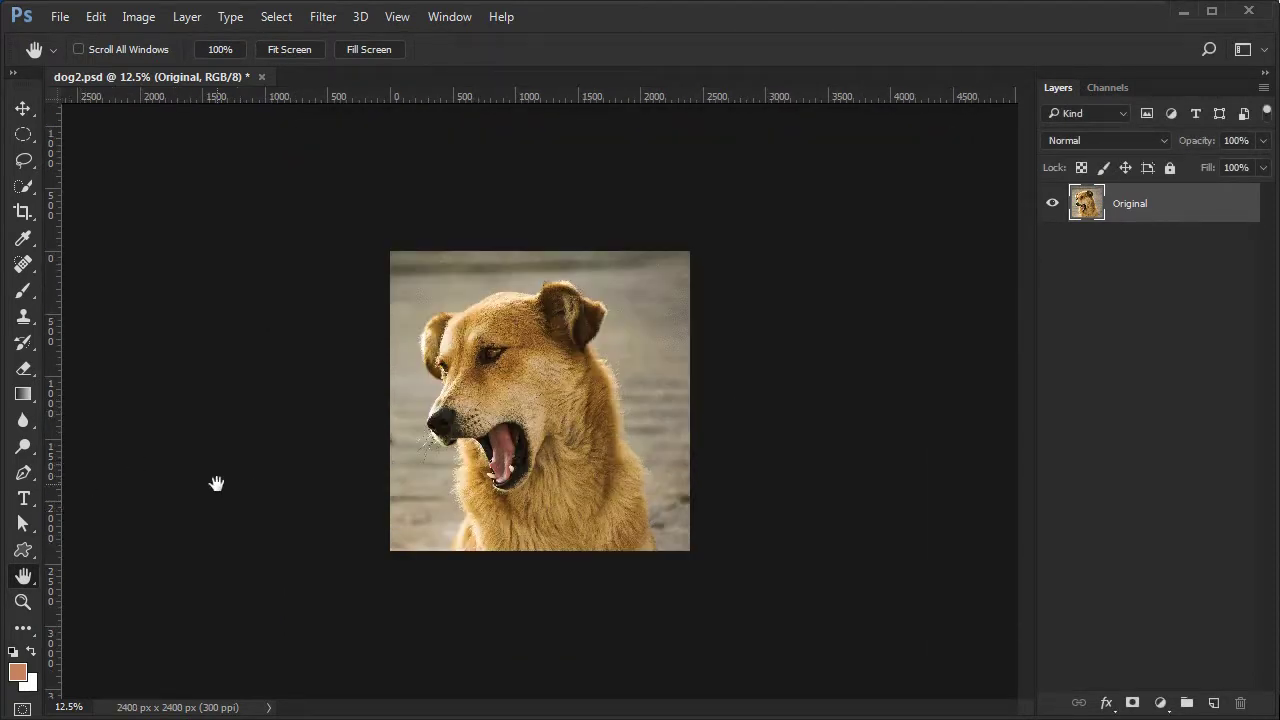
# - Fit the image on screen and add a new layer named 'BG Color' below Original
pyautogui.hotkey('ctrl', '0')
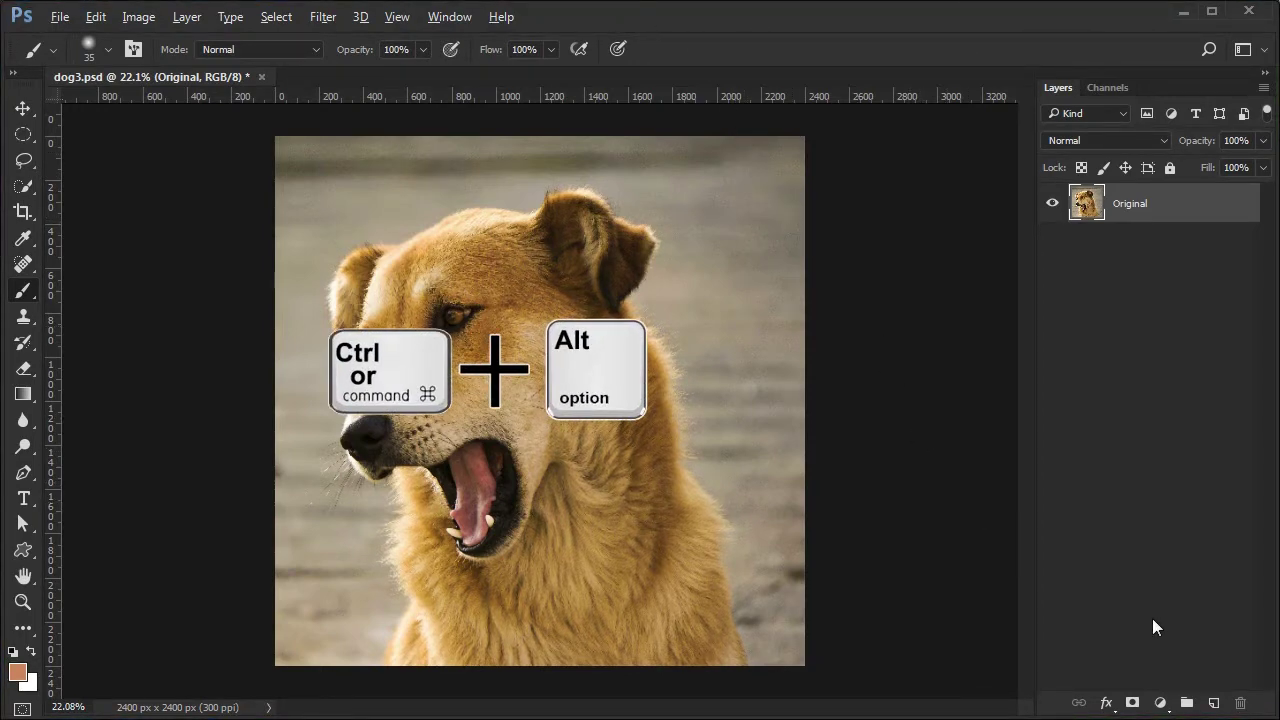
pyautogui.keyDown('ctrl'); pyautogui.keyDown('alt'); pyautogui.click(1214, 706); pyautogui.keyUp('alt'); pyautogui.keyUp('ctrl')
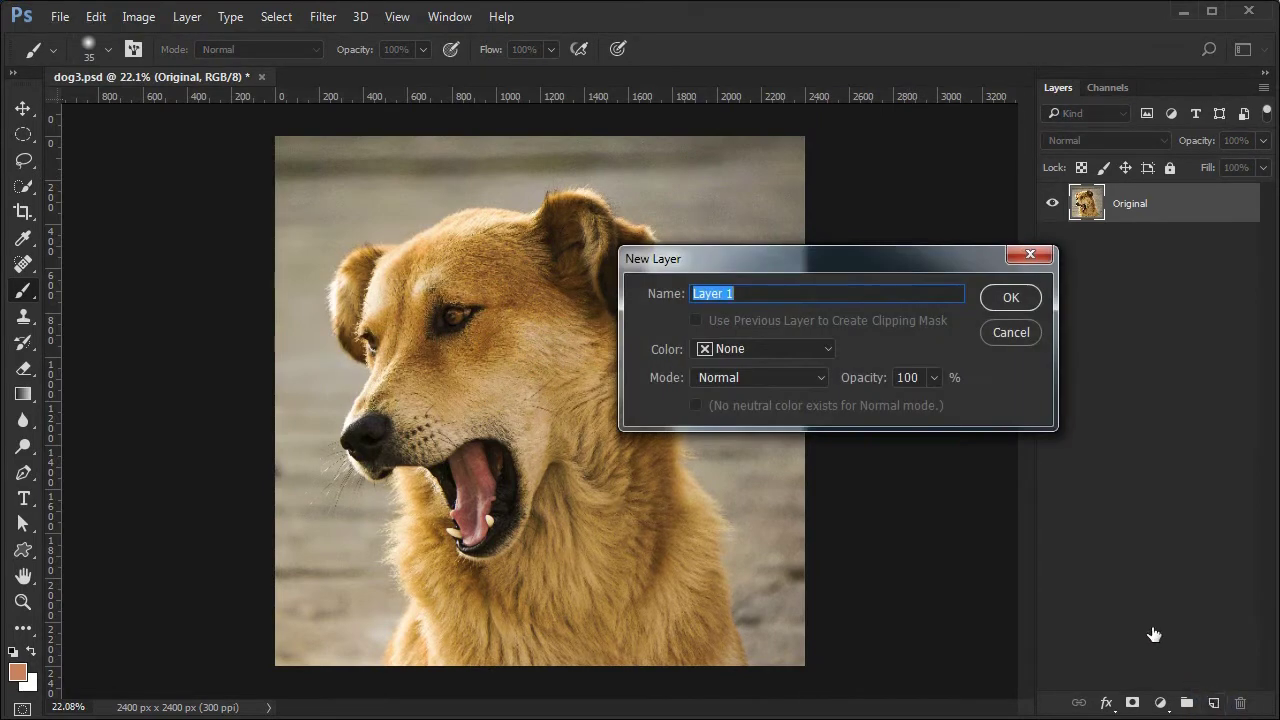
pyautogui.write('BG Color')
pyautogui.click(1010, 296)
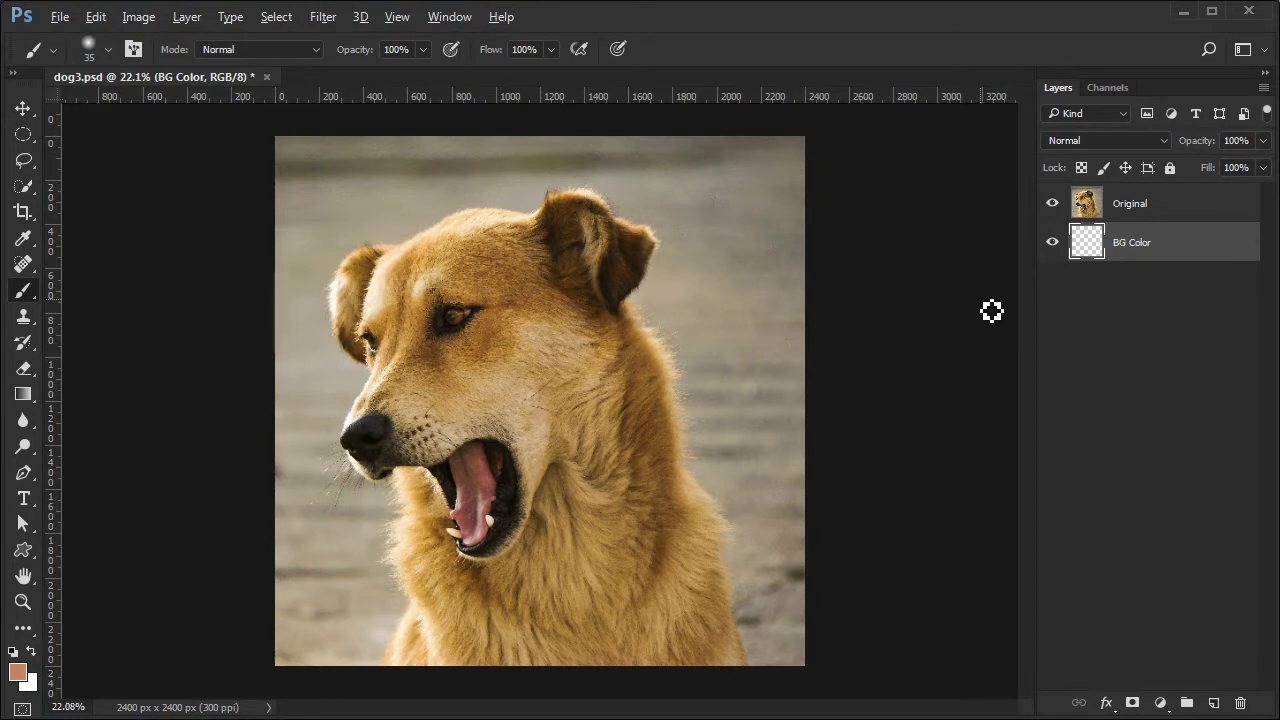
# - Sample a gold from the dog's fur with the Brush and fill BG Color with it
pyautogui.press('b')
pyautogui.keyDown('alt'); pyautogui.click(415, 510); pyautogui.keyUp('alt')
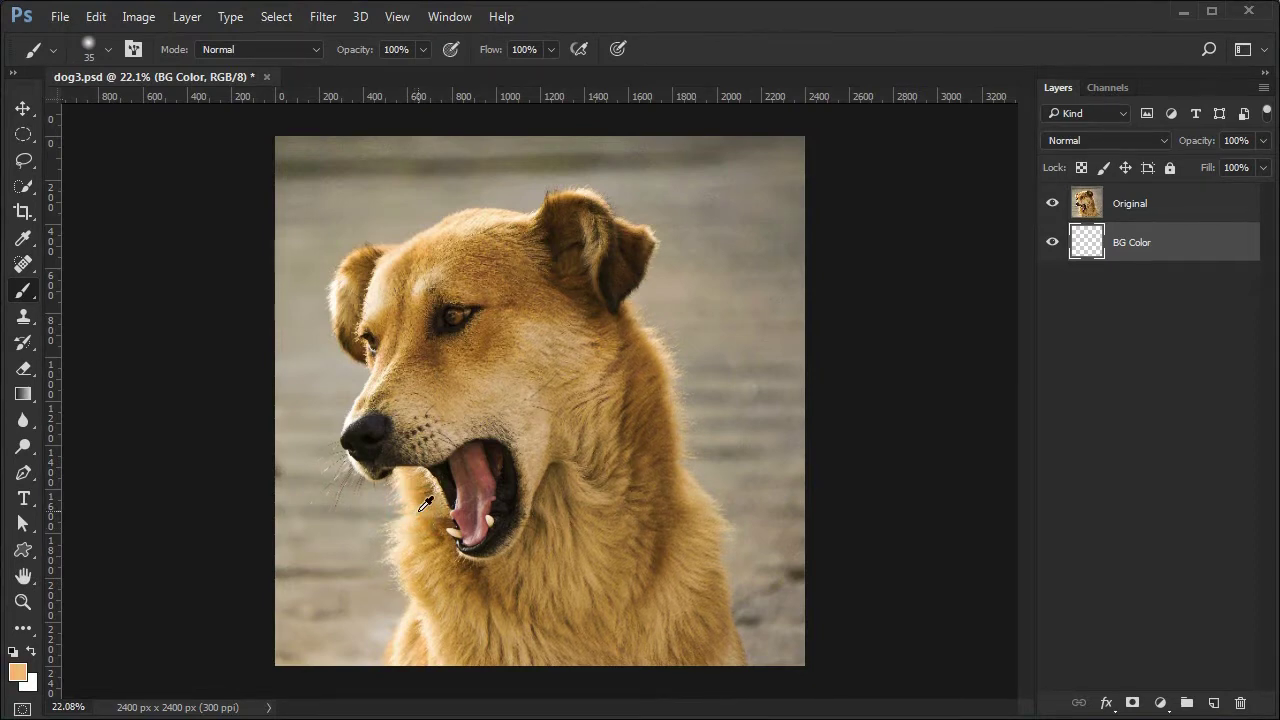
pyautogui.keyDown('alt'); pyautogui.click(426, 498); pyautogui.keyUp('alt')
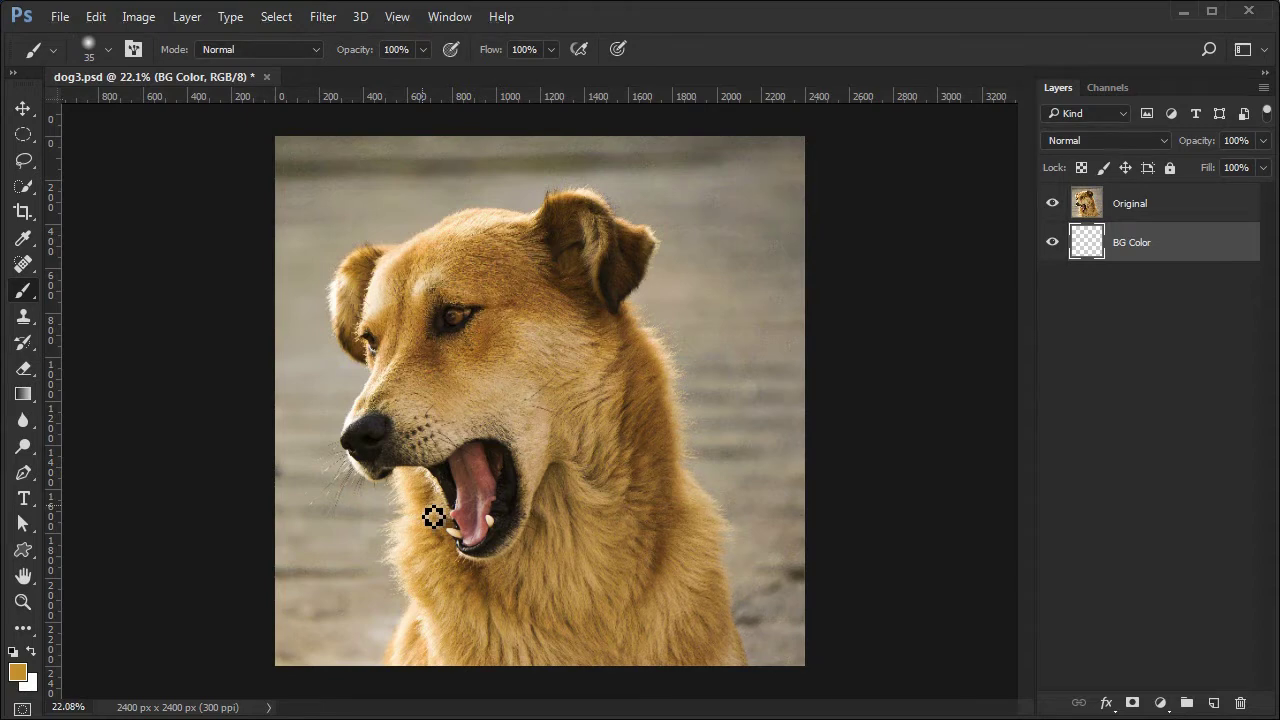
pyautogui.hotkey('alt', 'BackSpace')
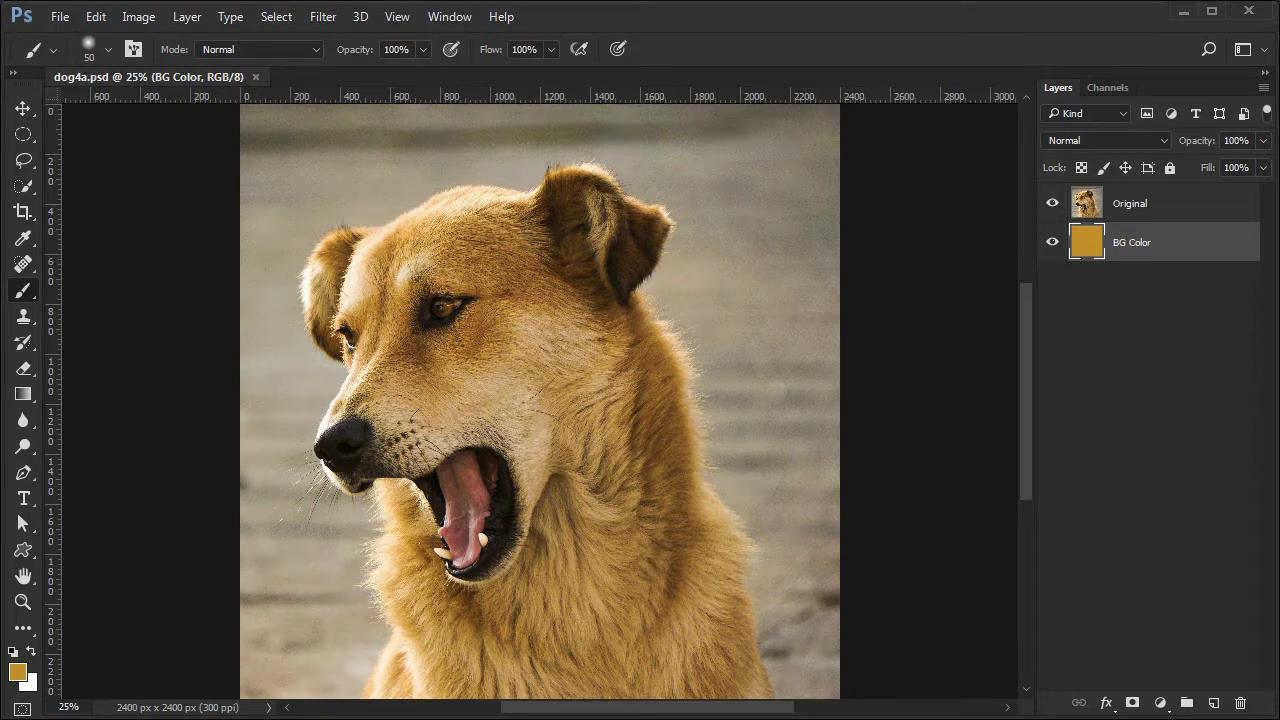
pyautogui.click(1184, 209)
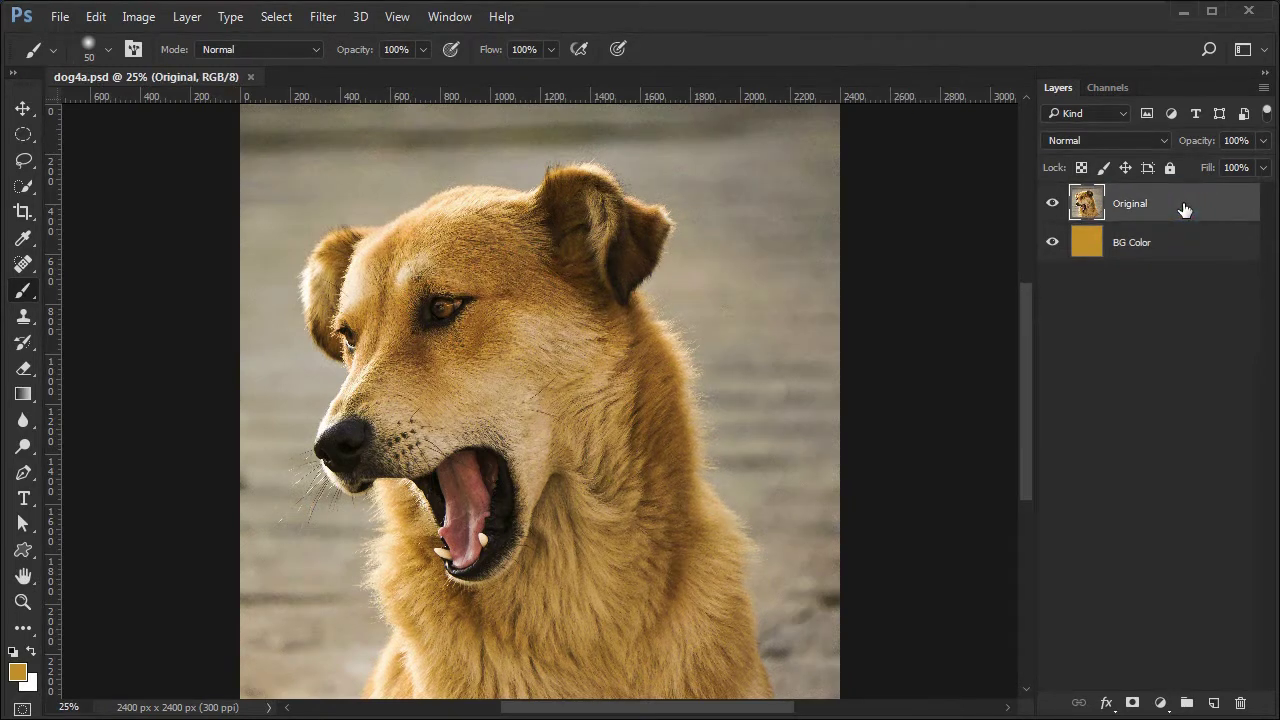
# - Lasso a rough outline around the dog's head and chest and launch Select and Mask
pyautogui.click(24, 163)
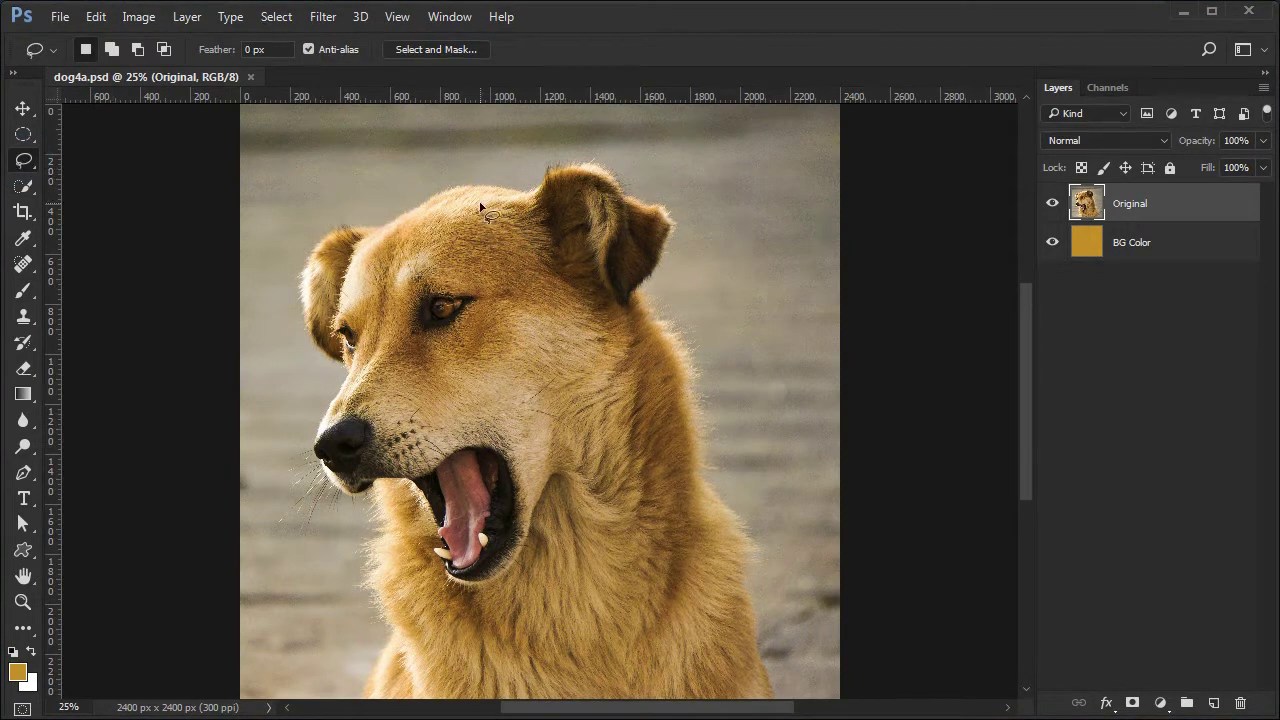
pyautogui.moveTo(465, 199)
pyautogui.mouseDown()
pyautogui.moveTo(357, 241)
pyautogui.moveTo(319, 289)
pyautogui.moveTo(318, 317)
pyautogui.moveTo(356, 370)
pyautogui.moveTo(325, 452)
pyautogui.moveTo(394, 505)
pyautogui.moveTo(387, 551)
pyautogui.moveTo(406, 624)
pyautogui.moveTo(388, 694)
pyautogui.moveTo(741, 699)
pyautogui.moveTo(667, 376)
pyautogui.moveTo(623, 302)
pyautogui.moveTo(654, 229)
pyautogui.moveTo(599, 174)
pyautogui.moveTo(568, 174)
pyautogui.moveTo(528, 201)
pyautogui.moveTo(483, 199)
pyautogui.mouseUp()
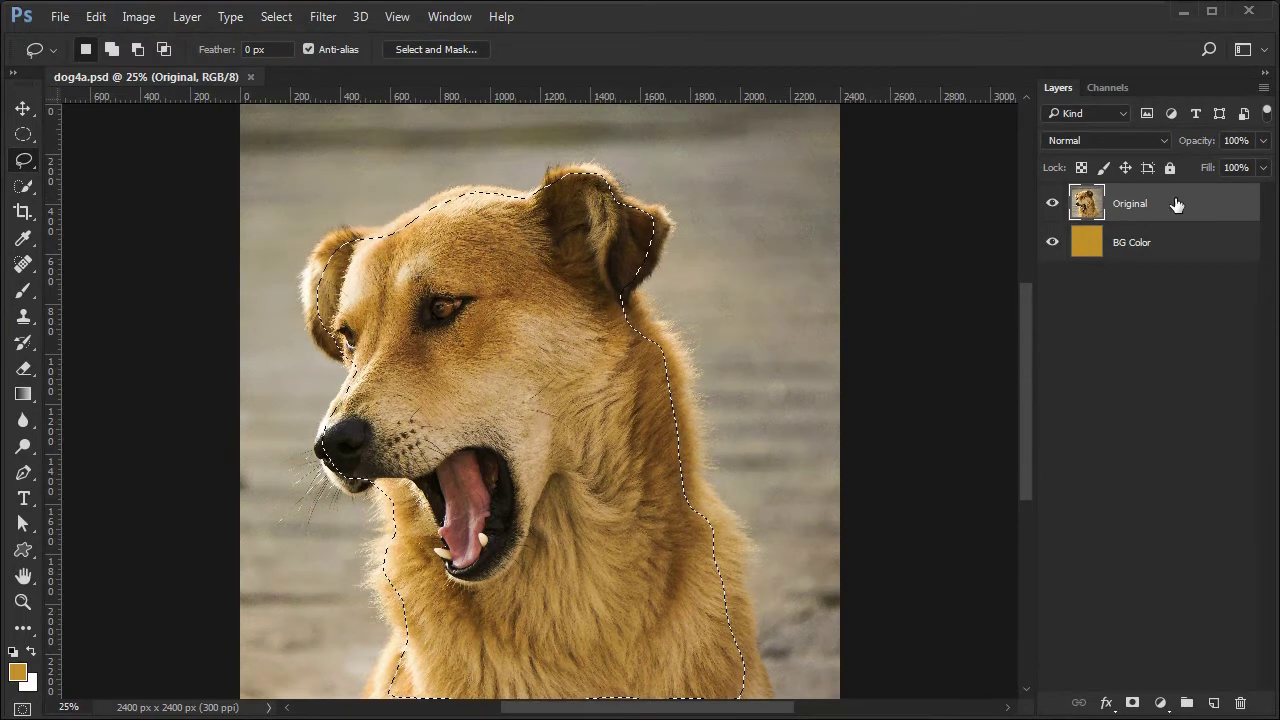
pyautogui.click(442, 49)
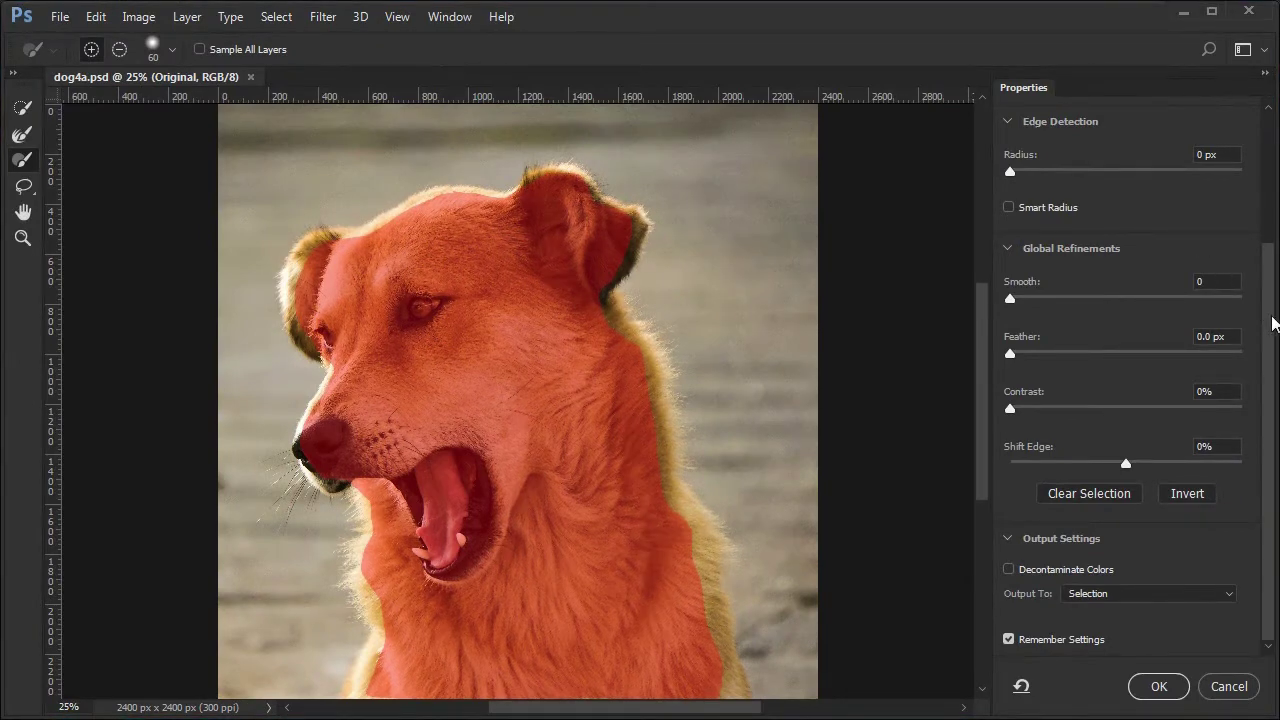
pyautogui.scroll(3, 1270, 315)
pyautogui.moveTo(1270, 315); pyautogui.dragTo(1270, 275)
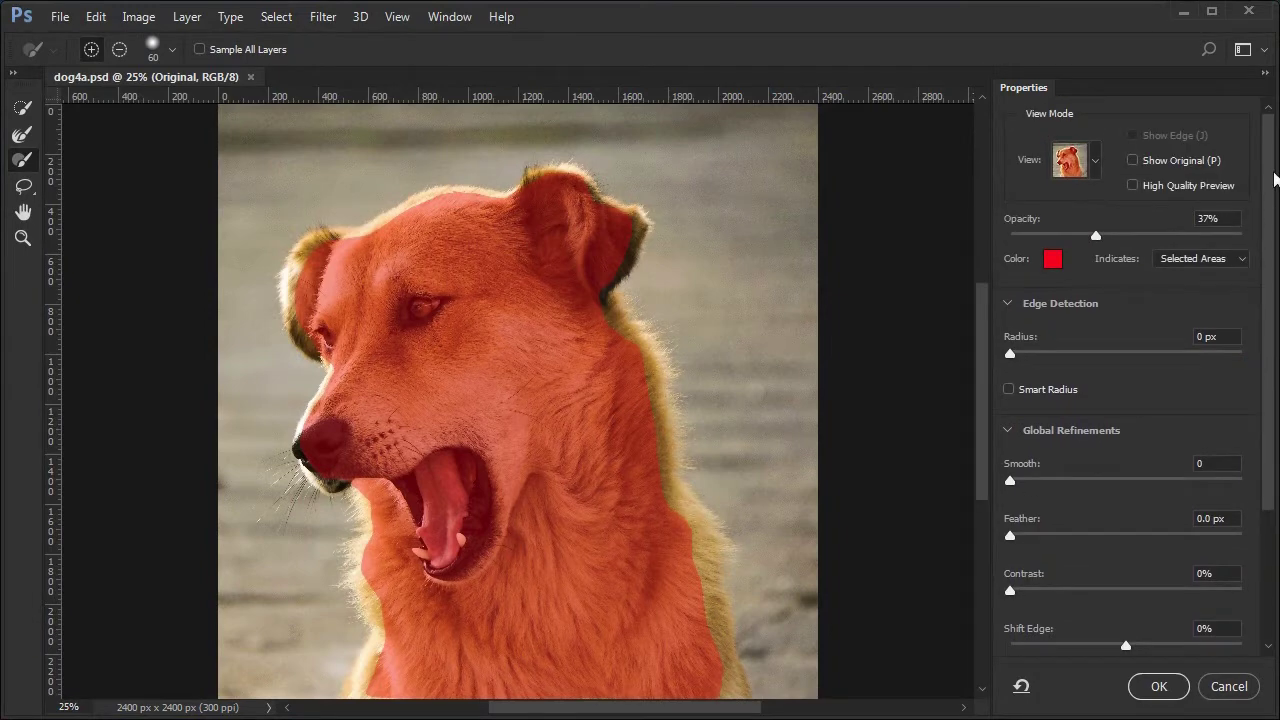
pyautogui.press('v')
pyautogui.press('b')
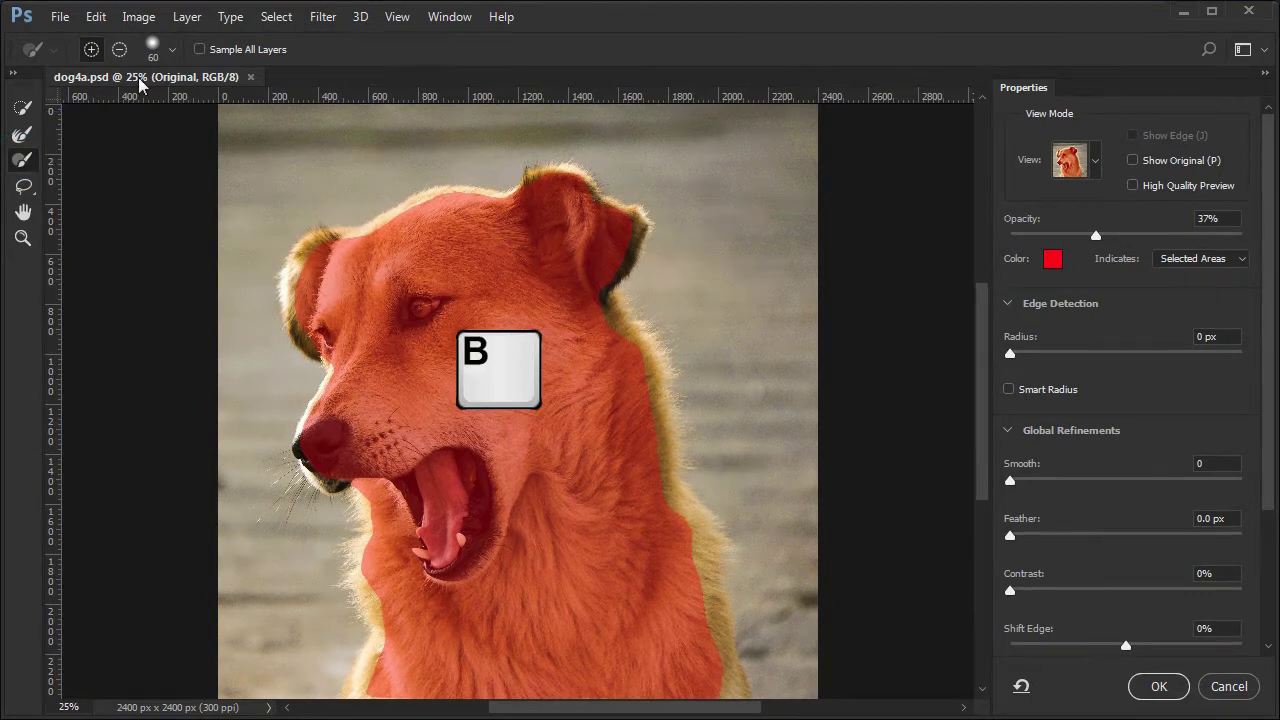
# - Set the Refine Edge Brush to 80 px and brush the fur along the head top and ear tip
pyautogui.click(172, 52)
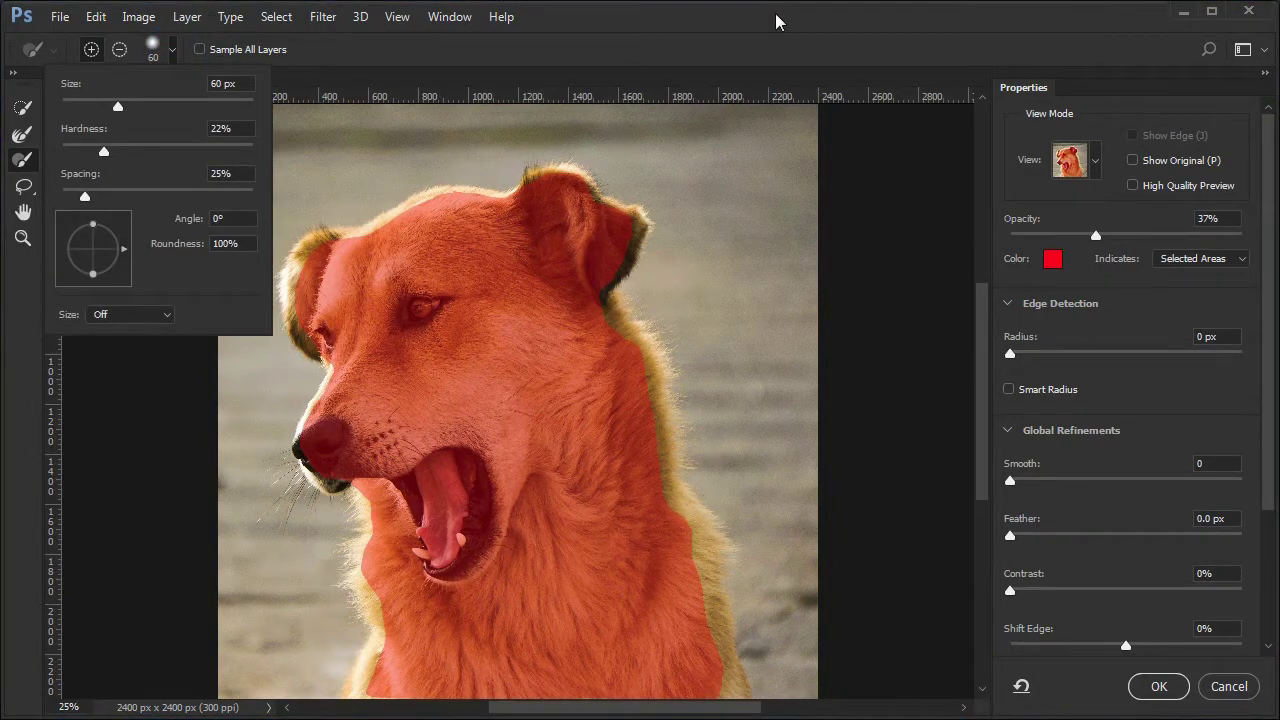
pyautogui.click(348, 47)
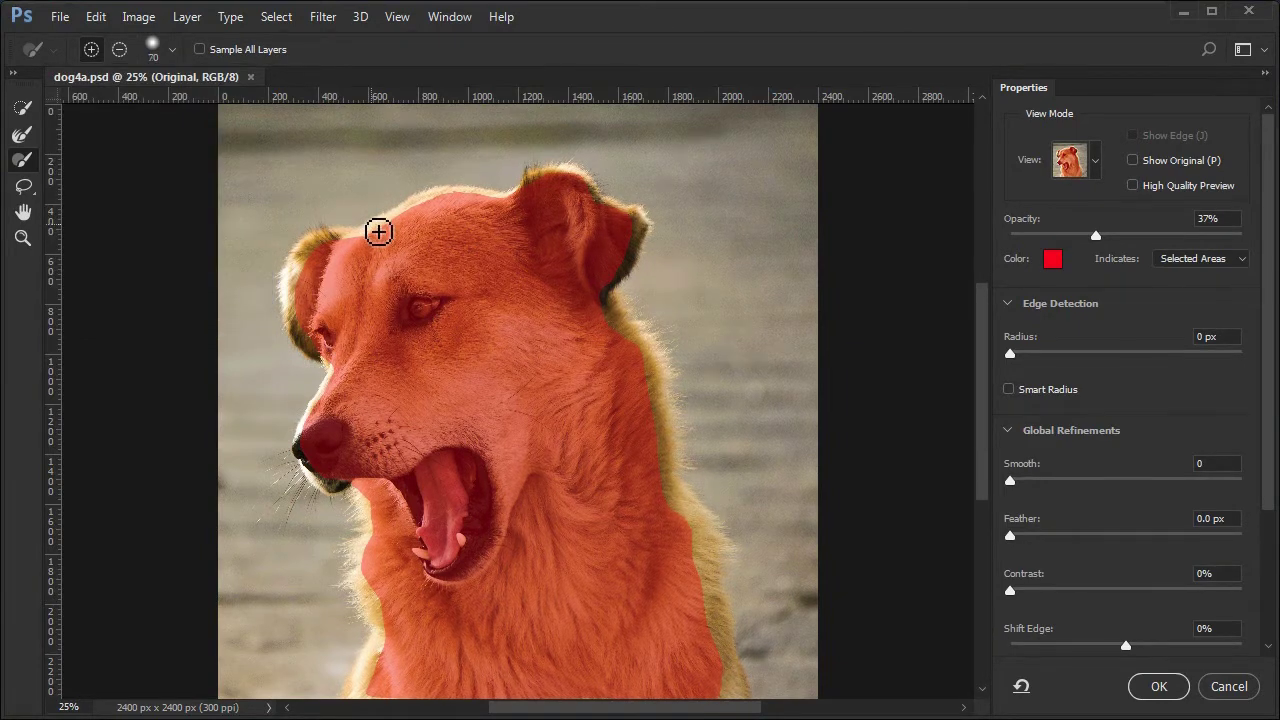
pyautogui.press(']')
pyautogui.press(']')
pyautogui.scroll(1, 425, 238)
pyautogui.scroll(3, 425, 238)
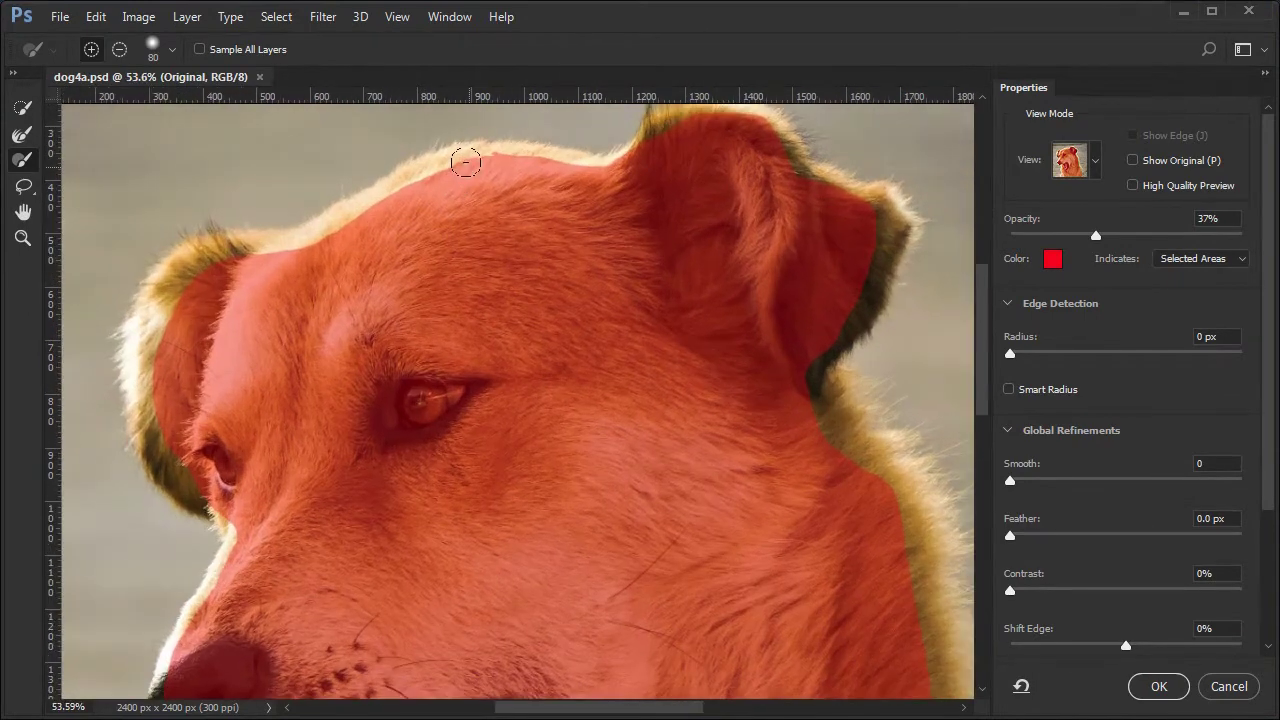
pyautogui.moveTo(466, 162)
pyautogui.mouseDown()
pyautogui.moveTo(195, 264)
pyautogui.moveTo(137, 329)
pyautogui.moveTo(167, 429)
pyautogui.moveTo(194, 416)
pyautogui.mouseUp()
pyautogui.moveTo(455, 190); pyautogui.dragTo(645, 163)
pyautogui.moveTo(686, 220); pyautogui.dragTo(580, 309)
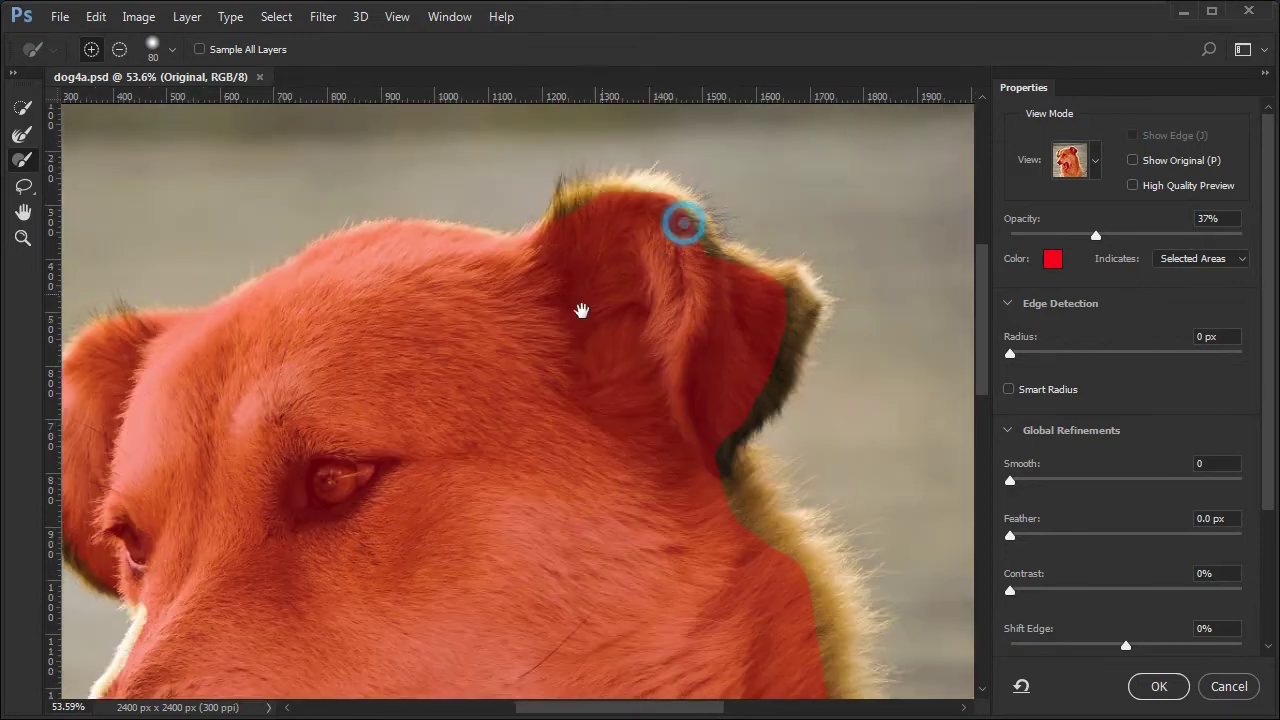
pyautogui.moveTo(535, 235)
pyautogui.mouseDown()
pyautogui.moveTo(607, 215)
pyautogui.moveTo(660, 241)
pyautogui.moveTo(665, 268)
pyautogui.moveTo(724, 304)
pyautogui.moveTo(770, 314)
pyautogui.moveTo(749, 383)
pyautogui.moveTo(696, 458)
pyautogui.moveTo(715, 540)
pyautogui.mouseUp()
# - Refine the fur along the ear's right edge, the neck, and the dog's left side
pyautogui.moveTo(652, 585); pyautogui.dragTo(562, 285)
pyautogui.moveTo(655, 240)
pyautogui.mouseDown()
pyautogui.moveTo(720, 386)
pyautogui.moveTo(765, 627)
pyautogui.moveTo(726, 331)
pyautogui.moveTo(770, 445)
pyautogui.moveTo(805, 625)
pyautogui.mouseUp()
pyautogui.moveTo(729, 602); pyautogui.dragTo(640, 450)
pyautogui.moveTo(760, 370)
pyautogui.mouseDown()
pyautogui.moveTo(785, 509)
pyautogui.moveTo(754, 551)
pyautogui.moveTo(320, 528)
pyautogui.mouseUp()
pyautogui.moveTo(320, 528); pyautogui.dragTo(686, 480)
pyautogui.moveTo(356, 478); pyautogui.dragTo(309, 579)
# - Zoom into the muzzle and, at 60 px, add the lower lip and clean the neck edge
pyautogui.moveTo(457, 267)
pyautogui.mouseDown()
pyautogui.moveTo(497, 457)
pyautogui.moveTo(579, 637)
pyautogui.mouseUp()
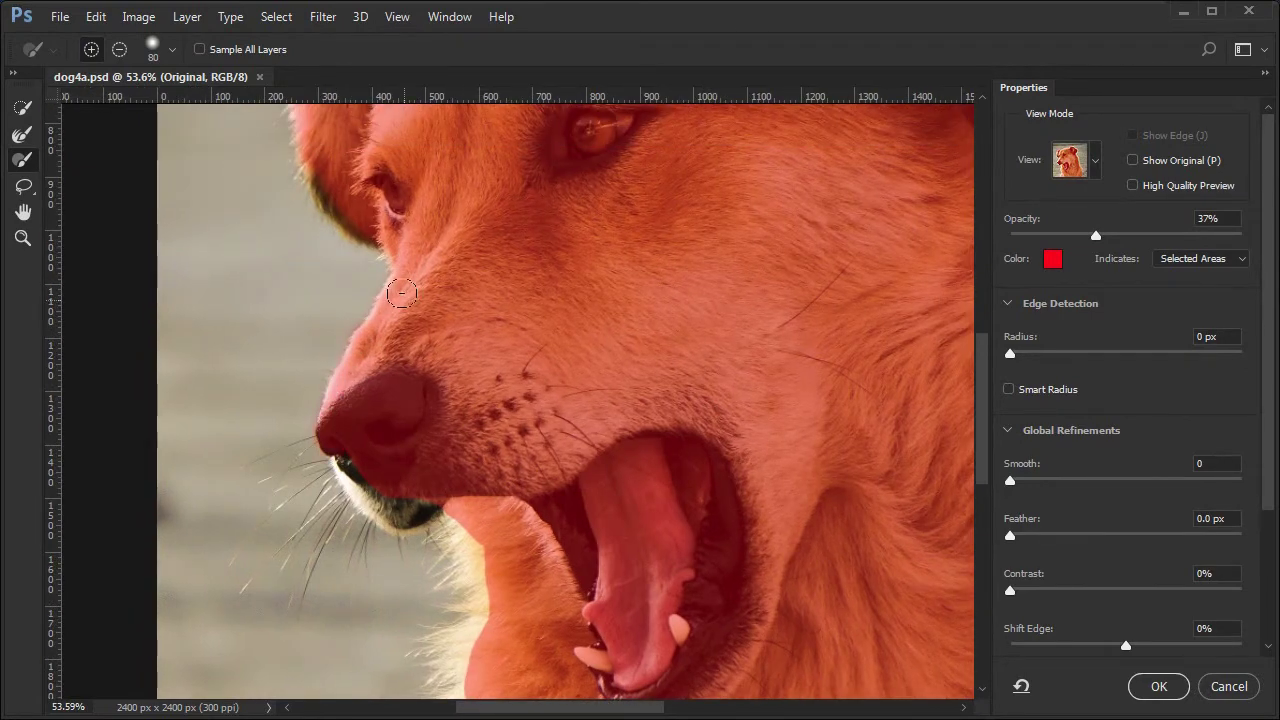
pyautogui.press('alt')
pyautogui.scroll(3, 370, 470)
pyautogui.press('[')
pyautogui.press('[')
pyautogui.moveTo(328, 415)
pyautogui.mouseDown()
pyautogui.moveTo(350, 465)
pyautogui.moveTo(425, 505)
pyautogui.moveTo(487, 482)
pyautogui.moveTo(552, 655)
pyautogui.moveTo(552, 692)
pyautogui.mouseUp()
pyautogui.moveTo(552, 692)
pyautogui.mouseDown()
pyautogui.moveTo(540, 442)
pyautogui.moveTo(508, 515)
pyautogui.moveTo(540, 620)
pyautogui.moveTo(522, 400)
pyautogui.moveTo(505, 610)
pyautogui.moveTo(536, 477)
pyautogui.moveTo(478, 305)
pyautogui.mouseUp()
pyautogui.scroll(-5, 478, 305)
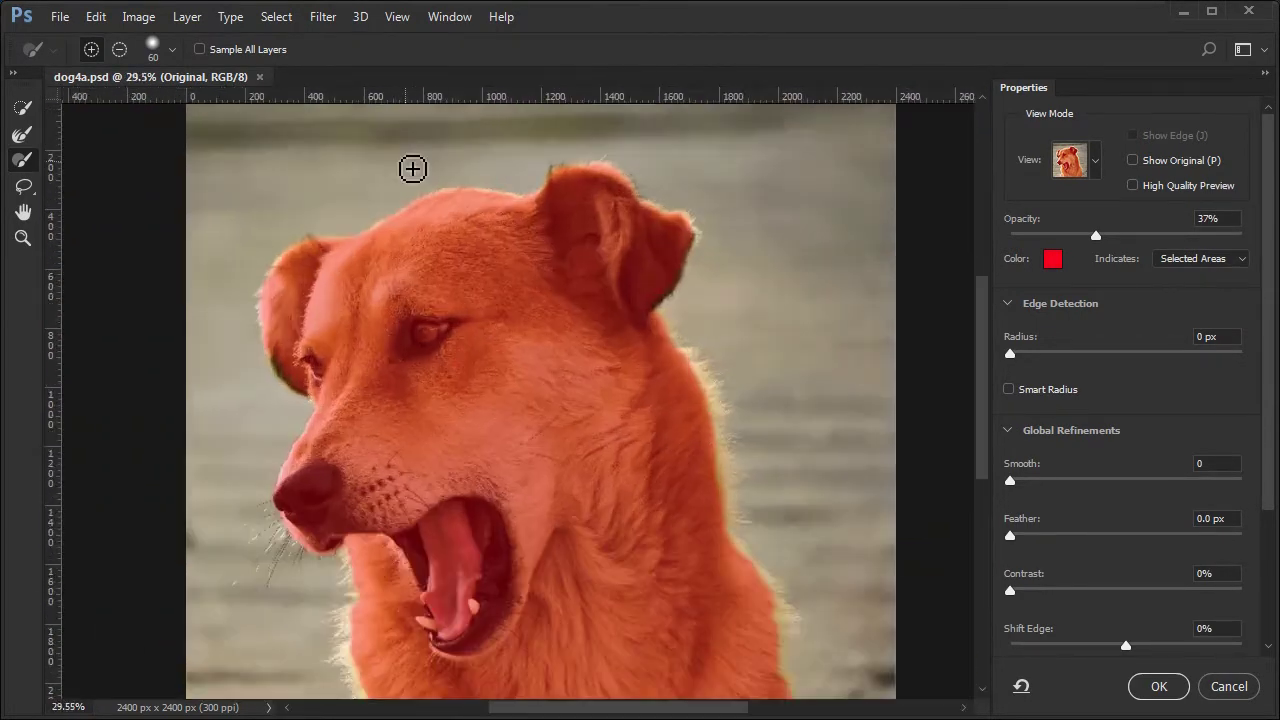
pyautogui.scroll(5, 410, 166)
pyautogui.hscroll(5, 712, 268)
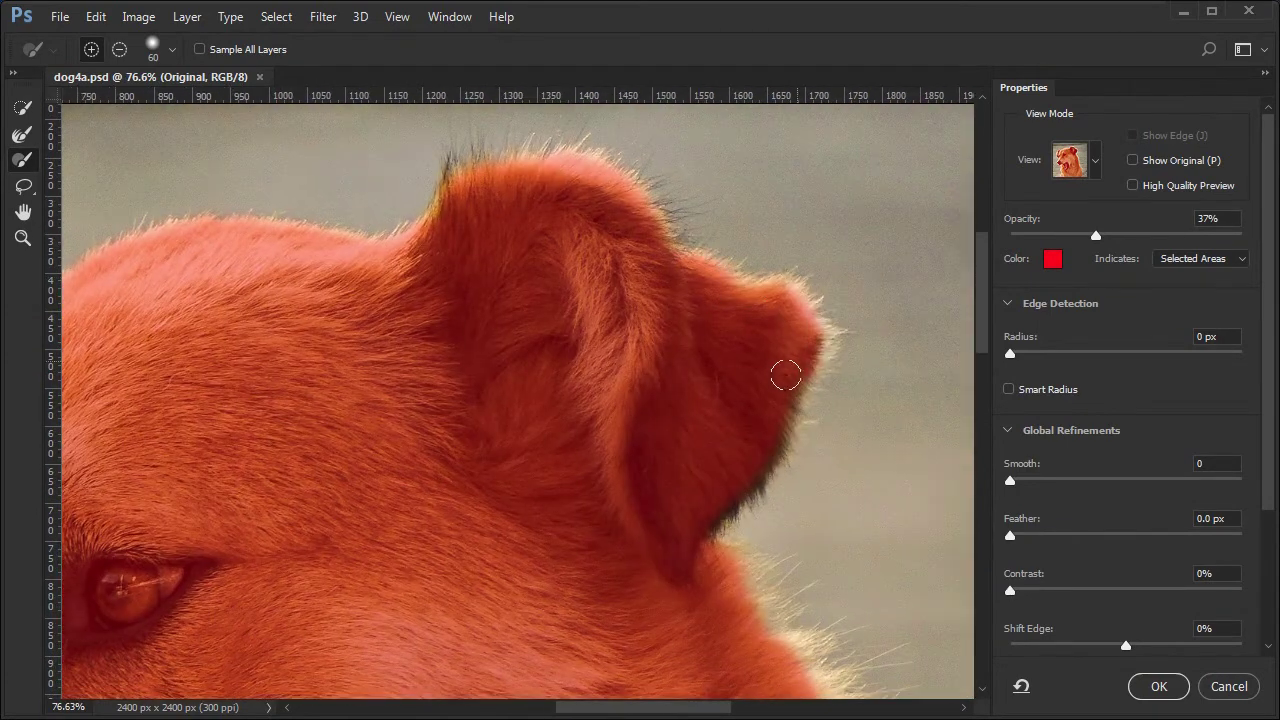
pyautogui.scroll(-5, 726, 325)
pyautogui.moveTo(726, 325)
pyautogui.mouseDown()
pyautogui.moveTo(779, 449)
pyautogui.moveTo(770, 578)
pyautogui.moveTo(805, 640)
pyautogui.mouseUp()
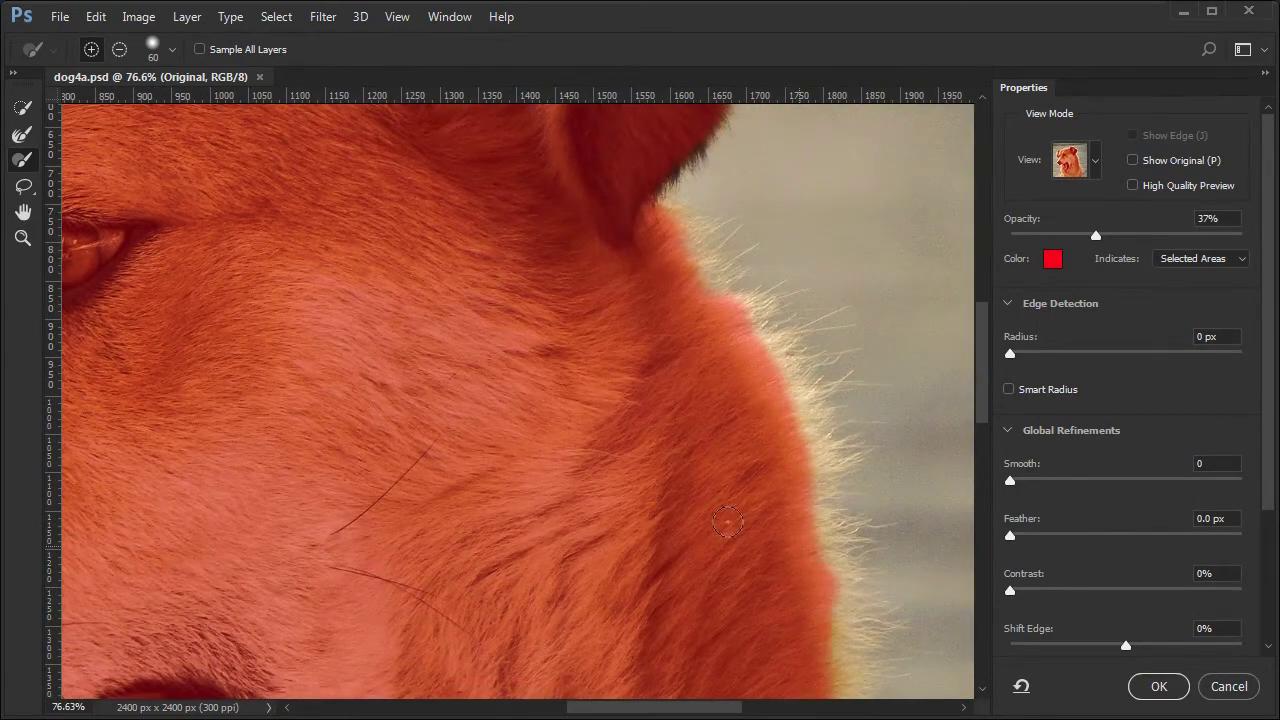
pyautogui.scroll(-3, 700, 437)
pyautogui.moveTo(782, 342)
pyautogui.mouseDown()
pyautogui.moveTo(777, 329)
pyautogui.moveTo(768, 394)
pyautogui.mouseUp()
pyautogui.scroll(-4, 748, 591)
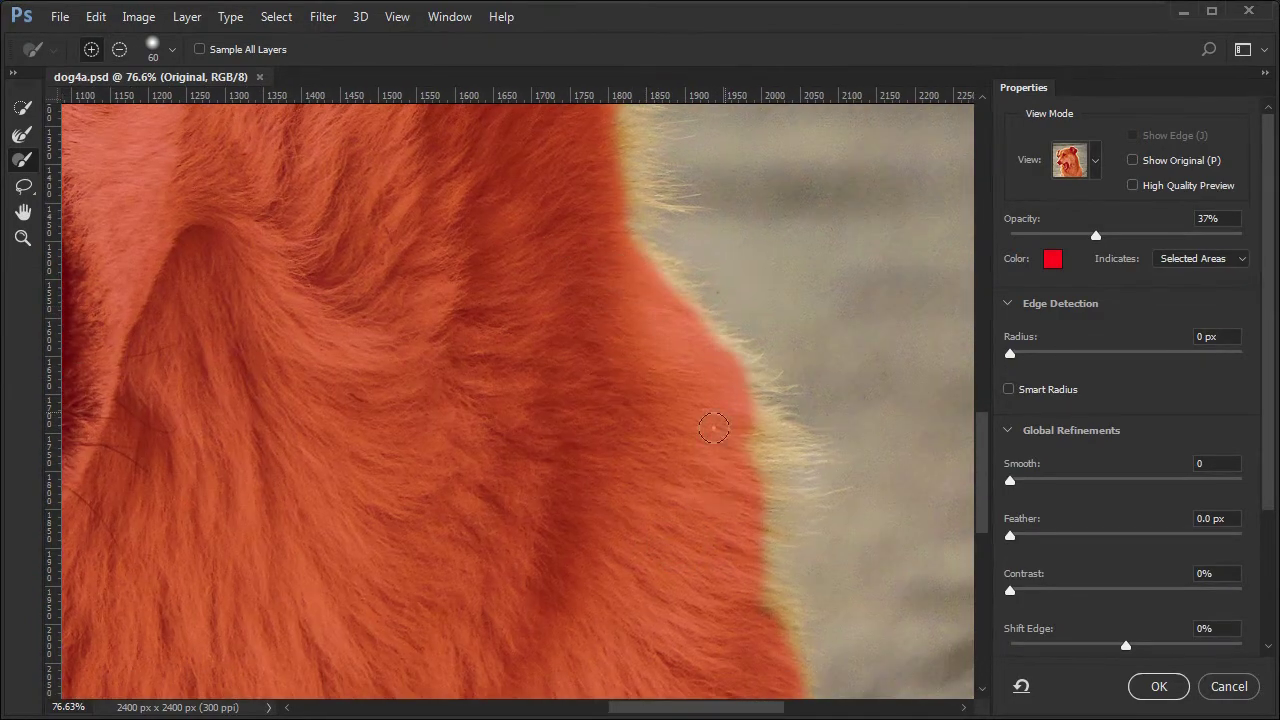
pyautogui.hotkey('ctrl', '0')
pyautogui.scroll(5, 277, 265)
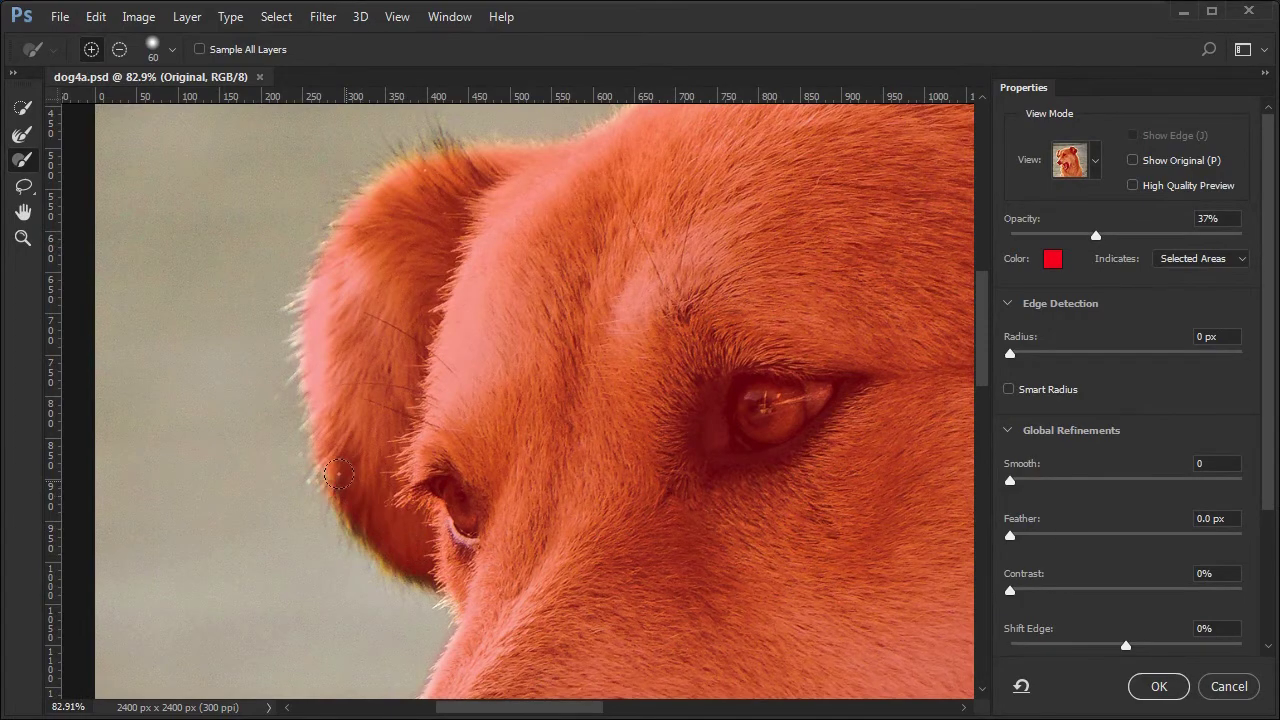
pyautogui.scroll(-5, 330, 480)
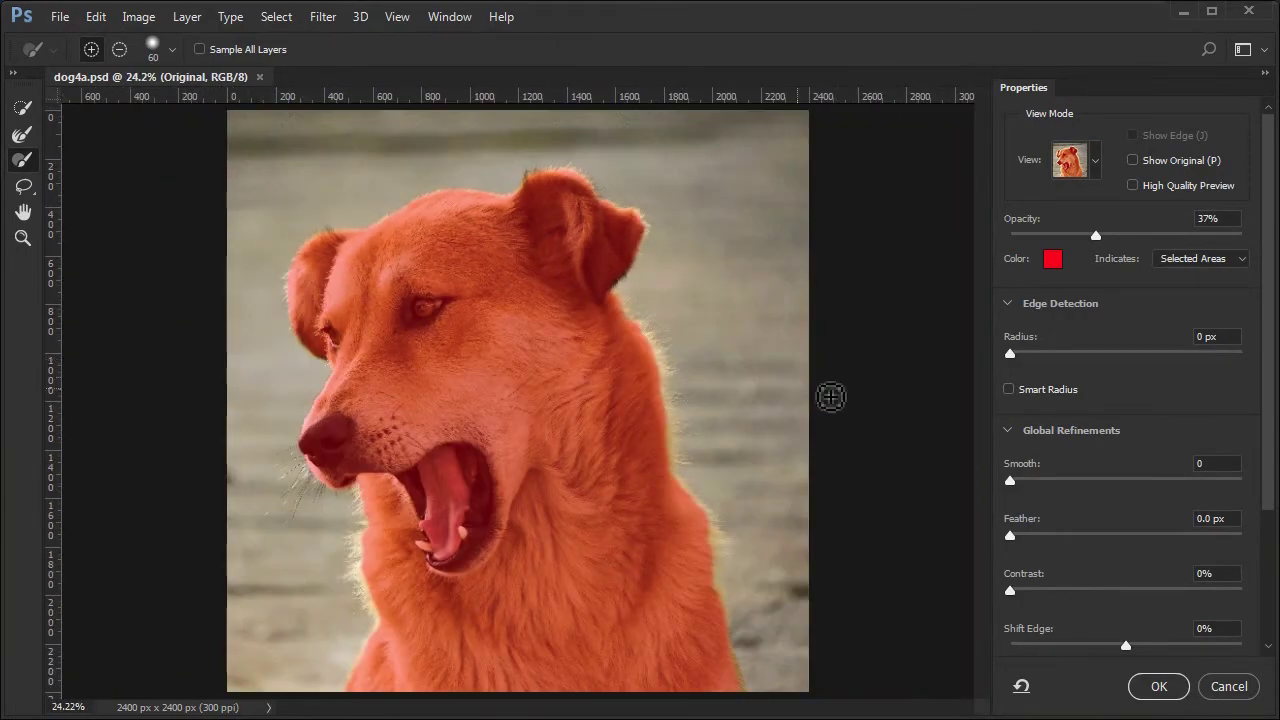
# - Set Output To 'Layer Mask' and apply the refined selection to the Original layer
pyautogui.moveTo(1268, 316); pyautogui.dragTo(1270, 462)
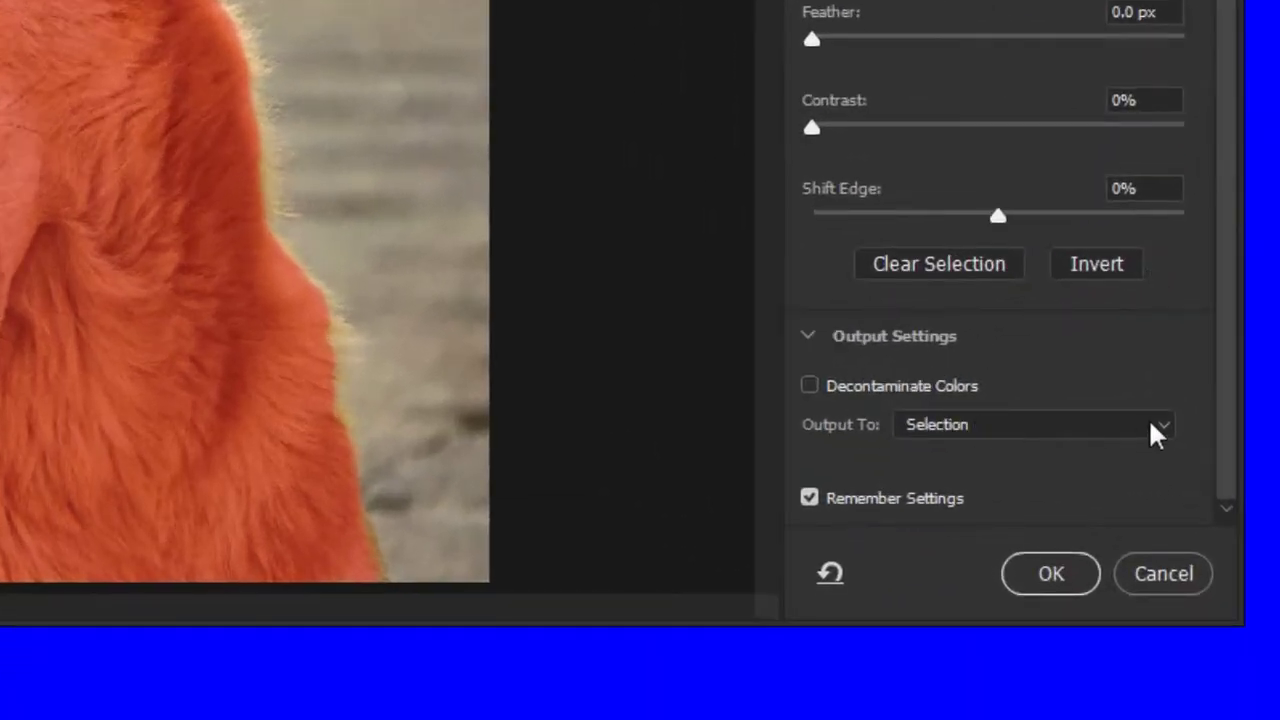
pyautogui.click(1157, 428)
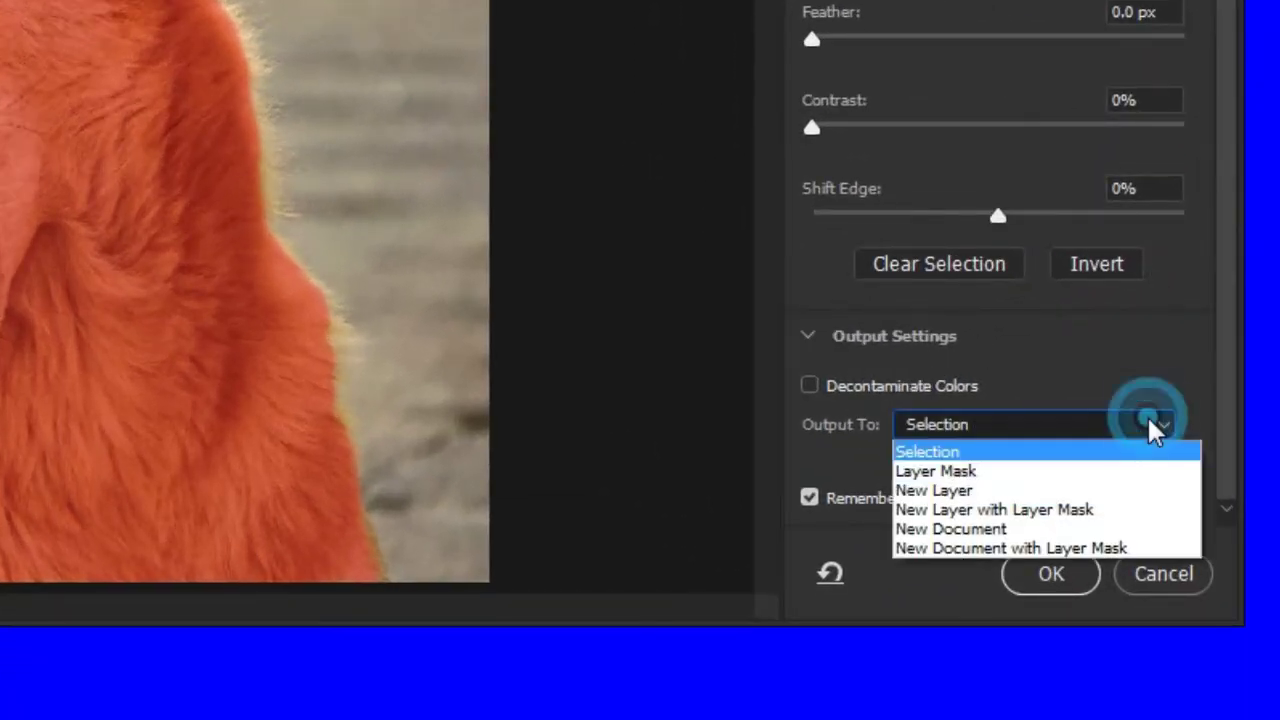
pyautogui.click(1113, 474)
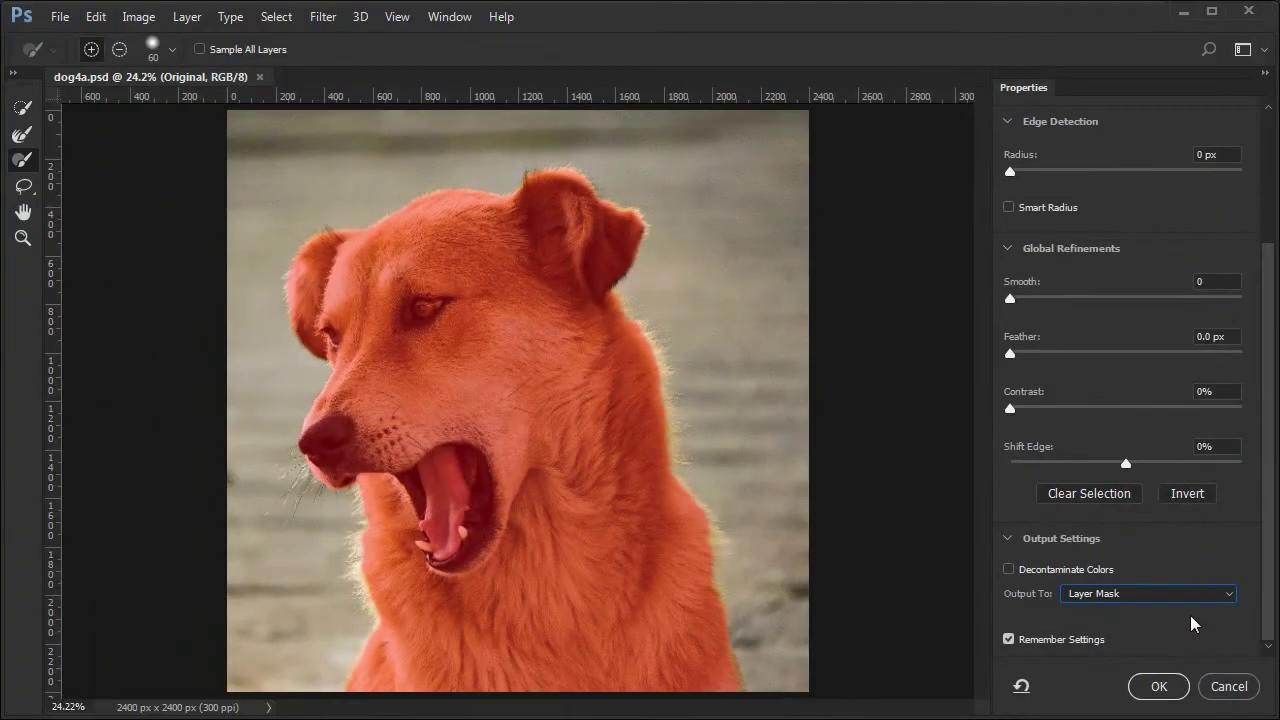
pyautogui.click(1156, 688)
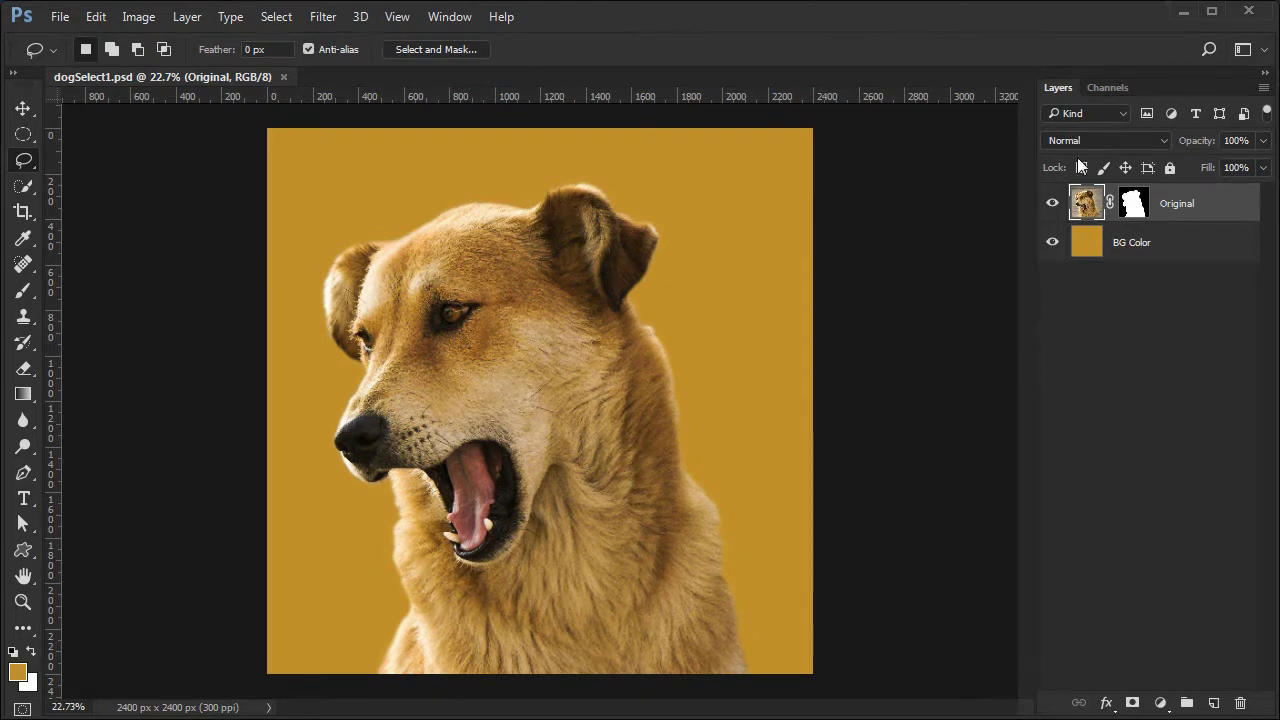
# - Open the Original layer mask's properties and relaunch Select and Mask from there
pyautogui.doubleClick(1135, 210)
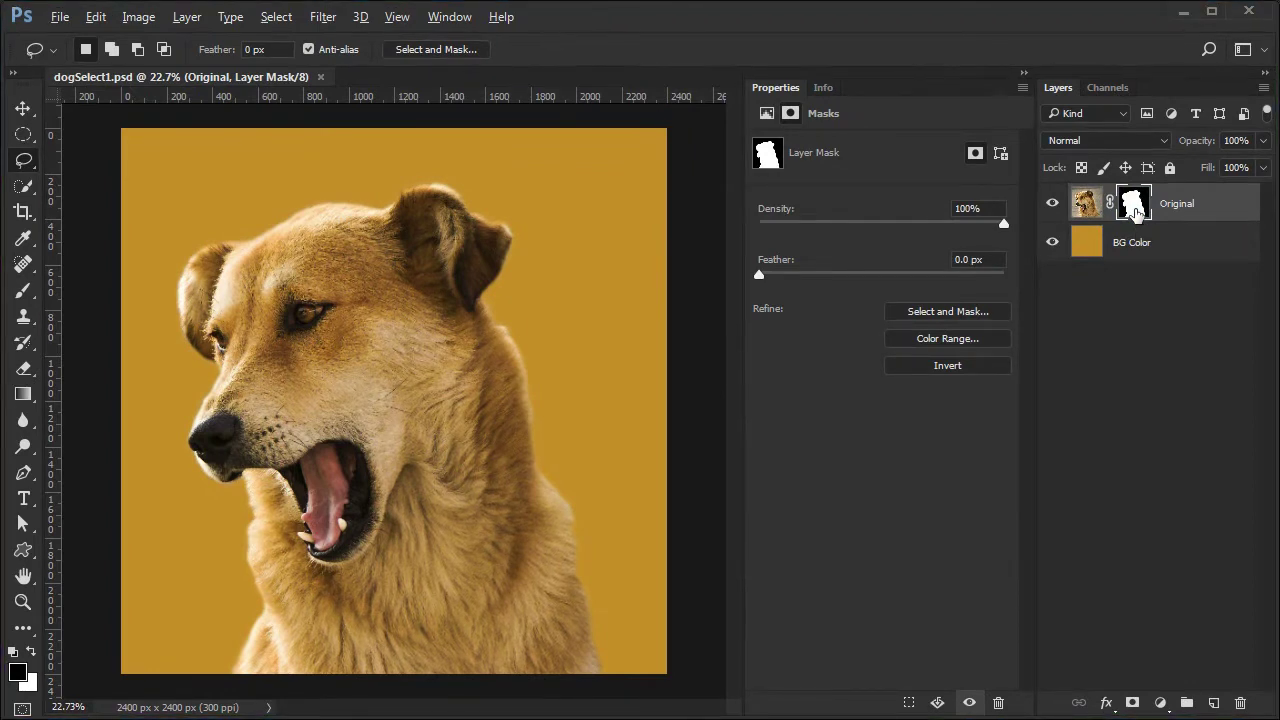
pyautogui.click(975, 311)
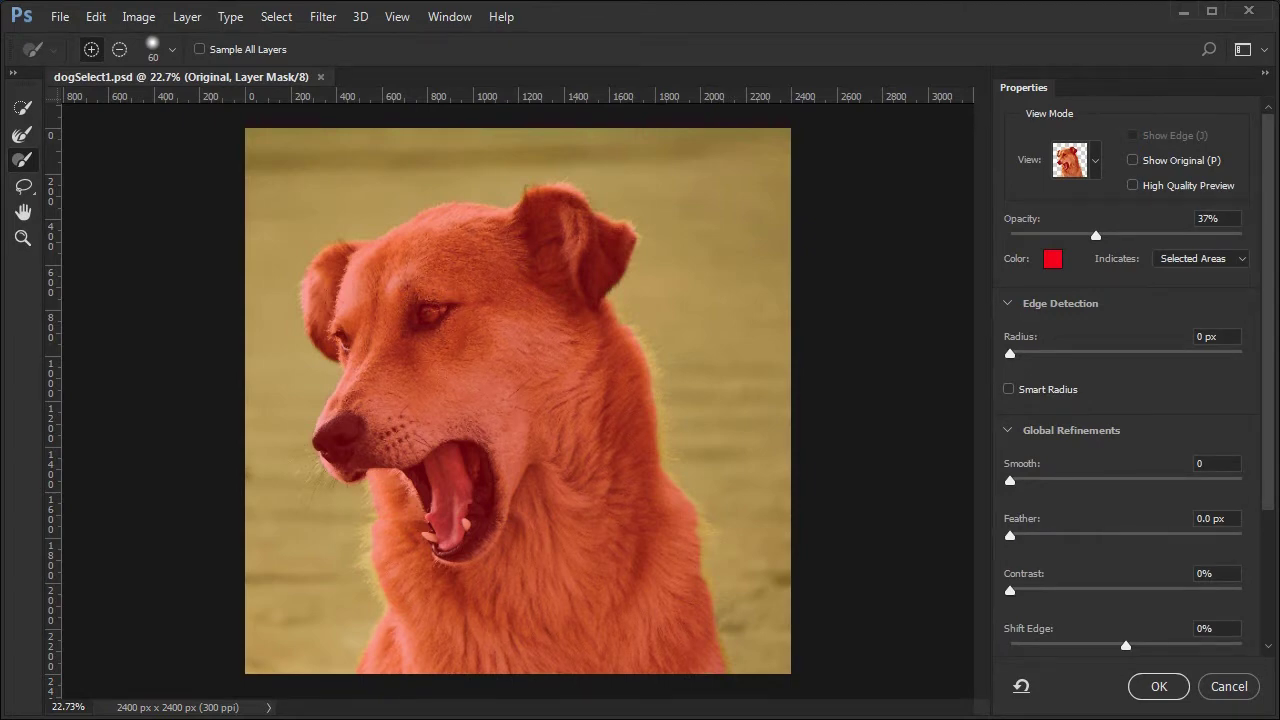
# - With the Refine Edge Brush, refine the fur along the ear top and right neck edge
pyautogui.click(24, 137)
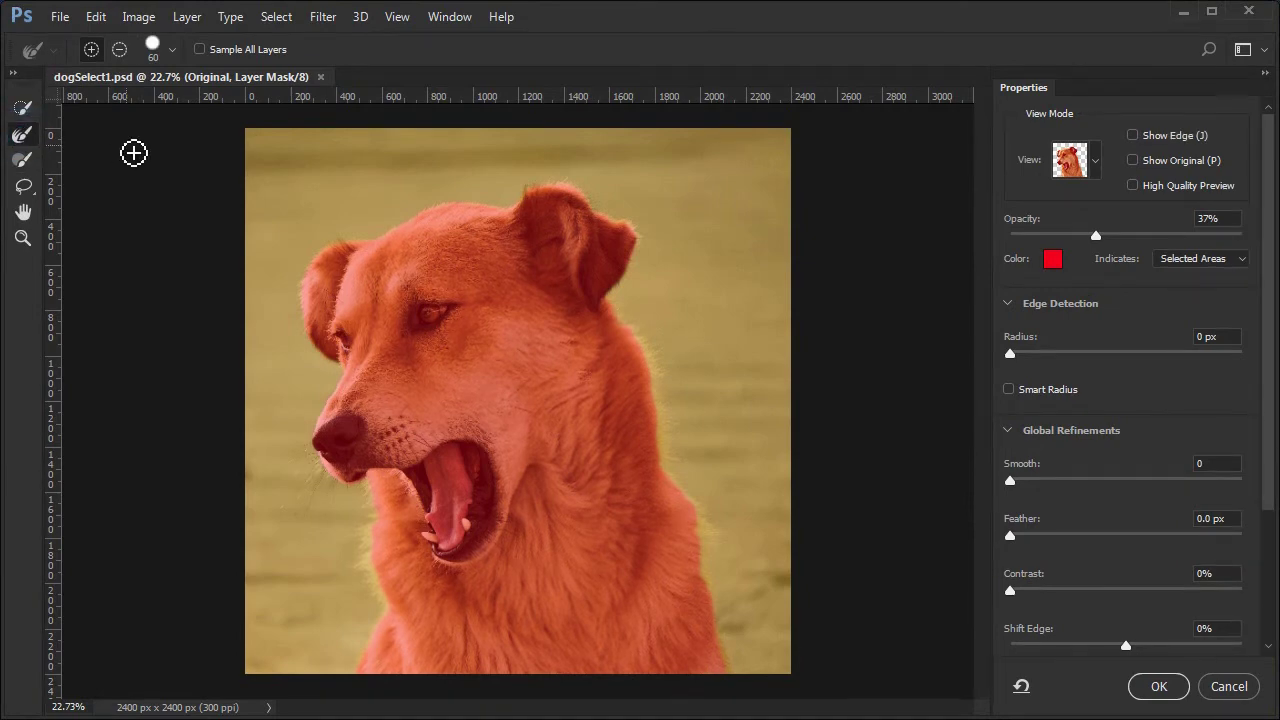
pyautogui.press('r')
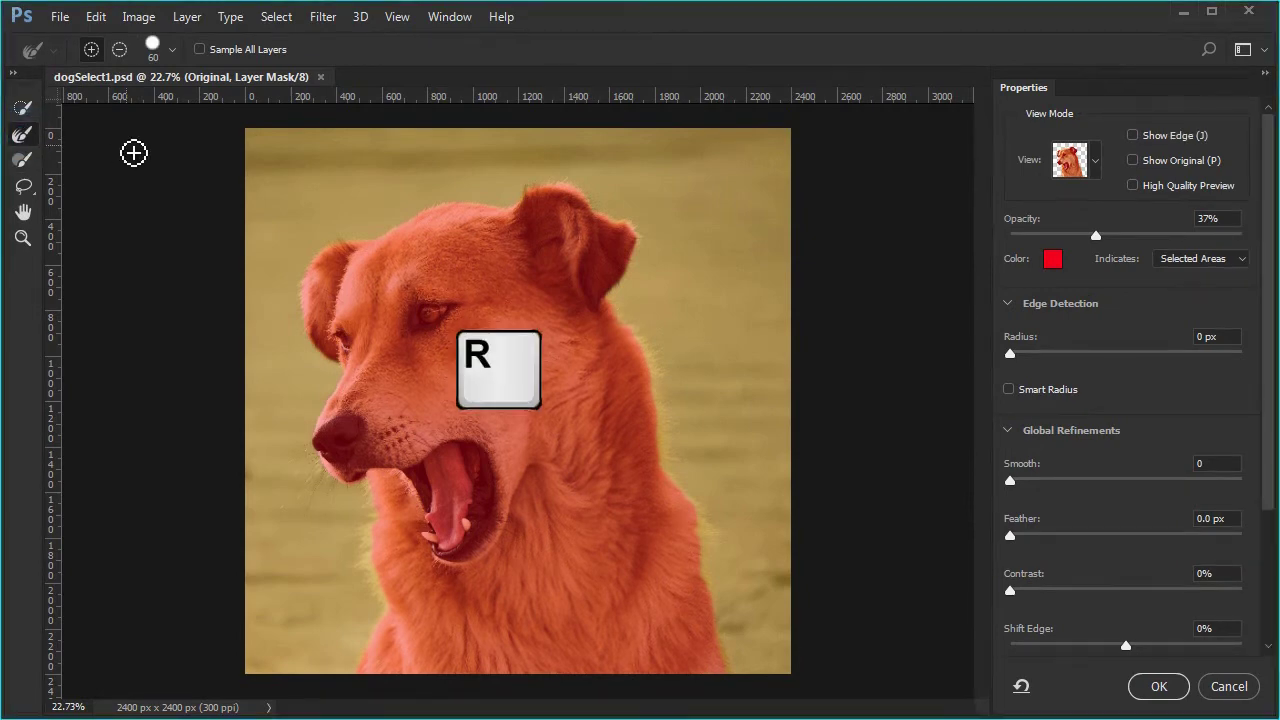
pyautogui.scroll(1, 454, 209)
pyautogui.scroll(3, 454, 209)
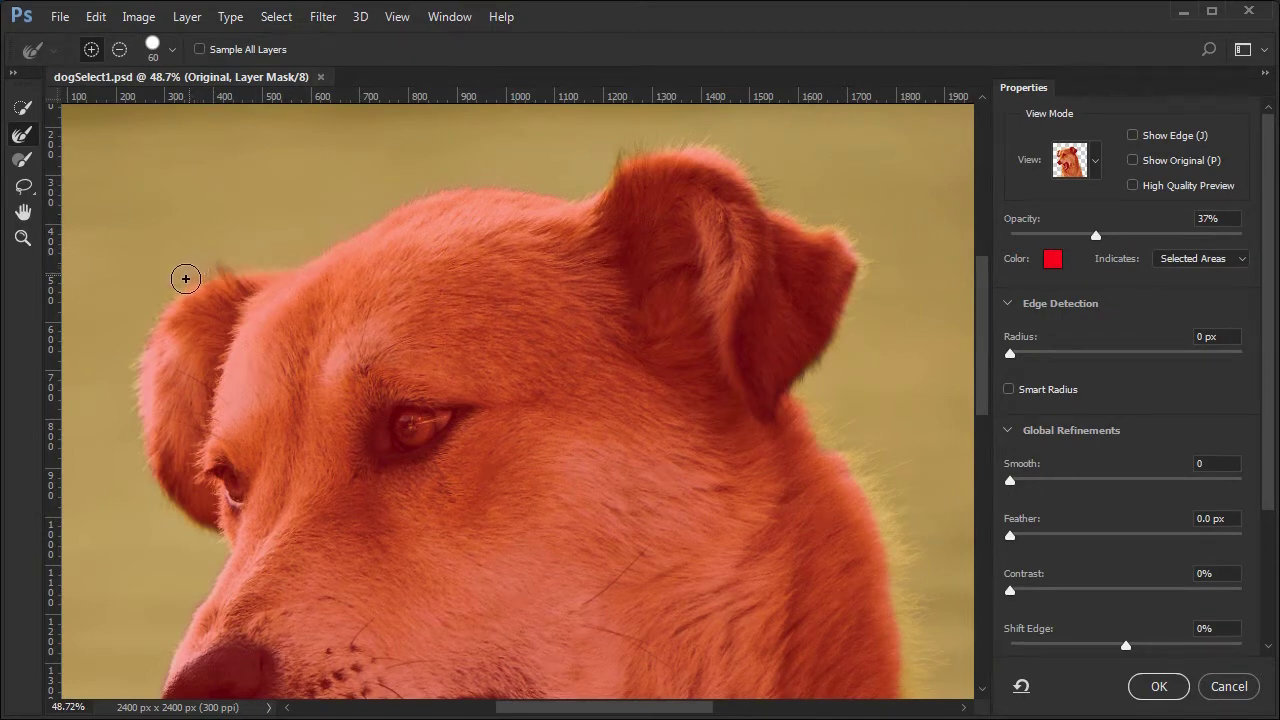
pyautogui.moveTo(145, 303); pyautogui.dragTo(177, 200)
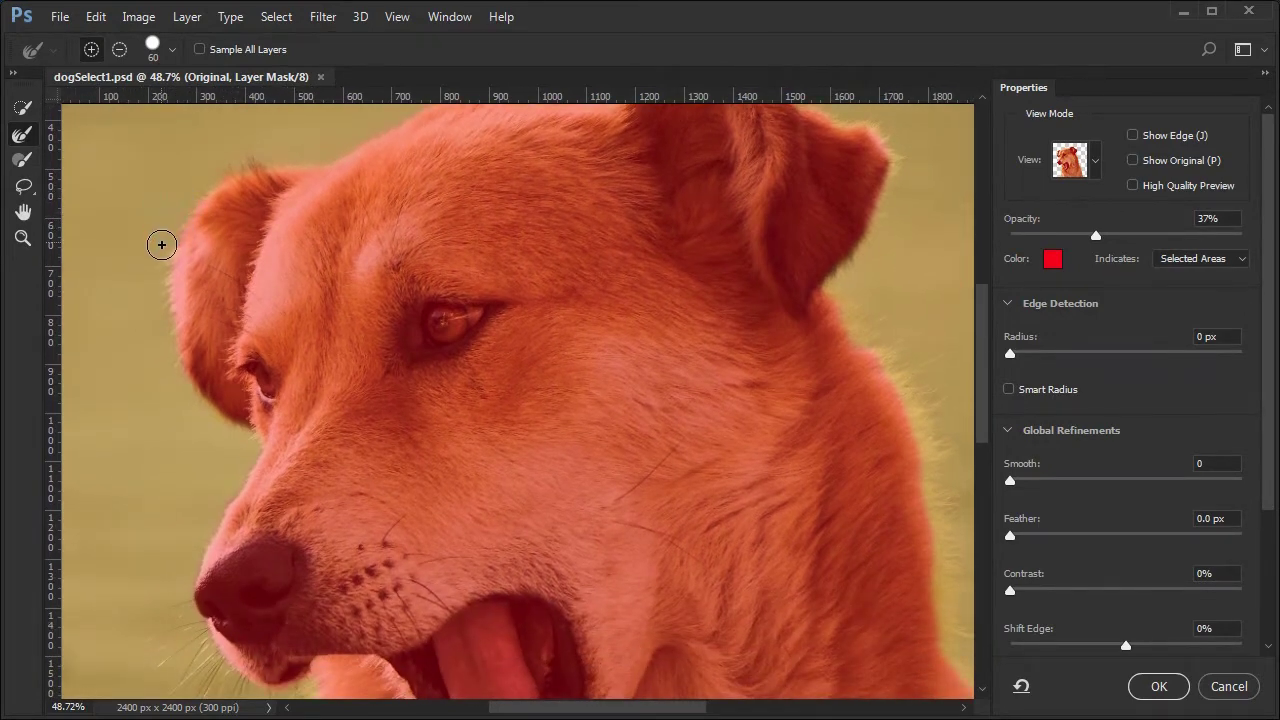
pyautogui.moveTo(163, 411); pyautogui.dragTo(177, 226)
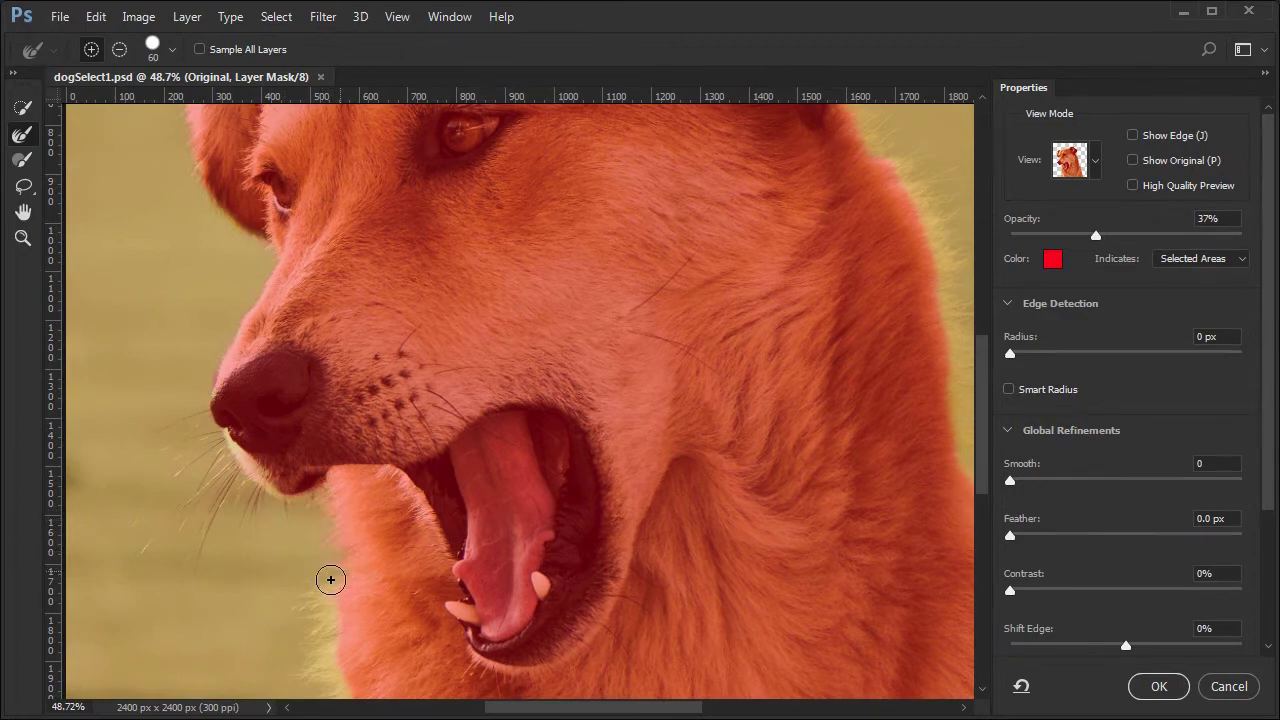
pyautogui.scroll(-5, 351, 297)
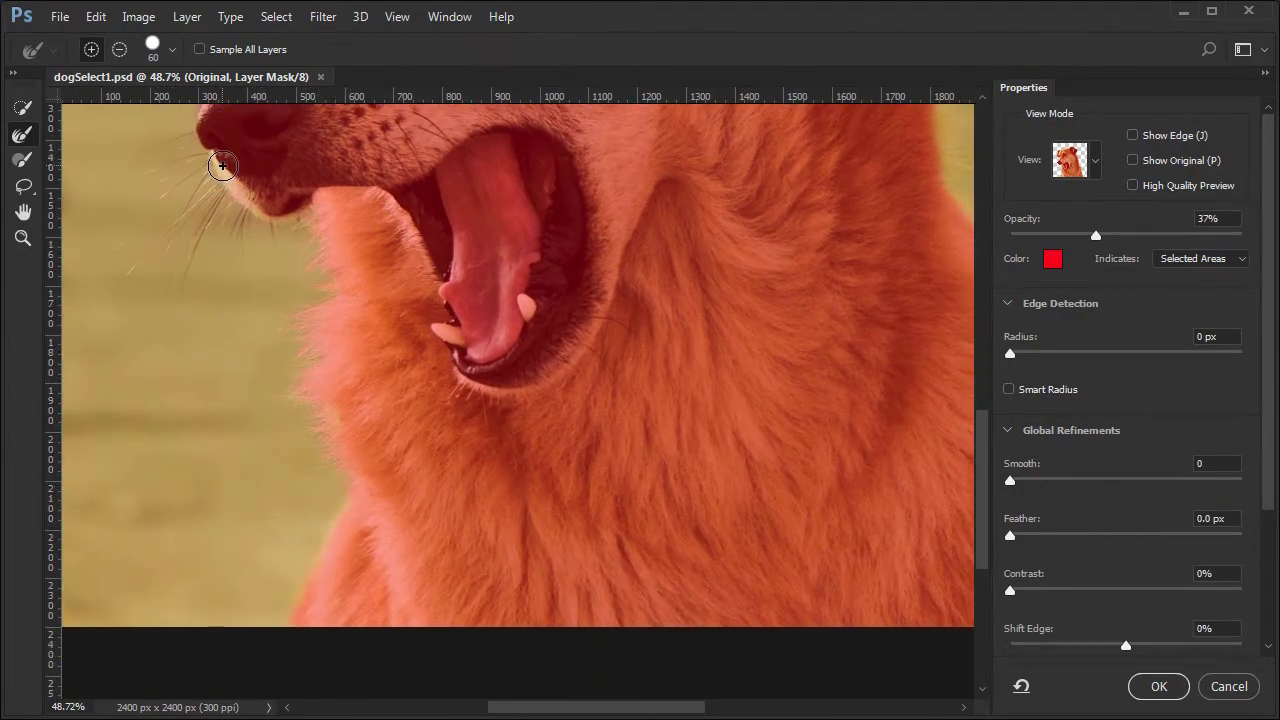
pyautogui.scroll(10, 343, 140)
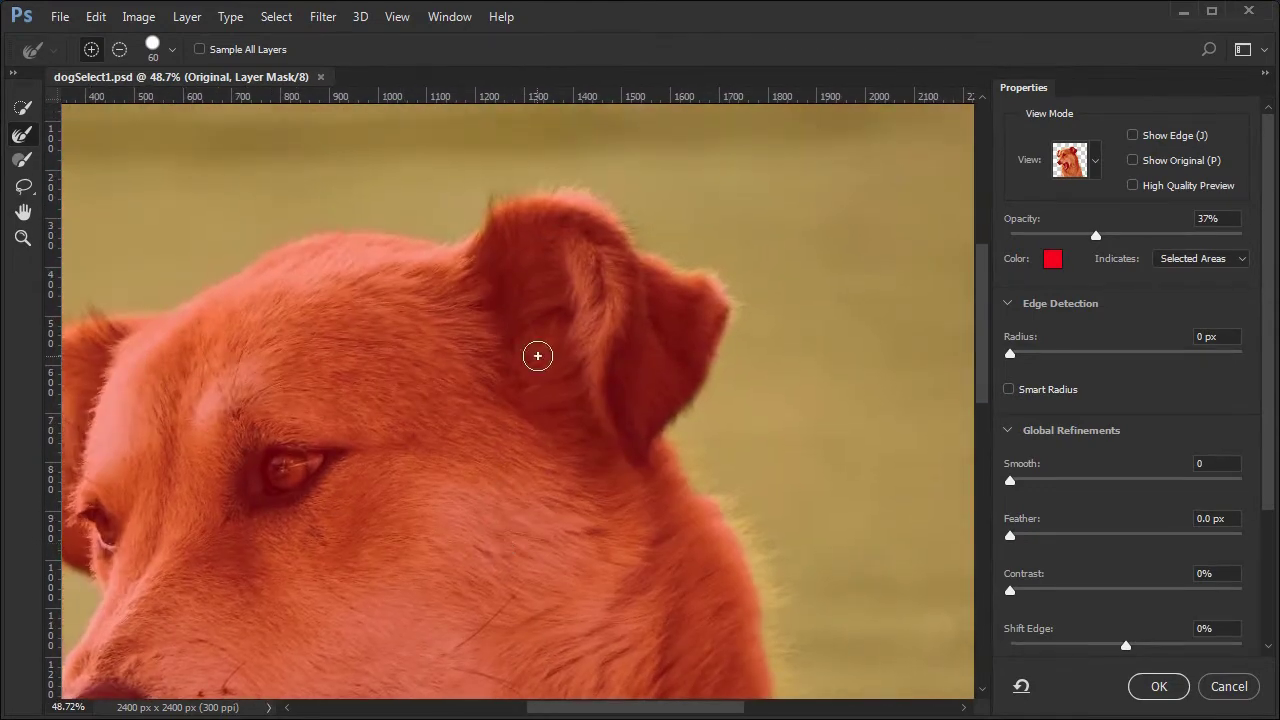
pyautogui.moveTo(468, 240)
pyautogui.mouseDown()
pyautogui.moveTo(487, 203)
pyautogui.moveTo(567, 189)
pyautogui.moveTo(654, 259)
pyautogui.moveTo(718, 286)
pyautogui.moveTo(724, 316)
pyautogui.moveTo(746, 321)
pyautogui.moveTo(680, 431)
pyautogui.moveTo(746, 531)
pyautogui.mouseUp()
pyautogui.moveTo(759, 576); pyautogui.dragTo(780, 683)
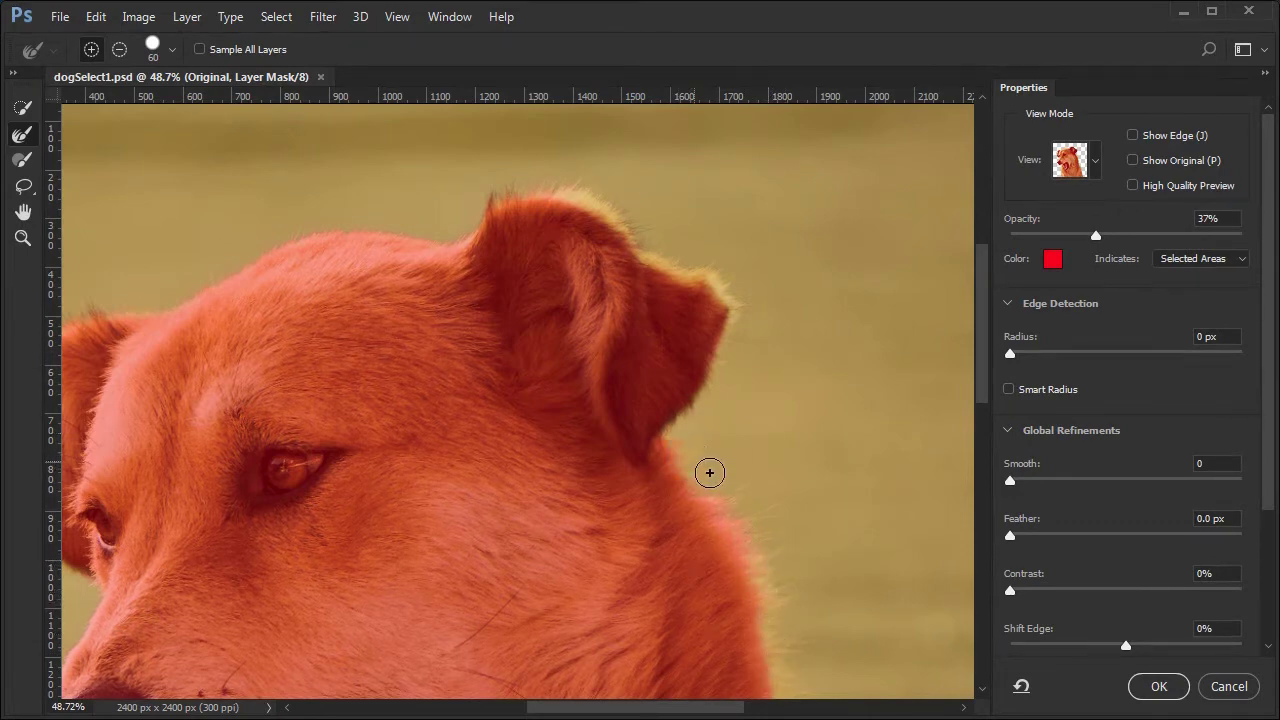
# - Refine the fur edge further down the neck, then return the view to the dog's face
pyautogui.moveTo(789, 497); pyautogui.dragTo(760, 157)
pyautogui.moveTo(720, 303)
pyautogui.mouseDown()
pyautogui.moveTo(728, 359)
pyautogui.moveTo(717, 384)
pyautogui.moveTo(746, 436)
pyautogui.moveTo(719, 435)
pyautogui.moveTo(814, 579)
pyautogui.moveTo(796, 579)
pyautogui.moveTo(828, 595)
pyautogui.moveTo(837, 357)
pyautogui.mouseUp()
pyautogui.moveTo(814, 467); pyautogui.dragTo(849, 600)
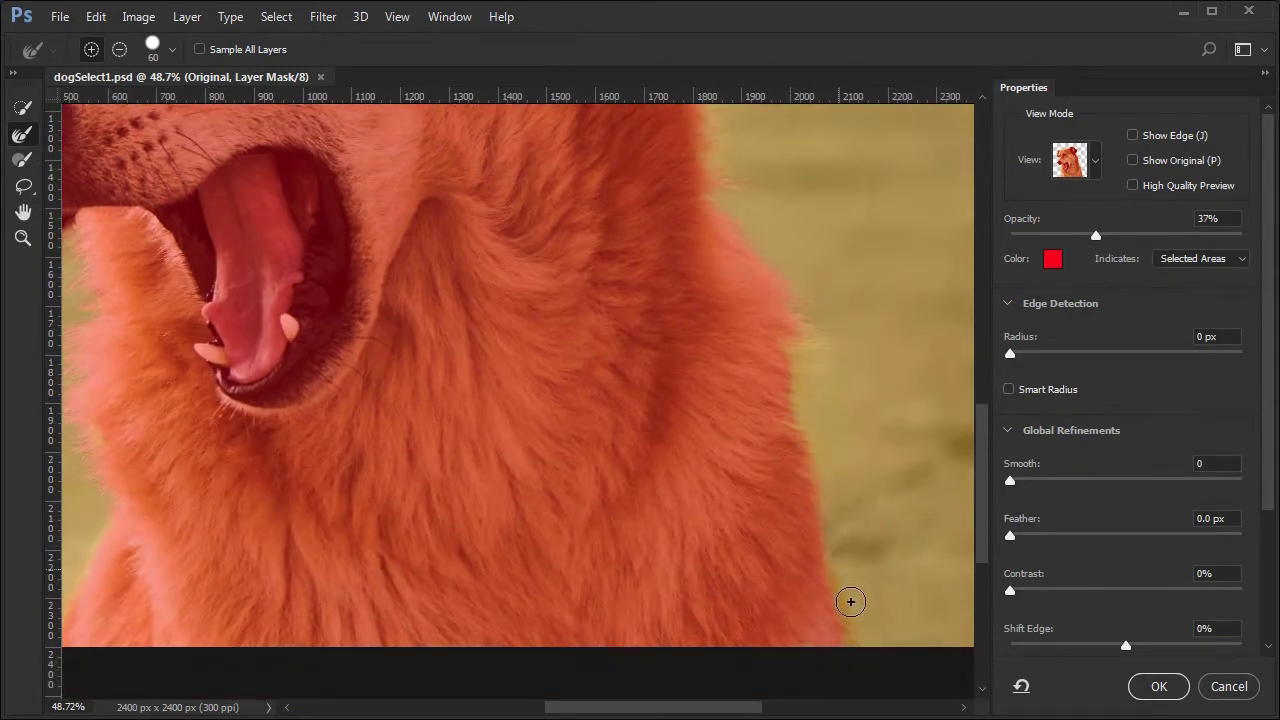
pyautogui.moveTo(164, 349); pyautogui.dragTo(514, 589)
pyautogui.click(474, 213)
pyautogui.moveTo(481, 246); pyautogui.dragTo(477, 316)
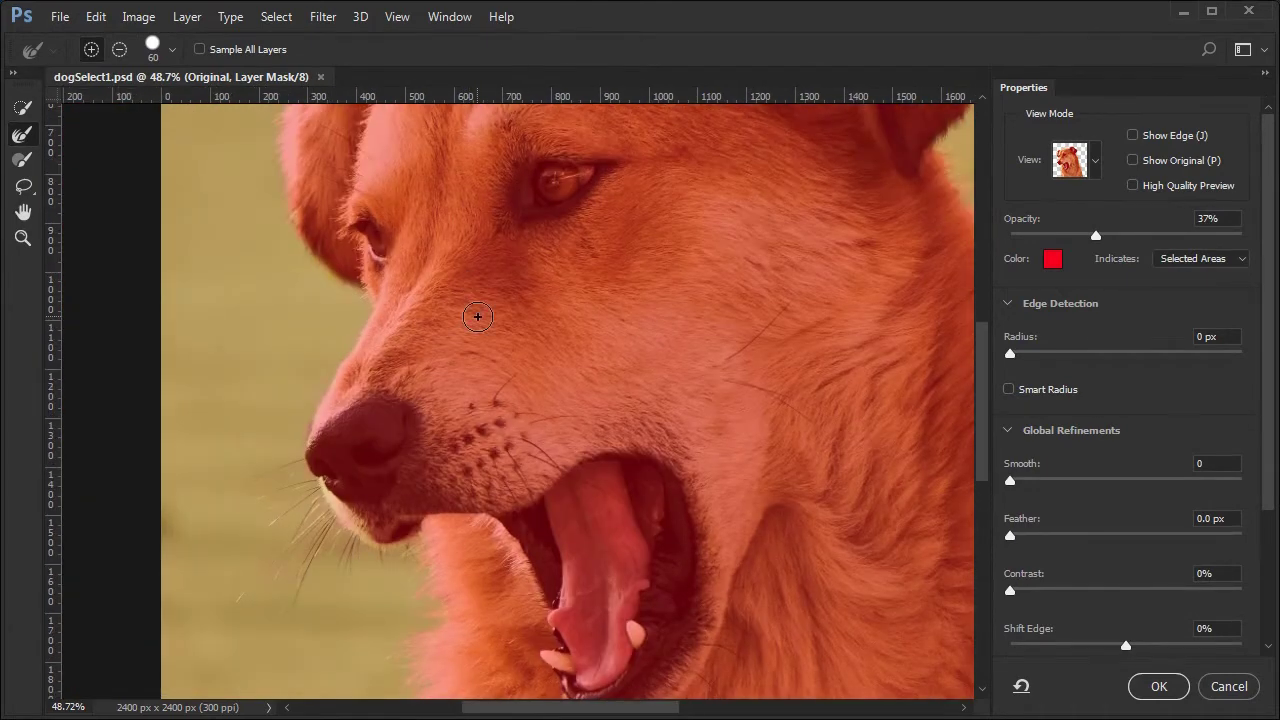
# - Switch to the Select and Mask Brush tool and zoom in and out over the muzzle
pyautogui.press('b')
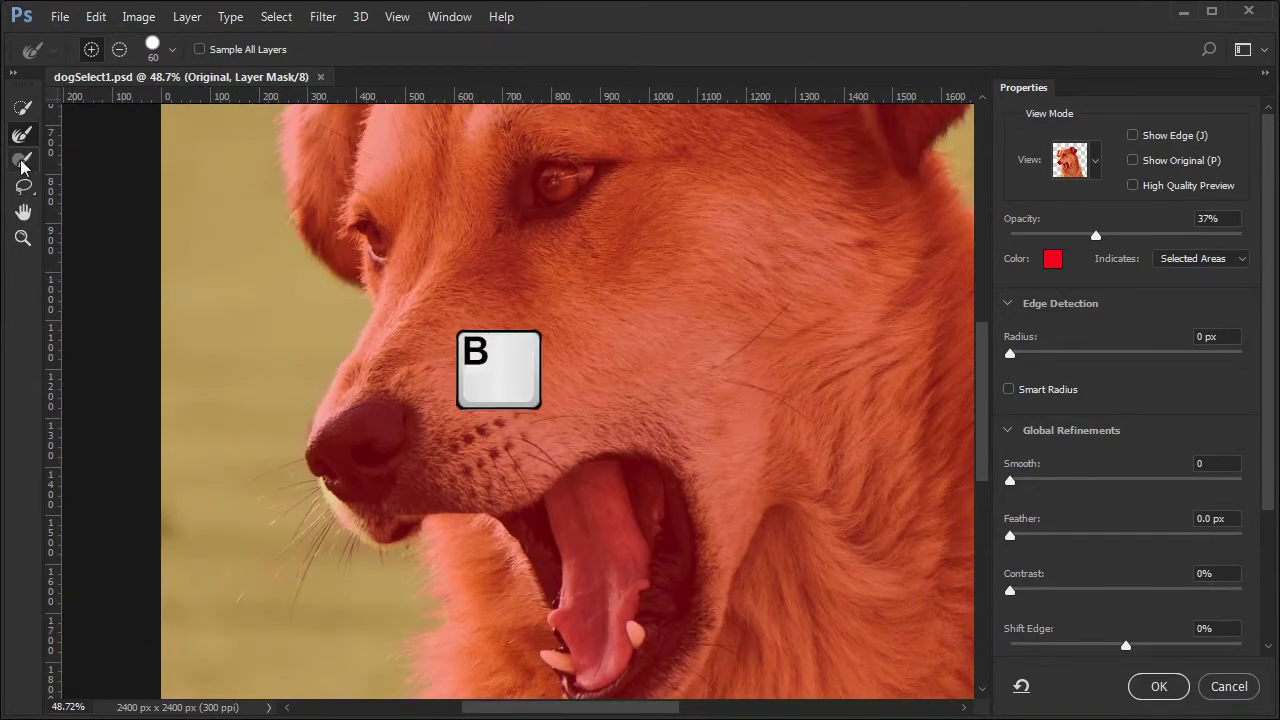
pyautogui.click(21, 162)
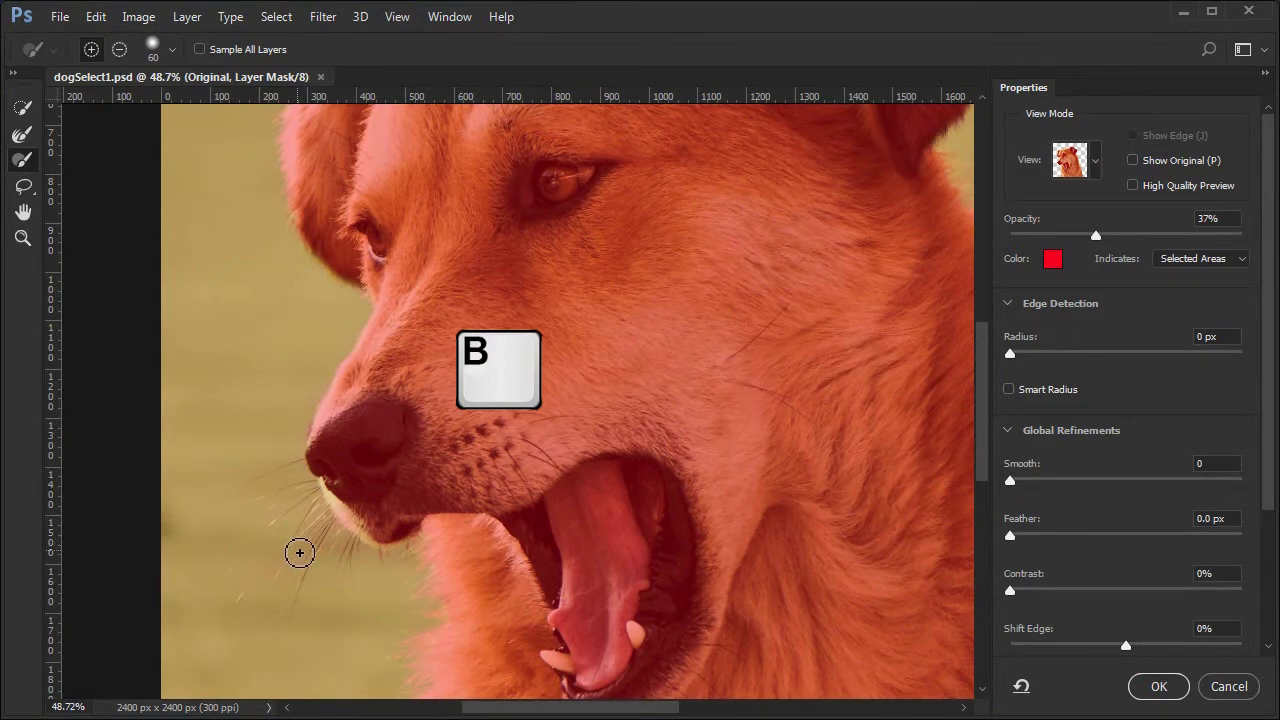
pyautogui.scroll(5, 297, 548)
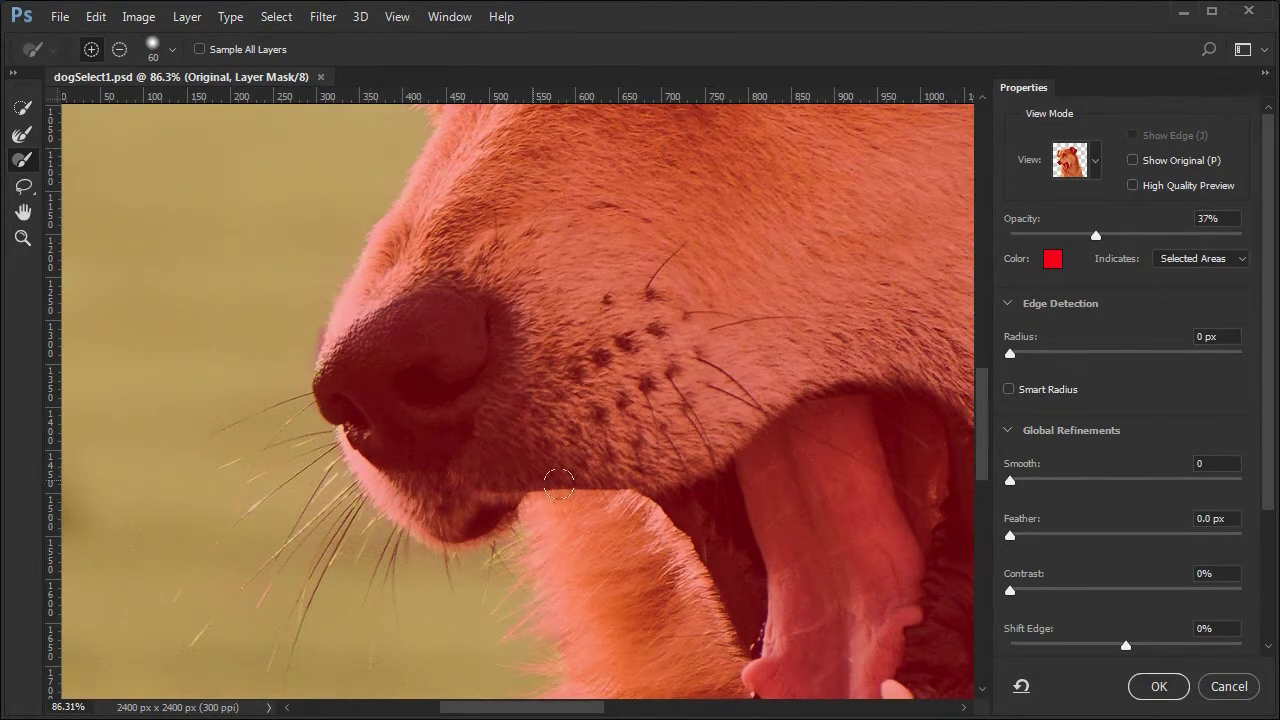
pyautogui.scroll(-4, 657, 463)
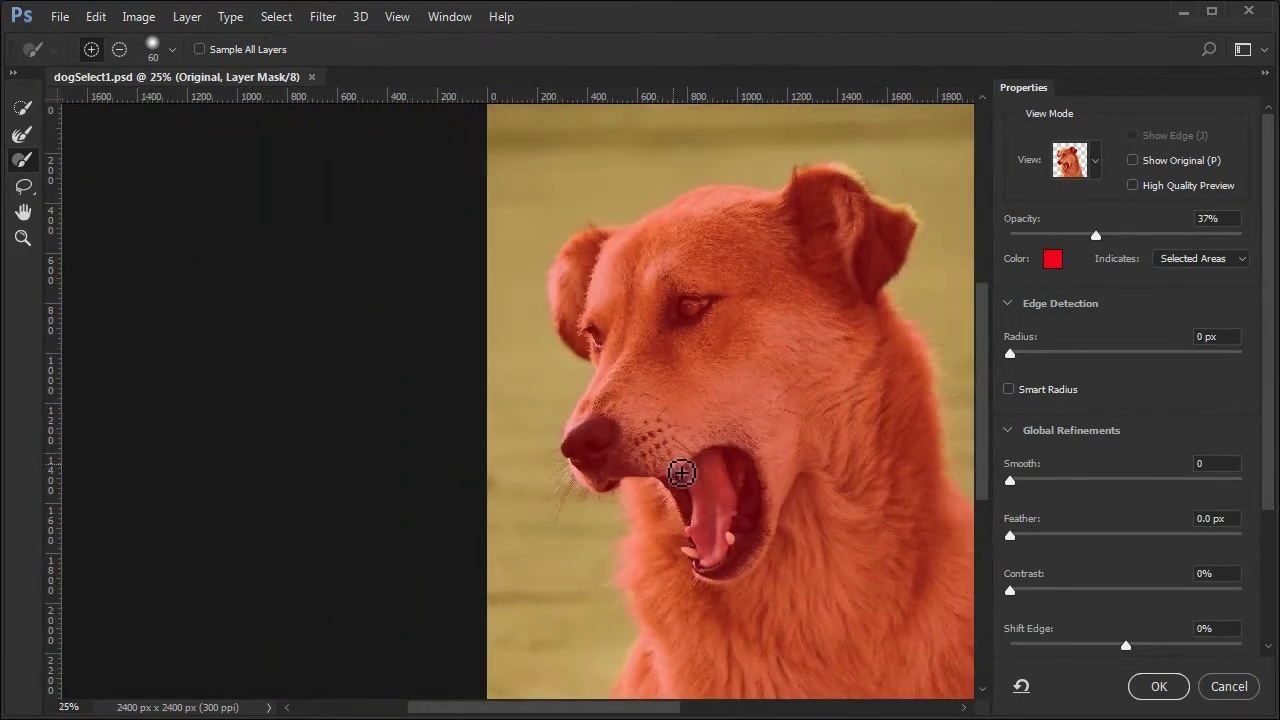
pyautogui.hotkey('ctrl', '0')
# - In Black & White view, clean up the mask along the chest, chin and snout edges
pyautogui.press('k')
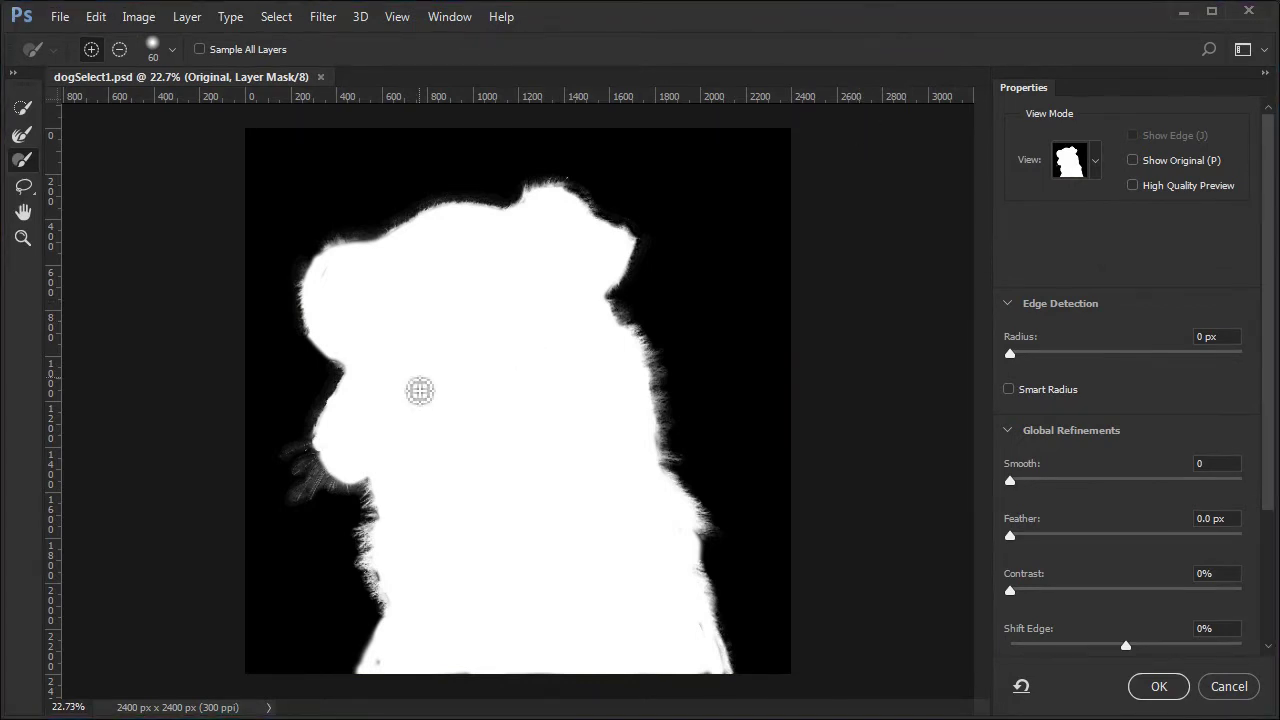
pyautogui.scroll(1, 377, 446)
pyautogui.scroll(1, 377, 446)
pyautogui.moveTo(404, 435); pyautogui.dragTo(451, 323)
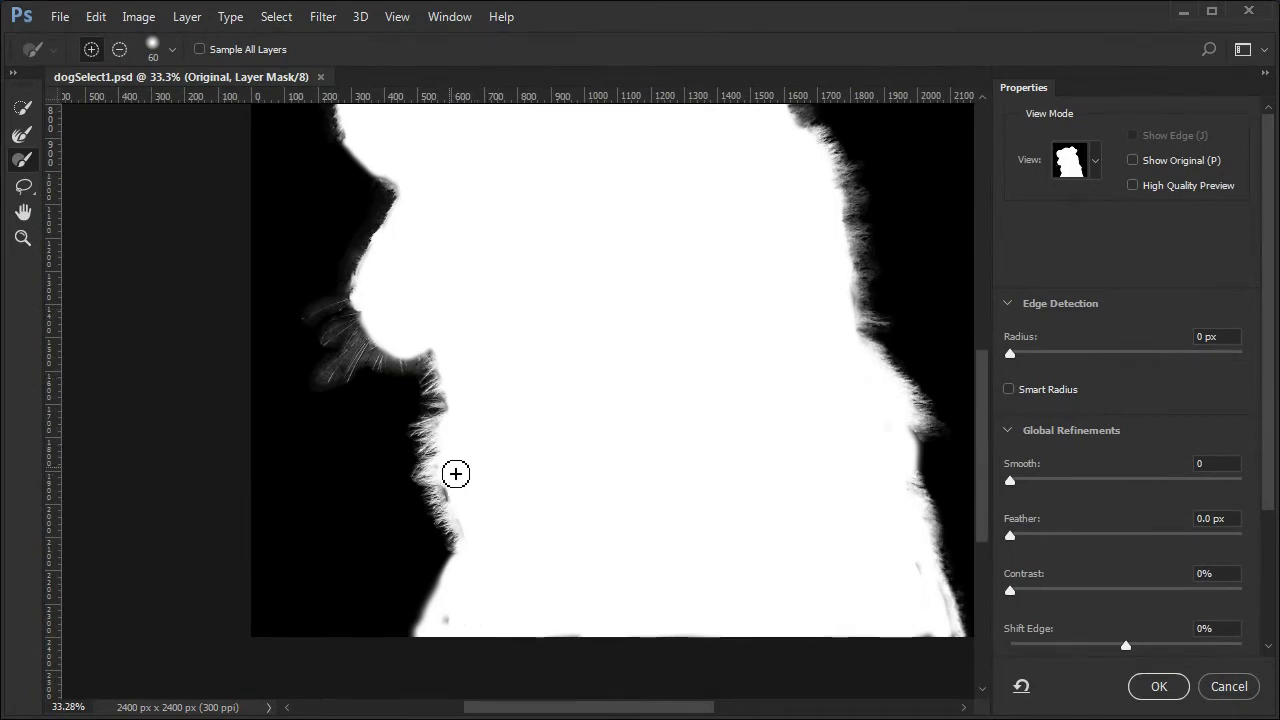
pyautogui.moveTo(454, 471); pyautogui.dragTo(461, 521)
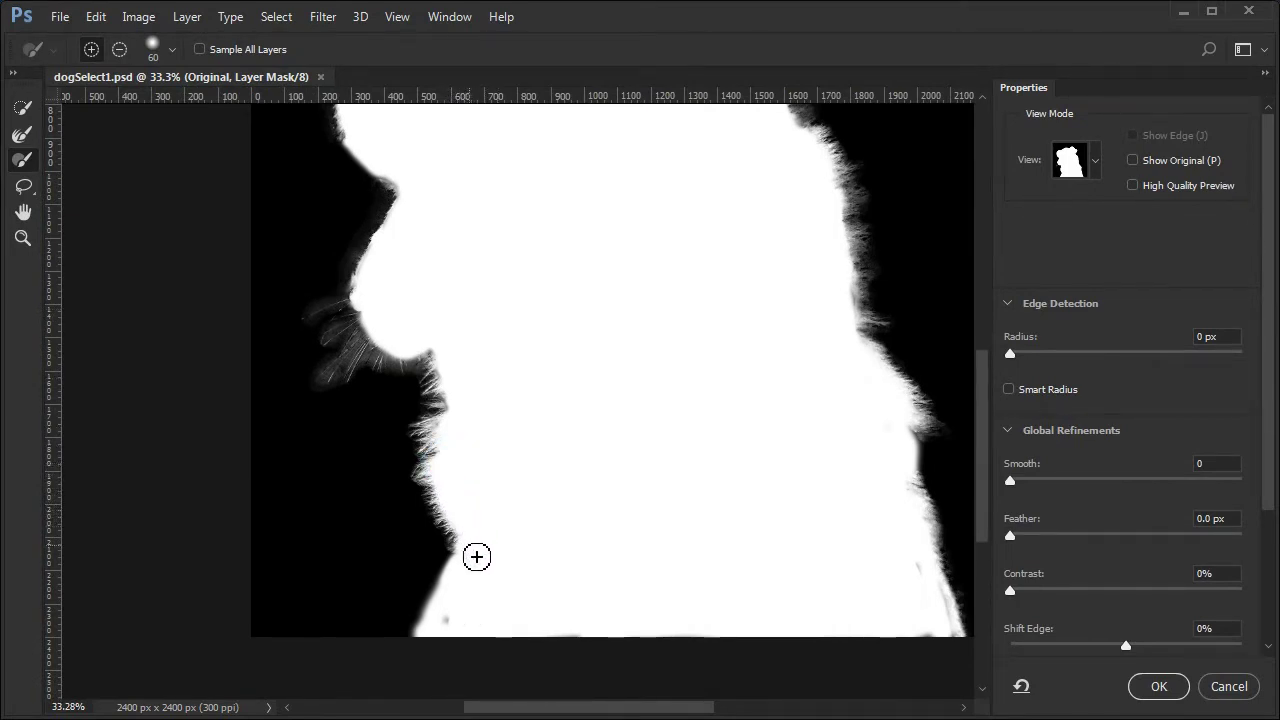
pyautogui.click(420, 329)
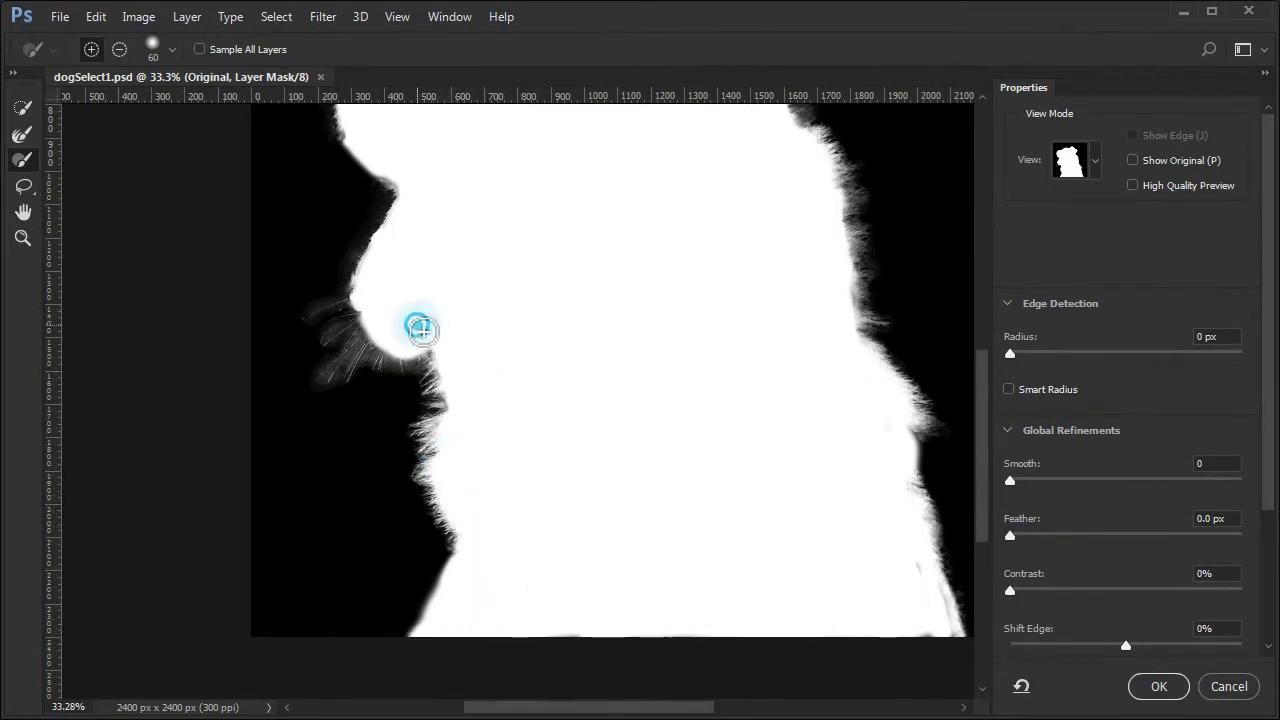
pyautogui.click(366, 283)
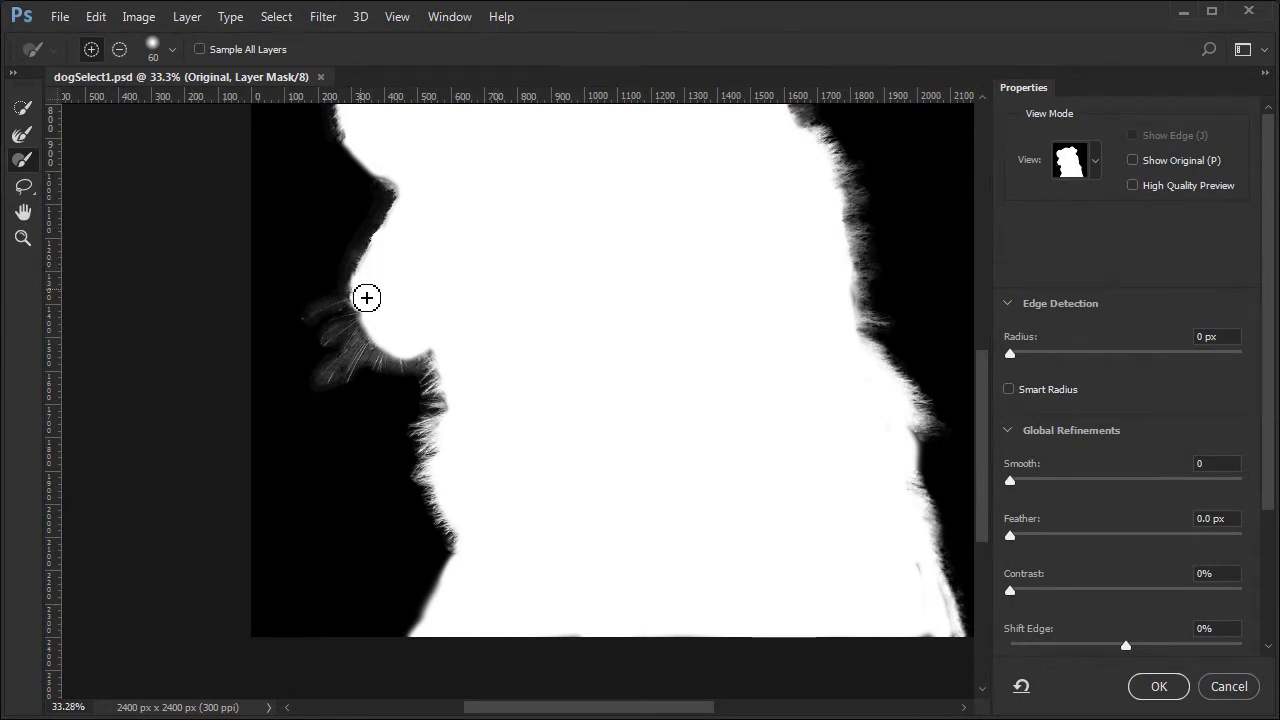
pyautogui.click(463, 243)
pyautogui.scroll(3, 426, 320)
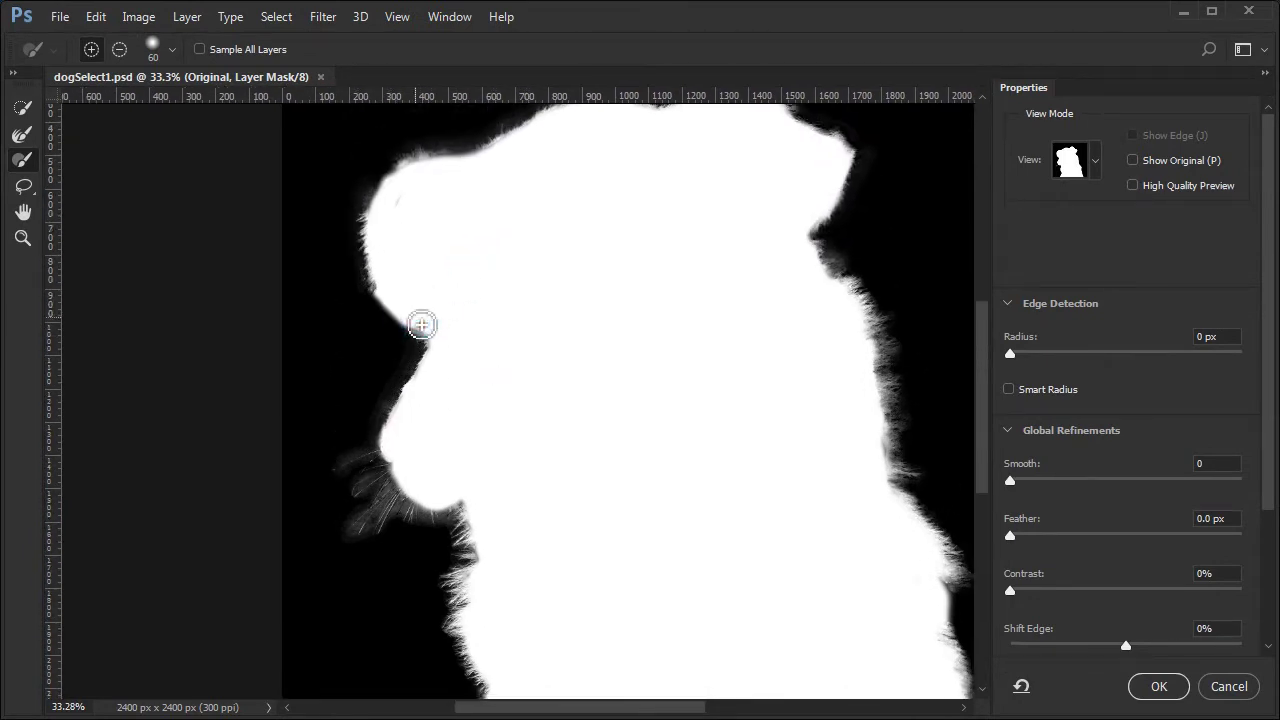
pyautogui.moveTo(426, 330); pyautogui.dragTo(440, 357)
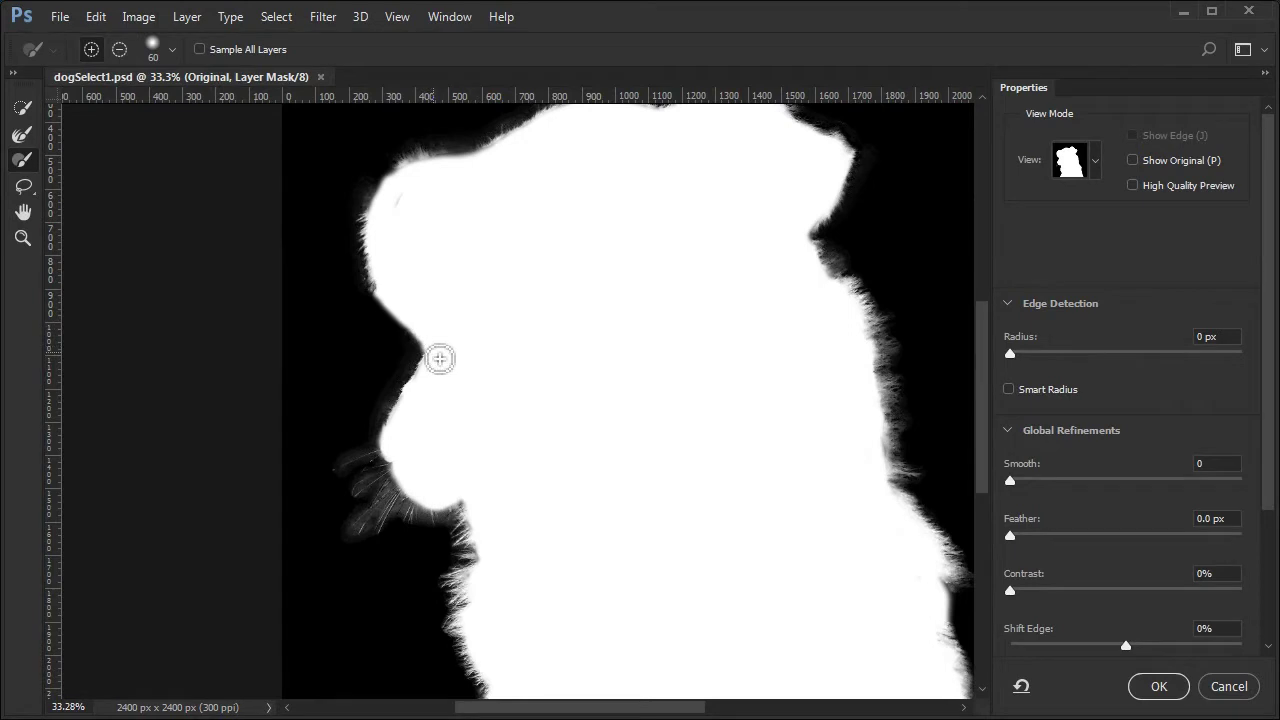
pyautogui.moveTo(386, 257); pyautogui.dragTo(389, 287)
# - Touch up the head top and right neck edge, removing the dark lower-right notch
pyautogui.moveTo(569, 206); pyautogui.dragTo(471, 314)
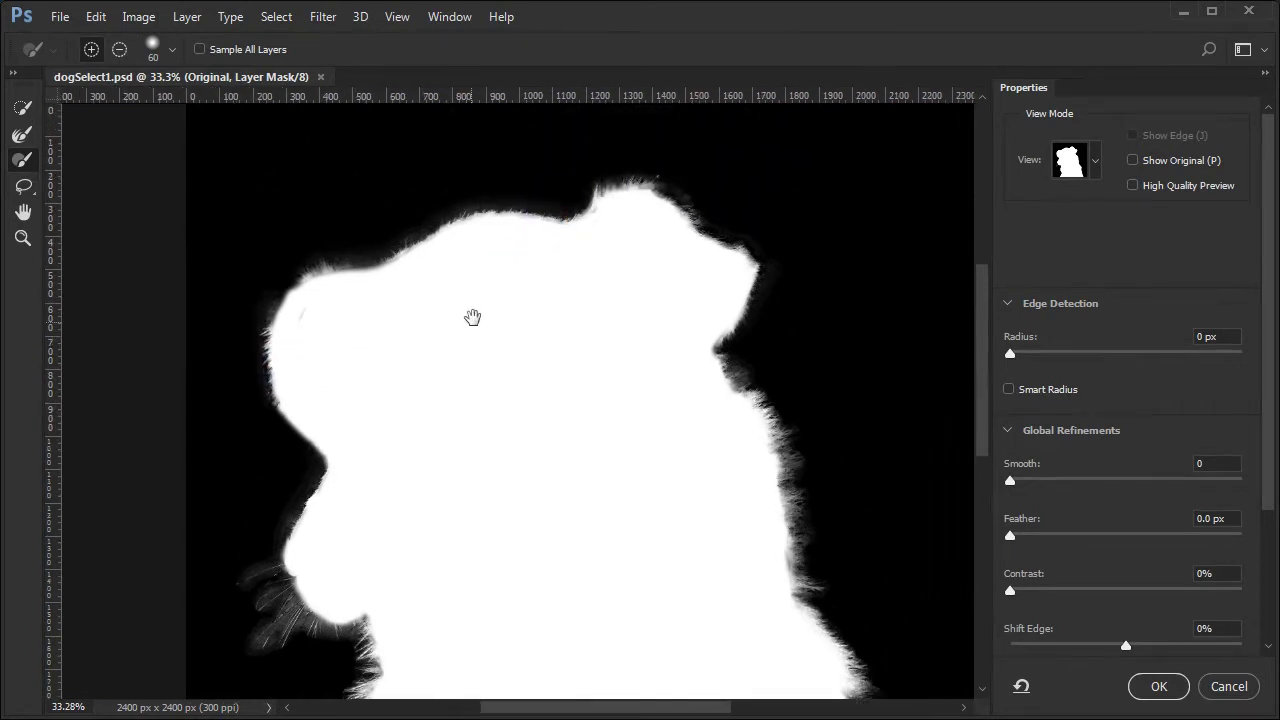
pyautogui.moveTo(597, 237); pyautogui.dragTo(594, 220)
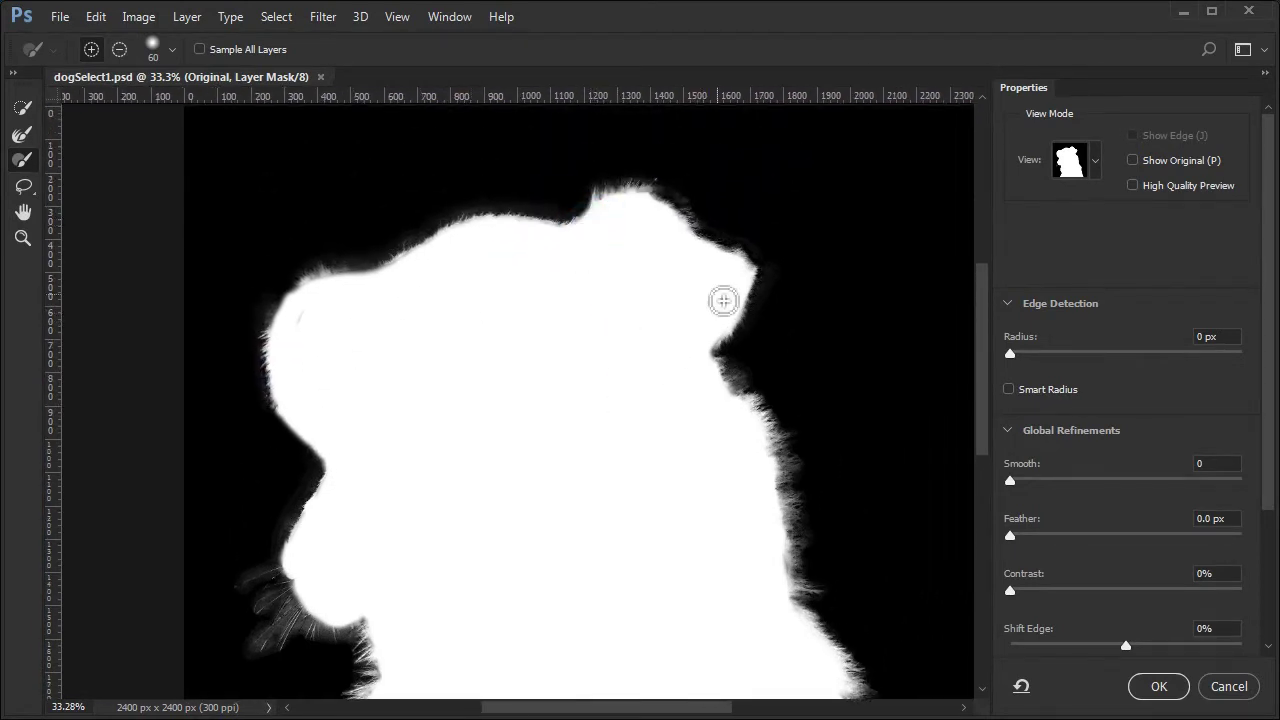
pyautogui.moveTo(629, 509); pyautogui.dragTo(572, 339)
pyautogui.moveTo(716, 386); pyautogui.dragTo(740, 477)
pyautogui.moveTo(703, 627); pyautogui.dragTo(641, 417)
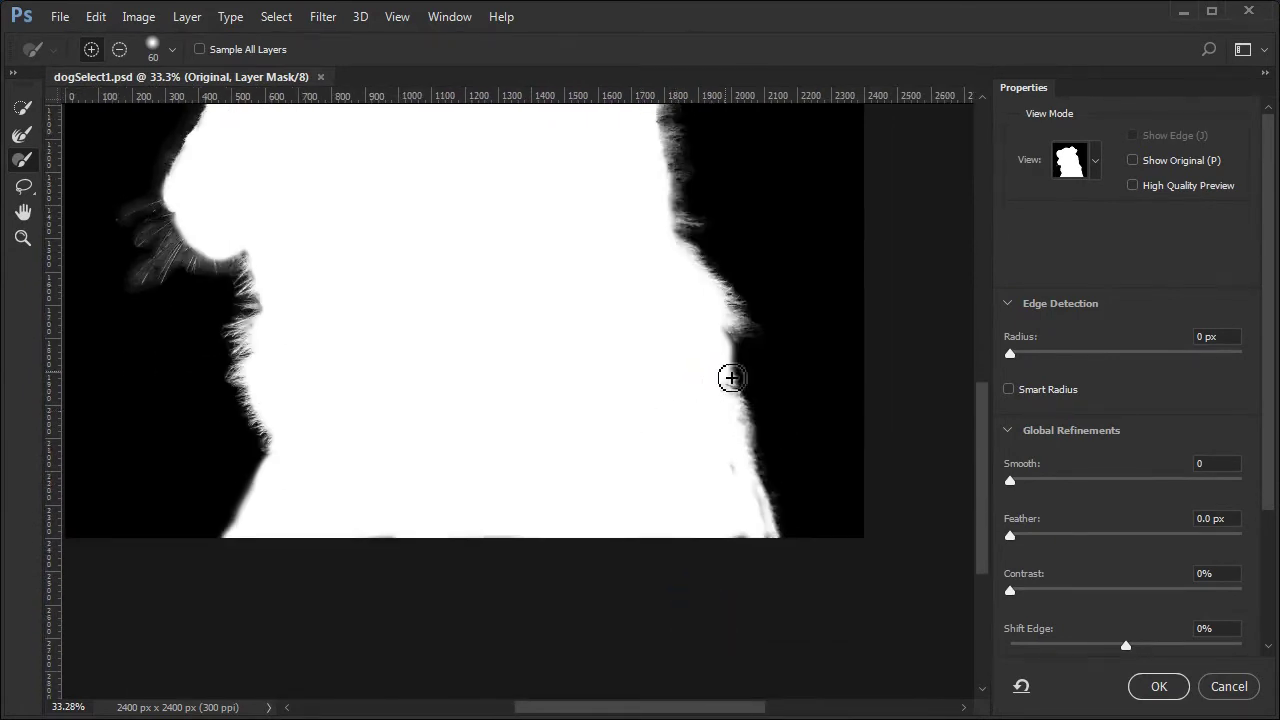
pyautogui.moveTo(718, 364); pyautogui.dragTo(733, 390)
pyautogui.moveTo(748, 444)
pyautogui.mouseDown()
pyautogui.moveTo(743, 494)
pyautogui.moveTo(769, 537)
pyautogui.moveTo(748, 524)
pyautogui.mouseUp()
pyautogui.moveTo(586, 343); pyautogui.dragTo(546, 506)
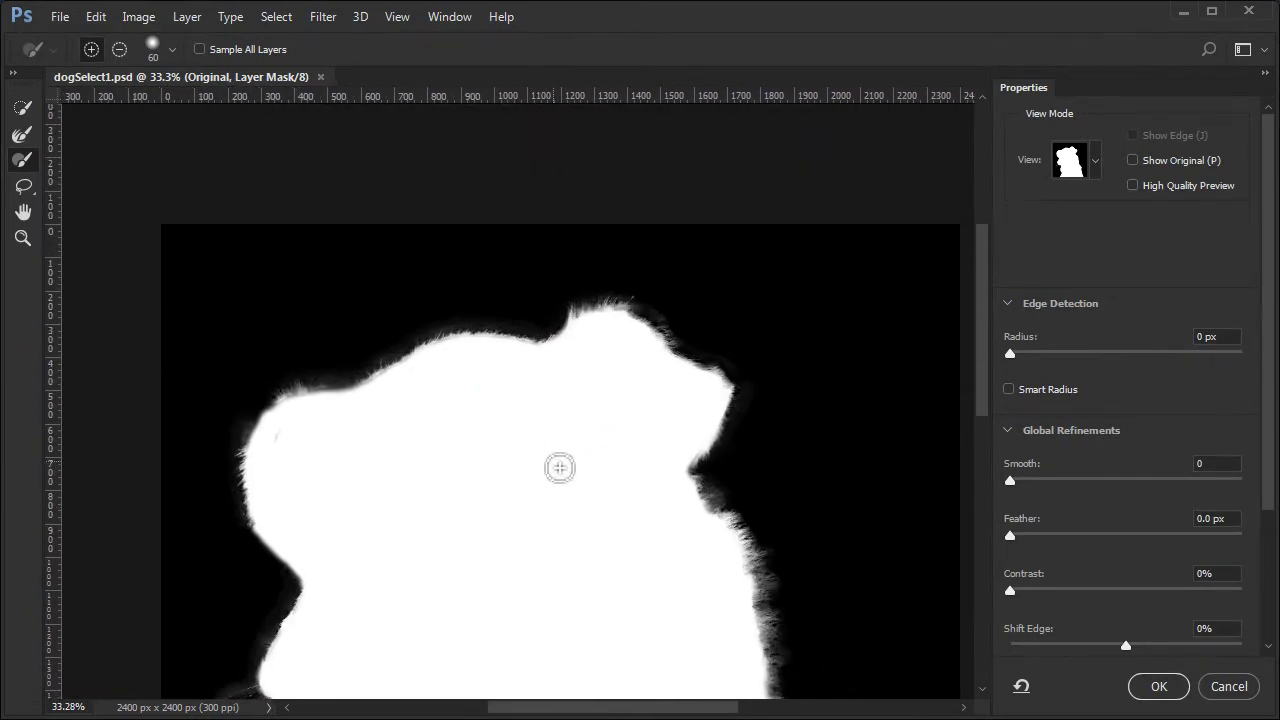
# - Toggle the brush between subtract and add, then preview the cutout in On Layers view
pyautogui.press('alt')
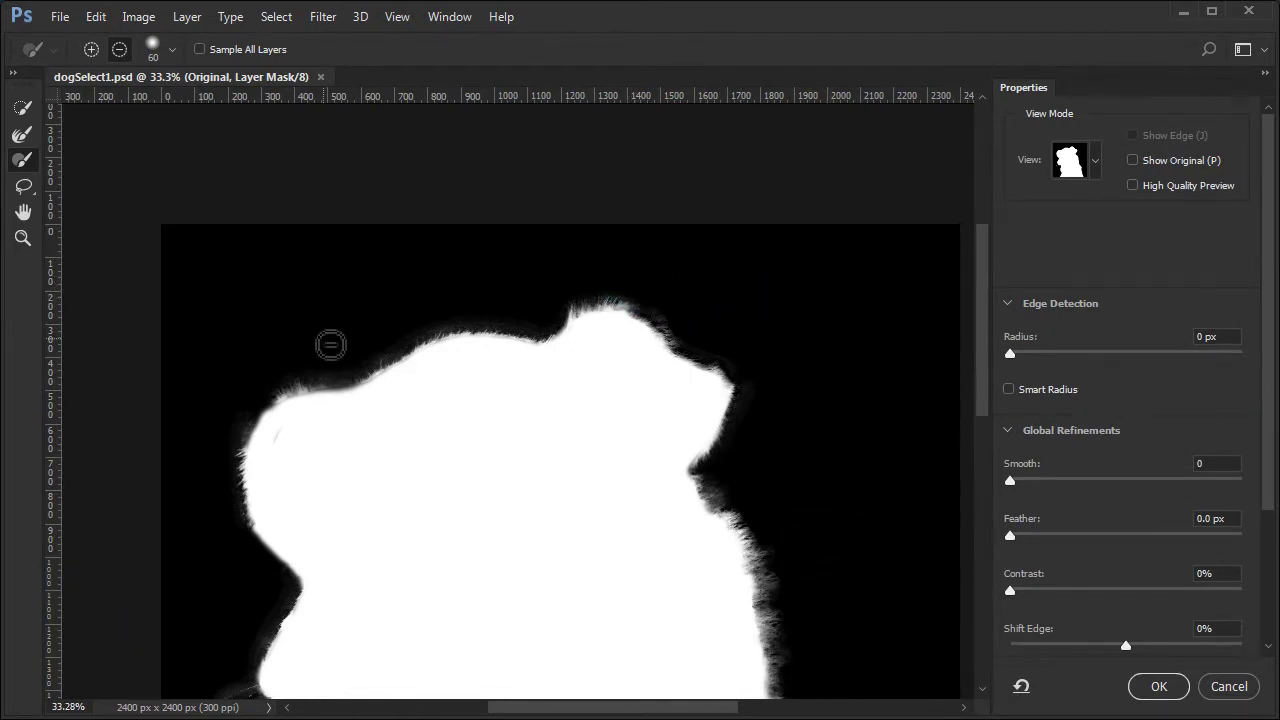
pyautogui.press('alt')
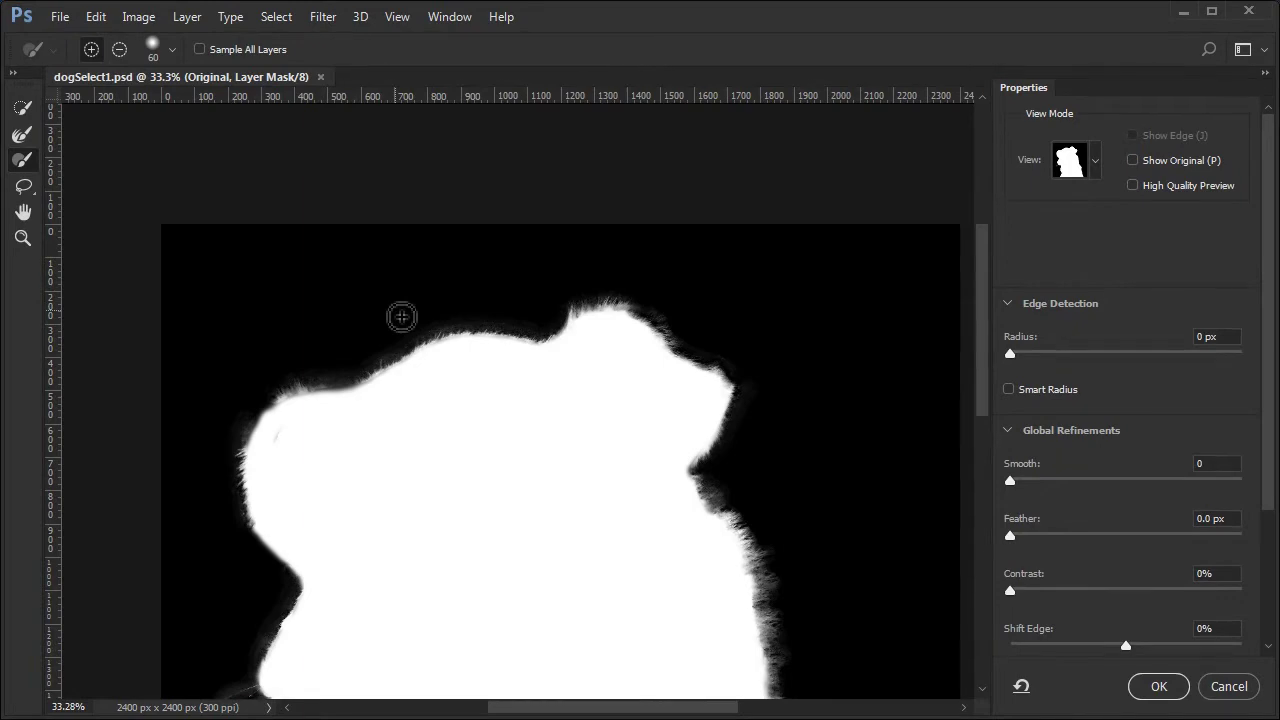
pyautogui.scroll(-4, 401, 317)
pyautogui.scroll(1, 848, 315)
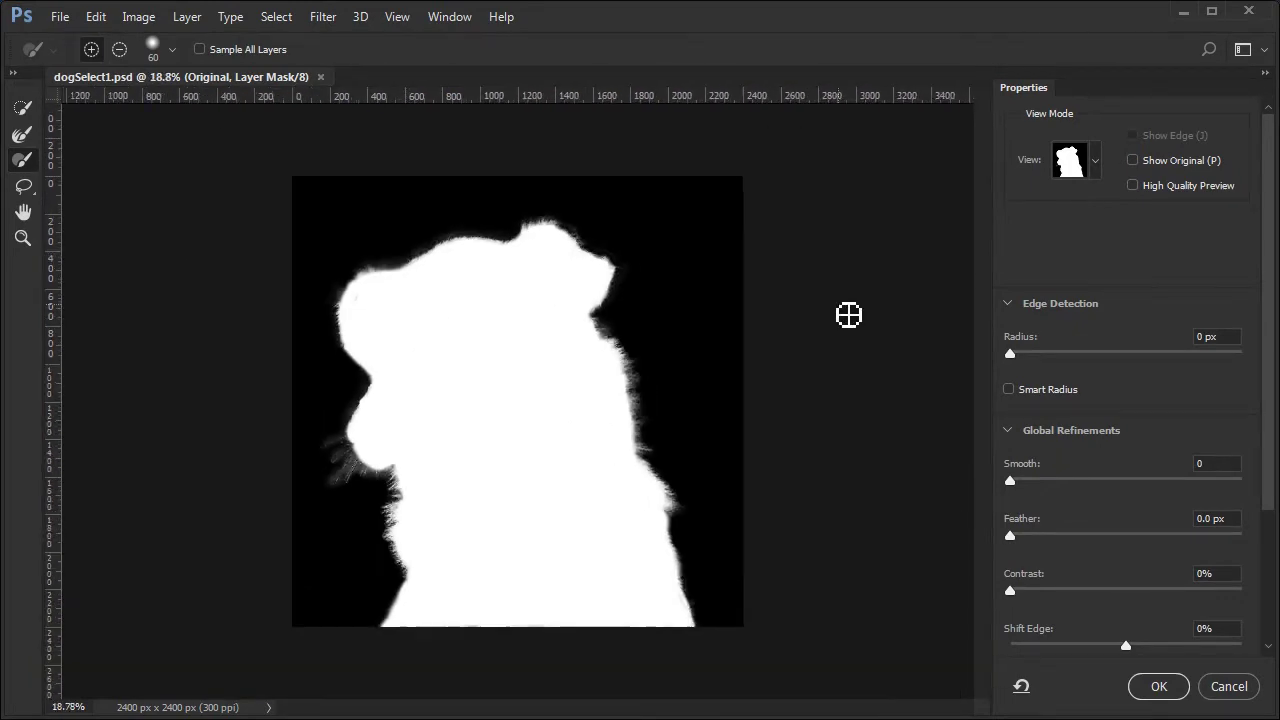
pyautogui.scroll(1, 848, 315)
pyautogui.press('y')
pyautogui.scroll(3, 300, 214)
# - Refine-brush away the fringe along the dog's back and ear in subtract mode
pyautogui.scroll(3, 537, 189)
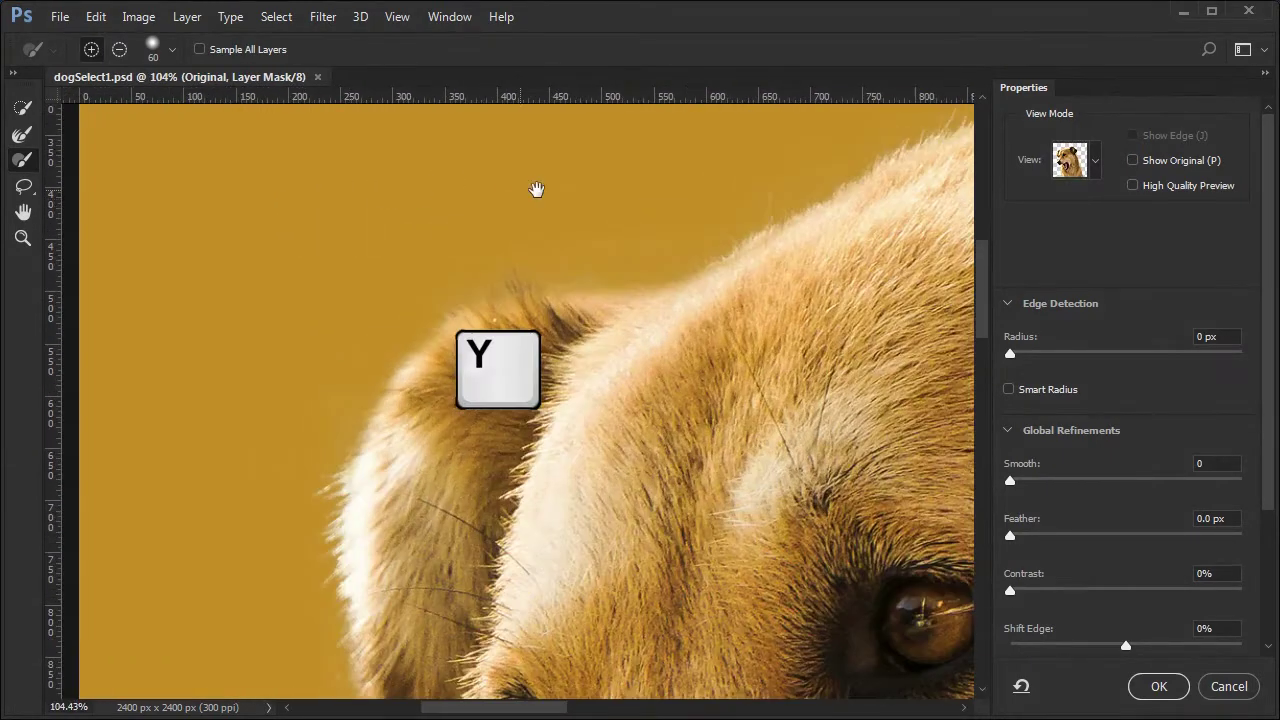
pyautogui.moveTo(537, 189); pyautogui.dragTo(471, 206)
pyautogui.moveTo(563, 204); pyautogui.dragTo(287, 240)
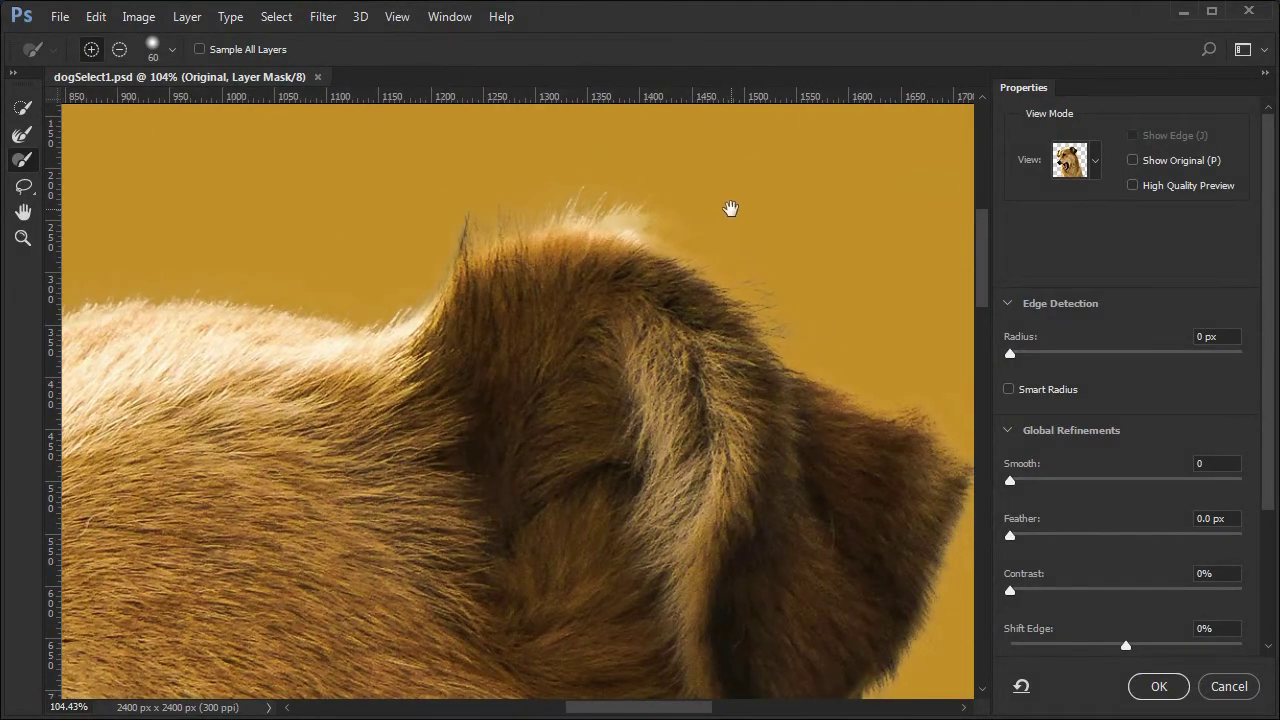
pyautogui.moveTo(750, 227); pyautogui.dragTo(752, 235)
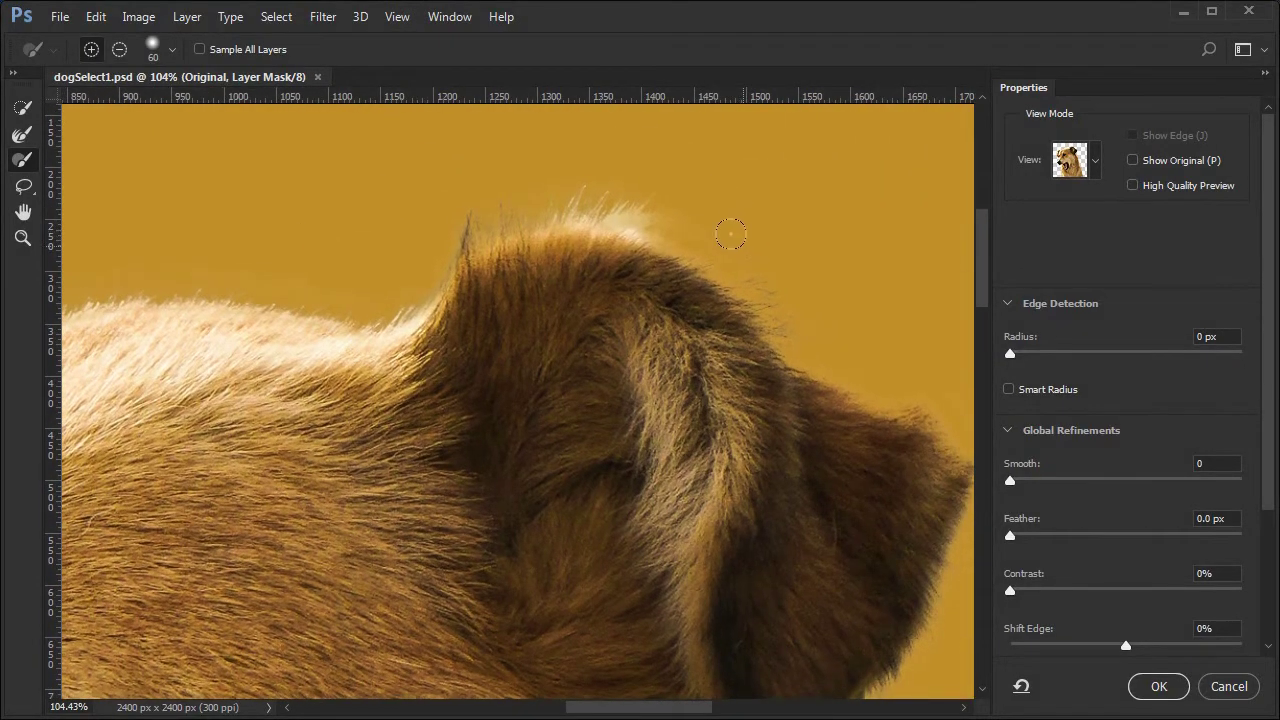
pyautogui.press('alt')
pyautogui.moveTo(852, 350); pyautogui.dragTo(750, 245)
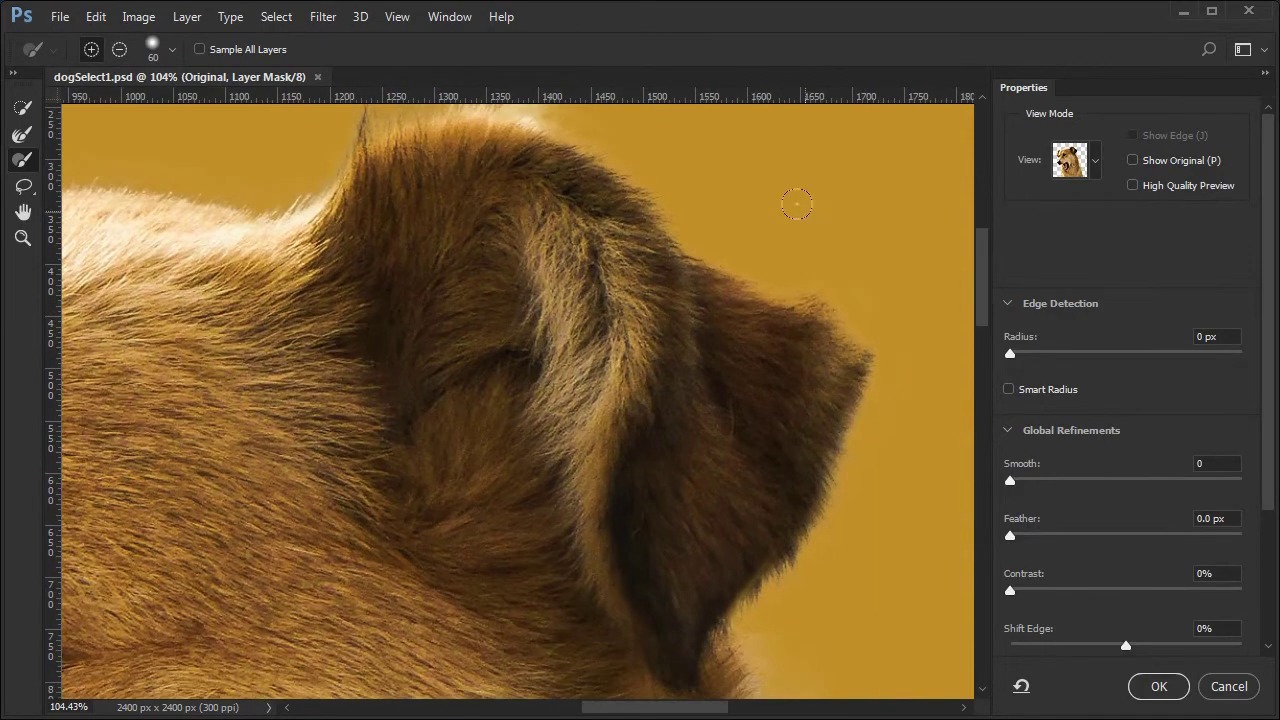
pyautogui.scroll(-3, 870, 311)
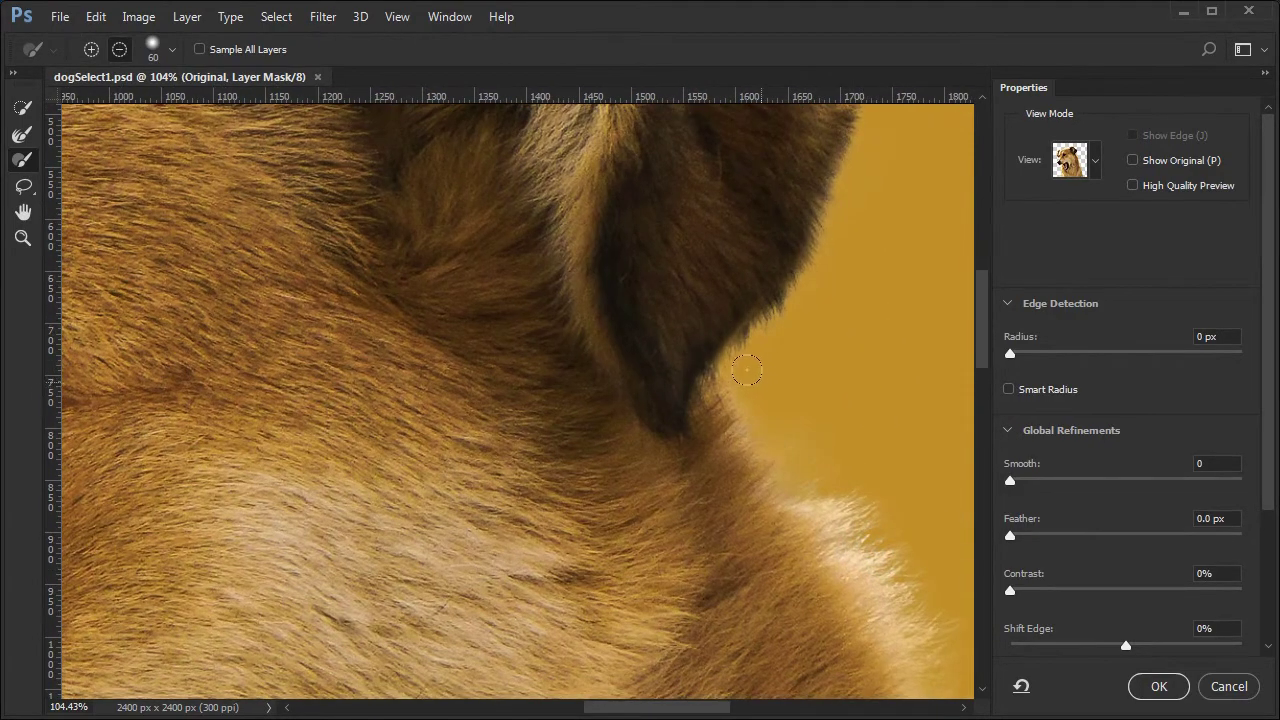
pyautogui.scroll(-5, 802, 450)
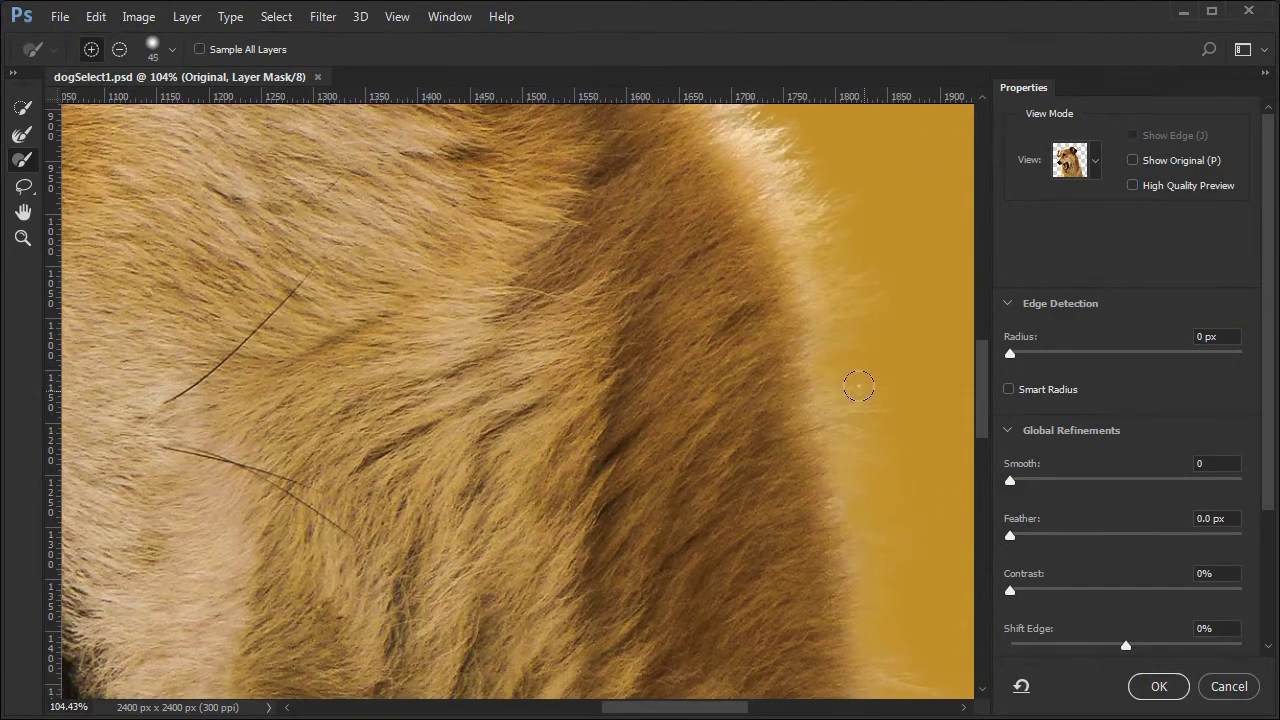
# - With a smaller subtracting brush, clean the fur edge beside the dog's nose
pyautogui.scroll(-5, 880, 350)
pyautogui.press('[')
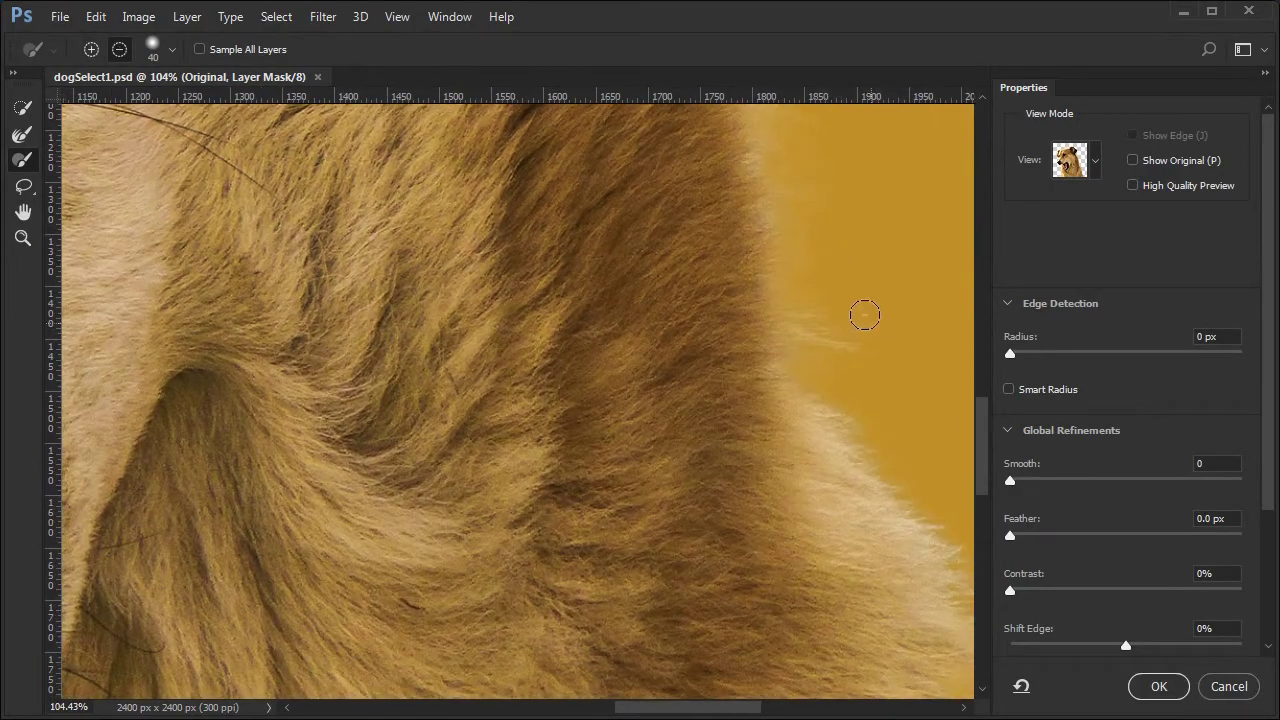
pyautogui.scroll(-5, 909, 405)
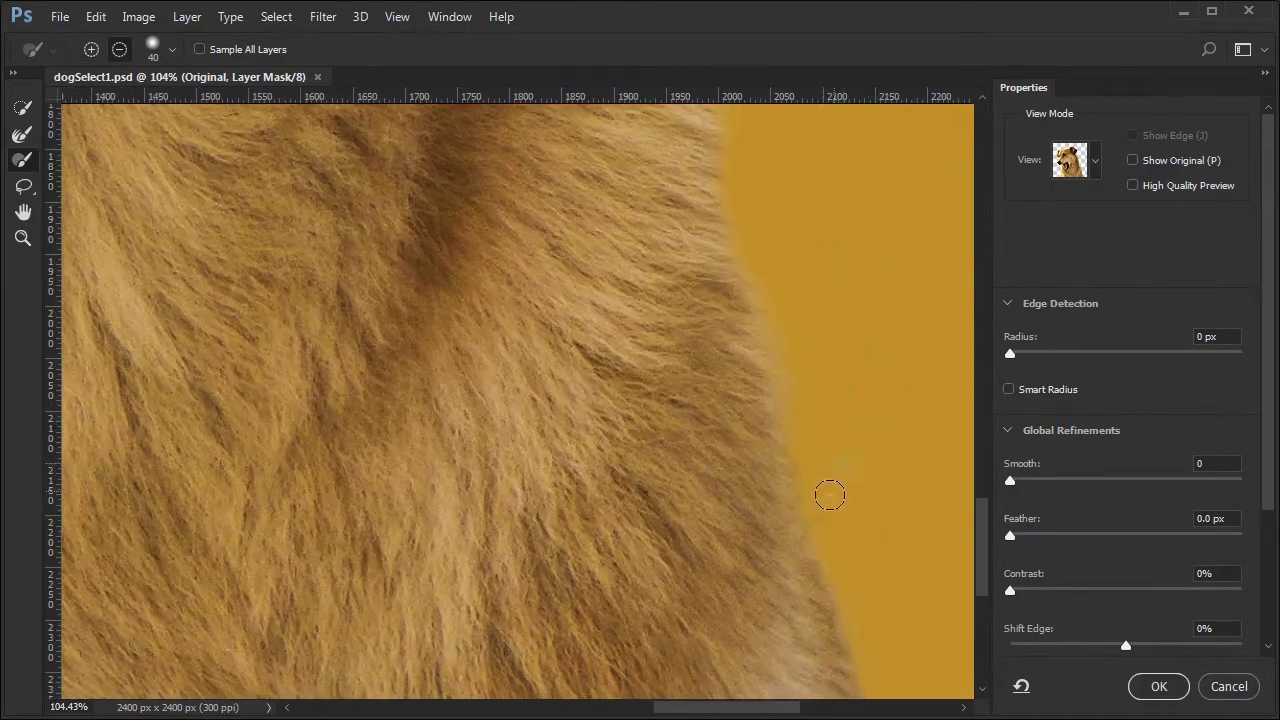
pyautogui.scroll(-5, 828, 517)
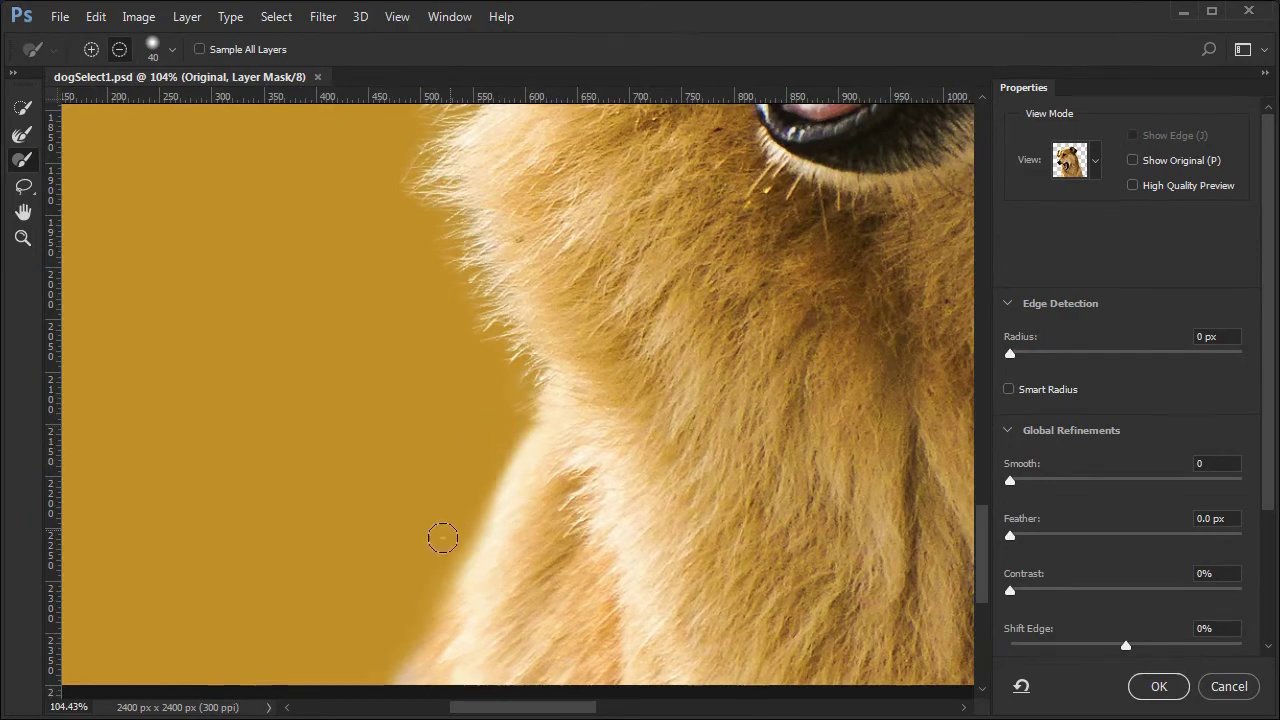
pyautogui.scroll(5, 296, 458)
pyautogui.moveTo(296, 458); pyautogui.dragTo(386, 668)
pyautogui.press('[')
pyautogui.press('[')
pyautogui.press('alt')
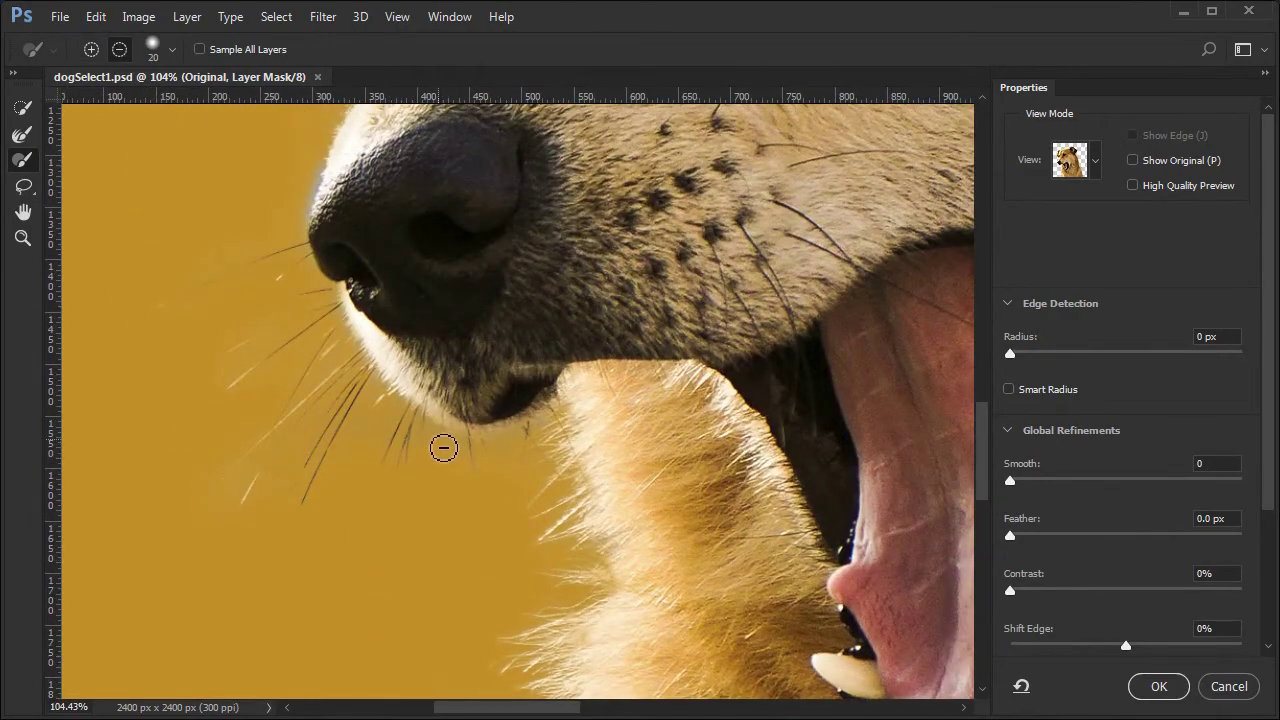
pyautogui.scroll(6, 414, 457)
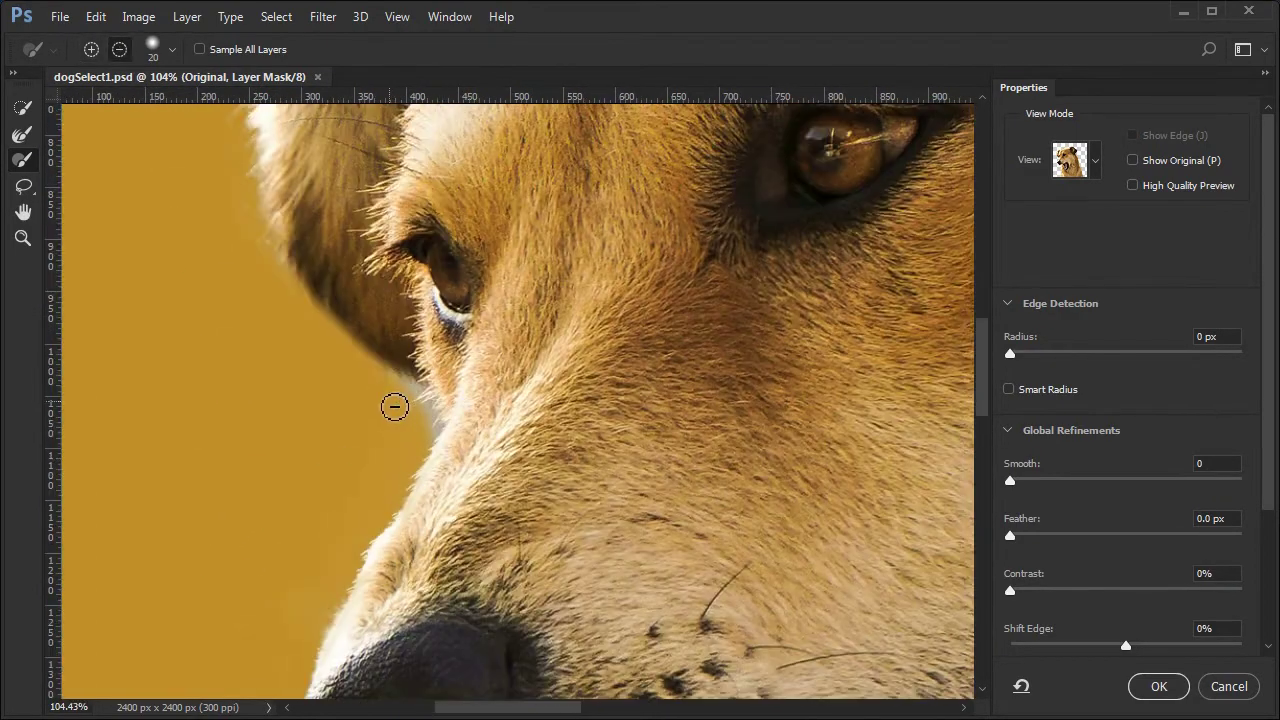
pyautogui.moveTo(374, 406)
pyautogui.mouseDown()
pyautogui.moveTo(397, 383)
pyautogui.moveTo(428, 421)
pyautogui.mouseUp()
# - Enlarge the refine brush to 45 and fit the whole image to review the edges
pyautogui.scroll(5, 330, 500)
pyautogui.hscroll(-1, 330, 500)
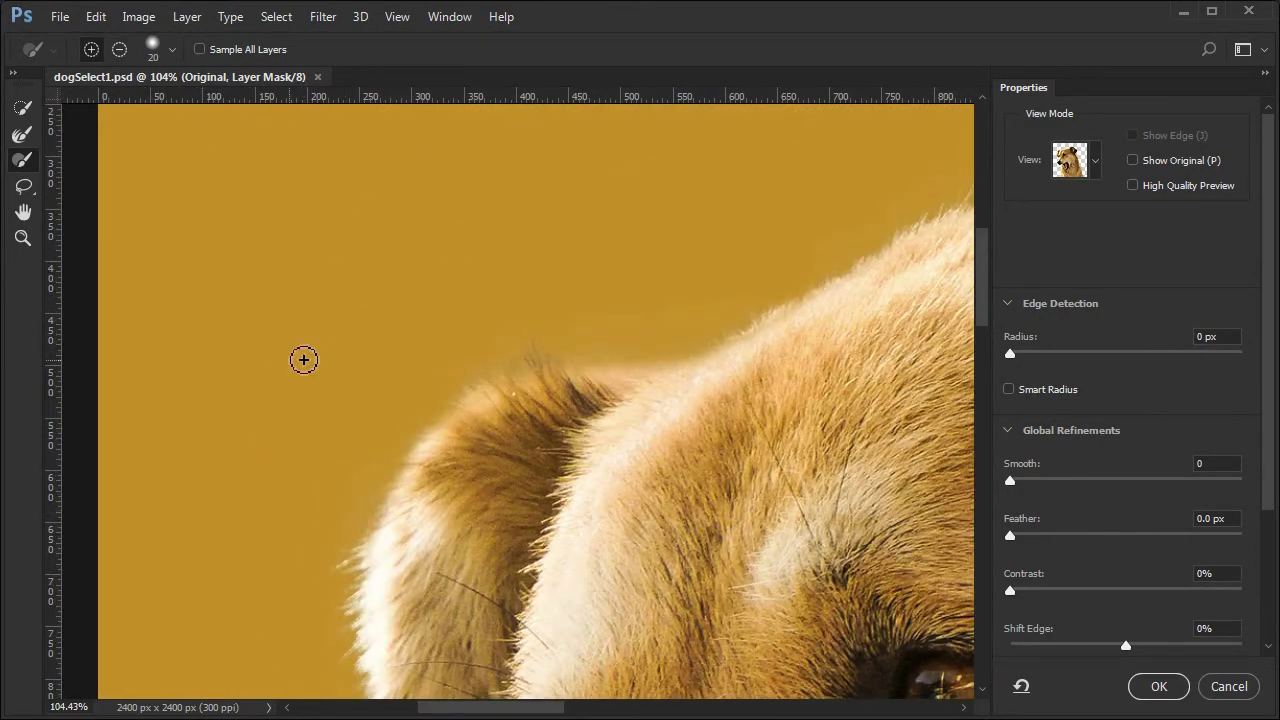
pyautogui.press(']')
pyautogui.press(']')
pyautogui.press(']')
pyautogui.press(']')
pyautogui.press(']')
pyautogui.hscroll(2, 429, 206)
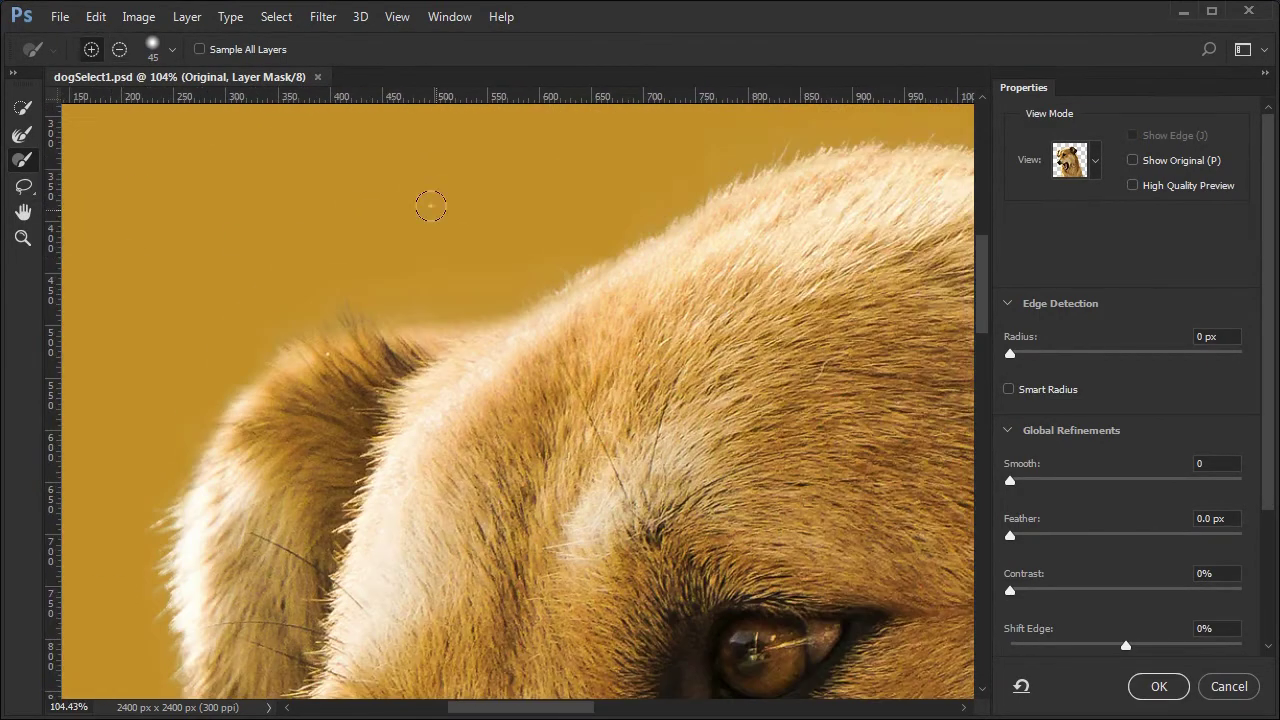
pyautogui.hscroll(3, 400, 240)
pyautogui.hotkey('ctrl', '0')
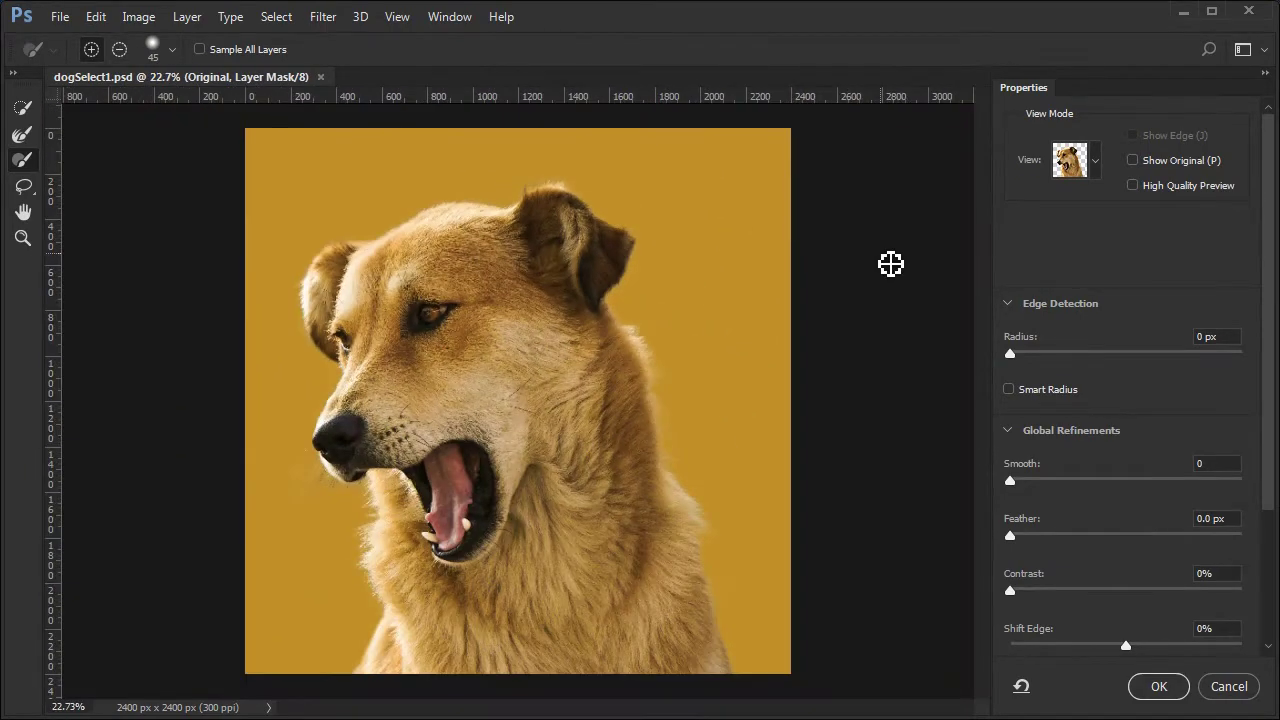
pyautogui.scroll(2, 720, 406)
pyautogui.scroll(-4, 910, 300)
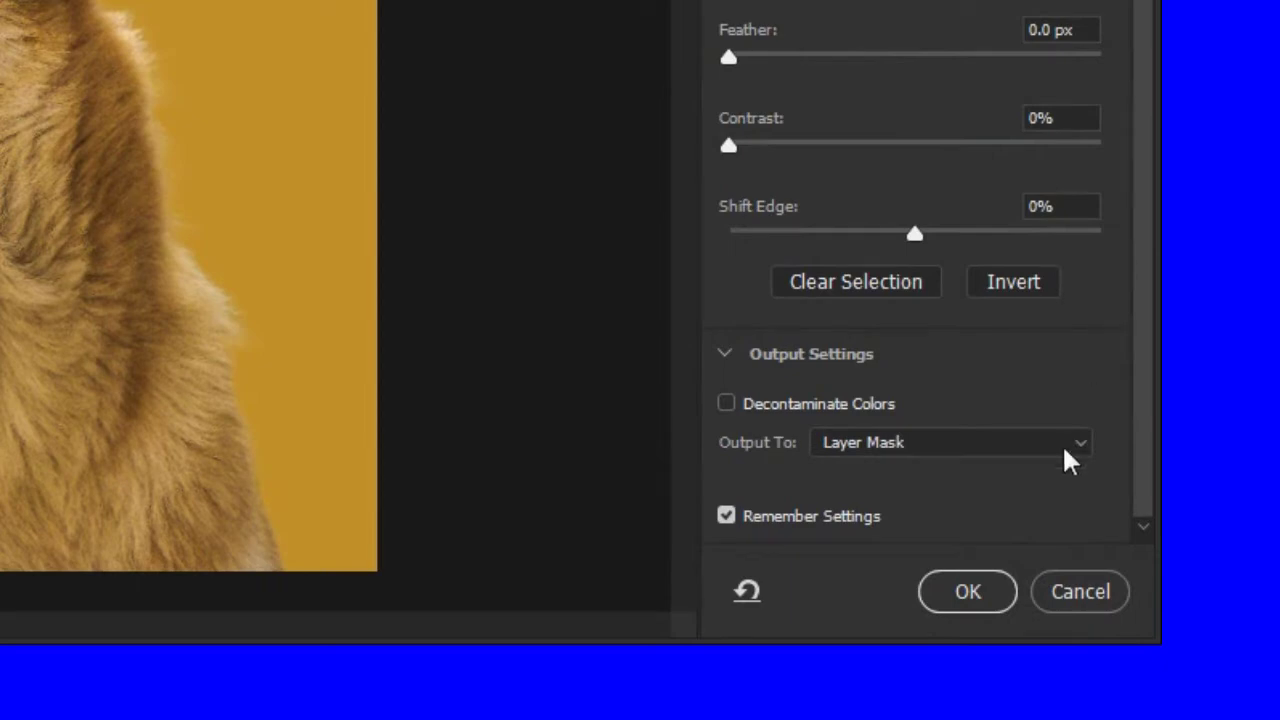
# - Output the refined edges as a layer mask and close the Properties tab group
pyautogui.click(955, 592)
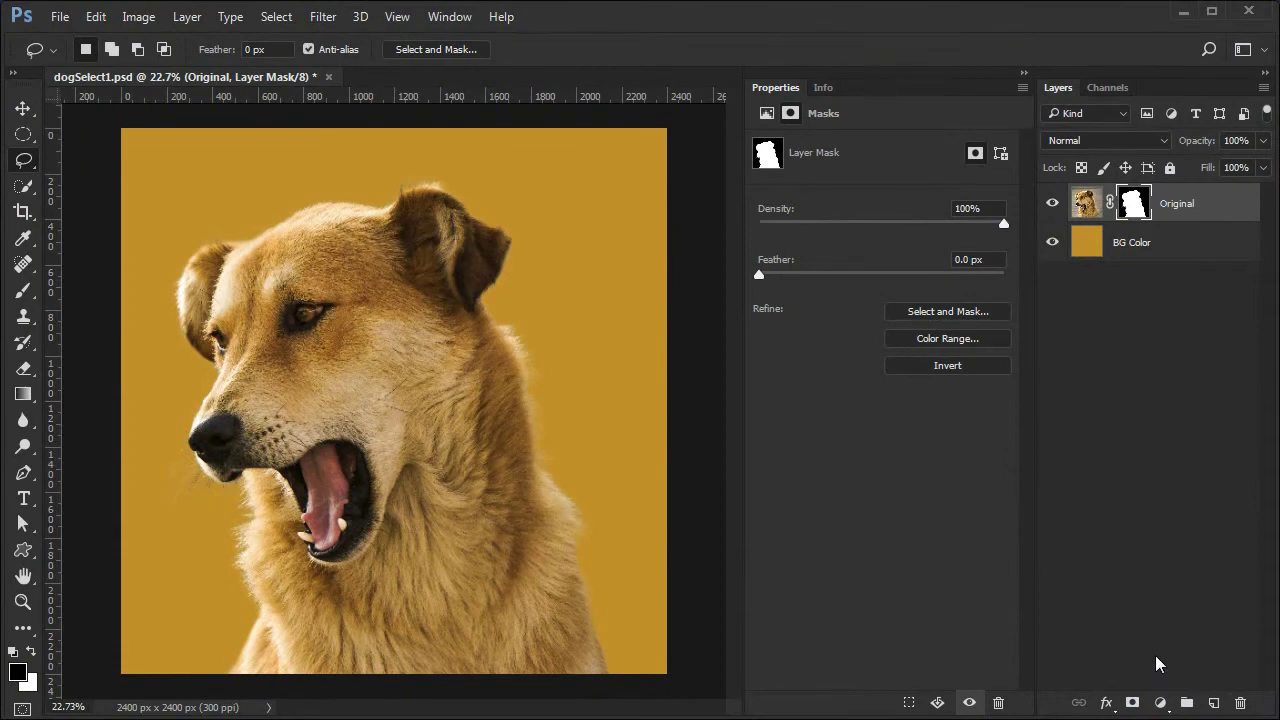
pyautogui.click(1022, 90)
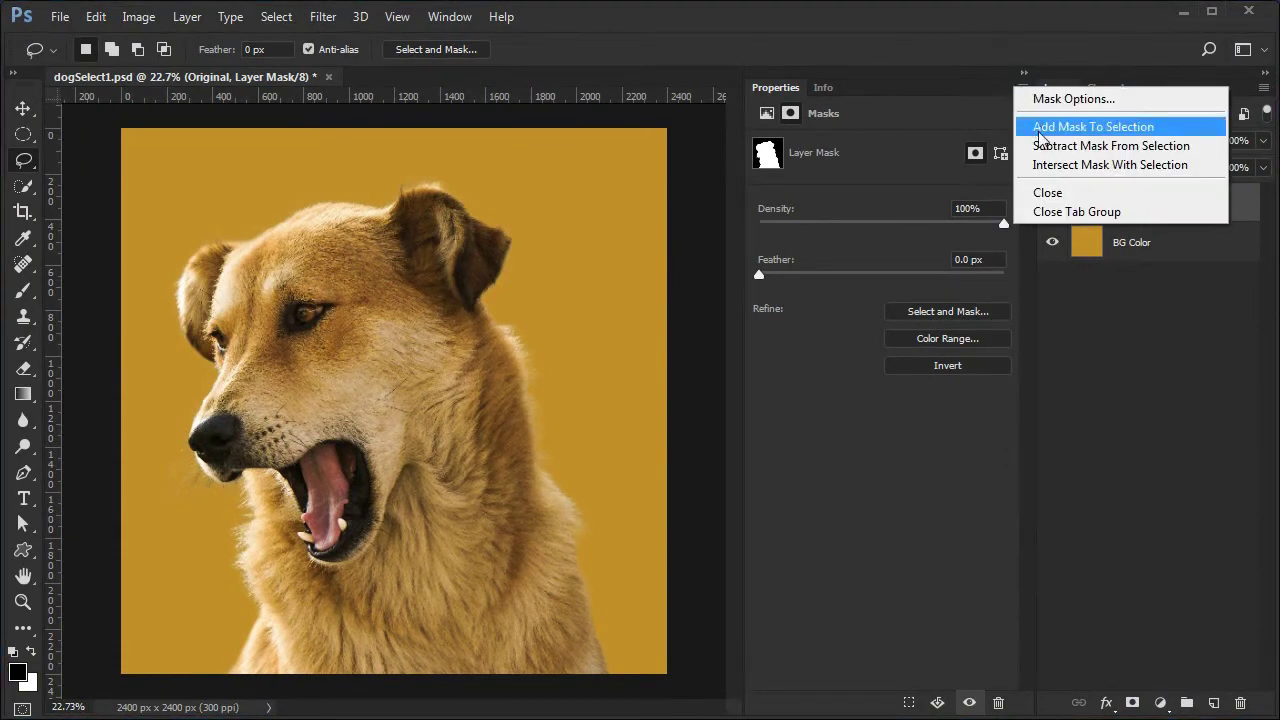
pyautogui.click(1073, 212)
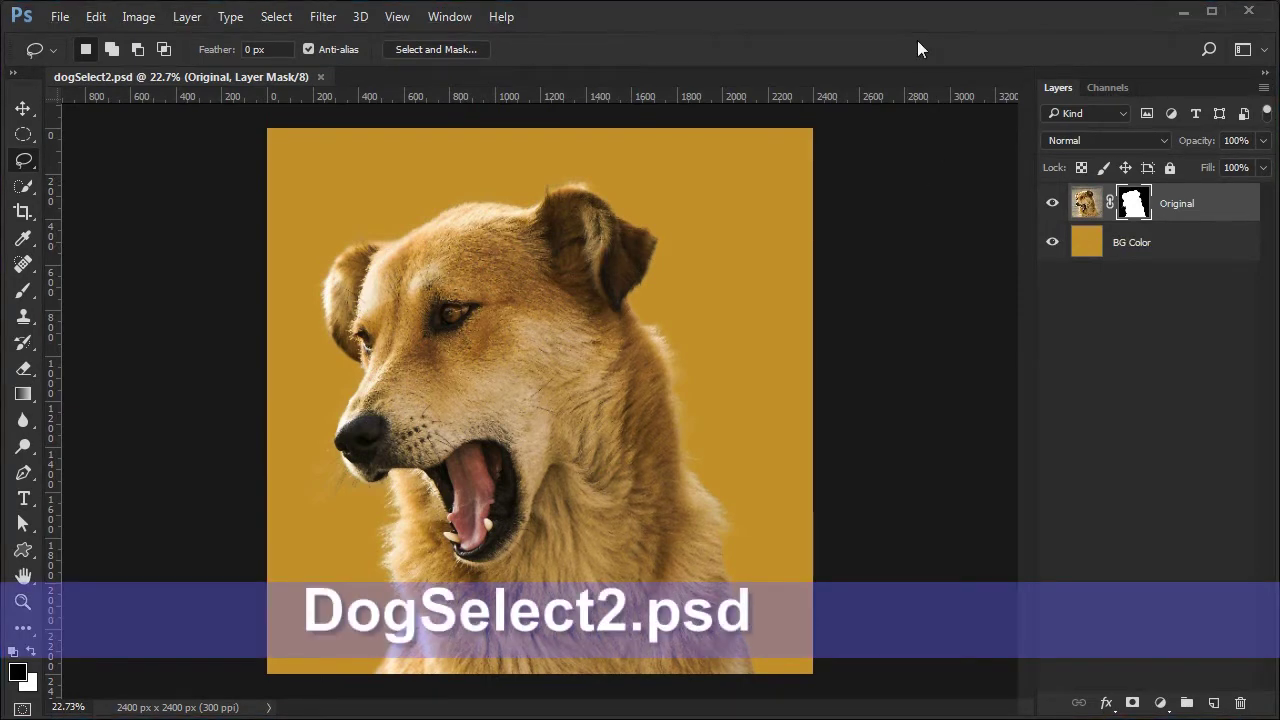
# - Rename the Original photo layer to Dog
pyautogui.press('b')
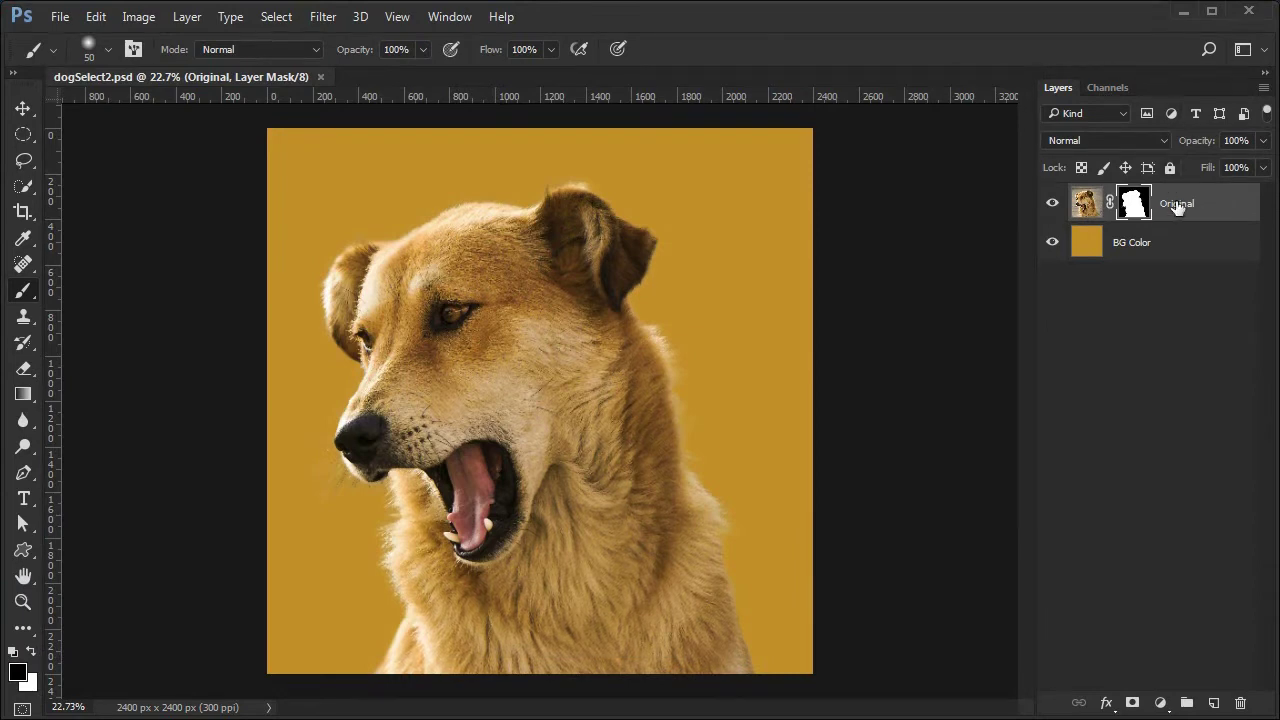
pyautogui.doubleClick(1177, 204)
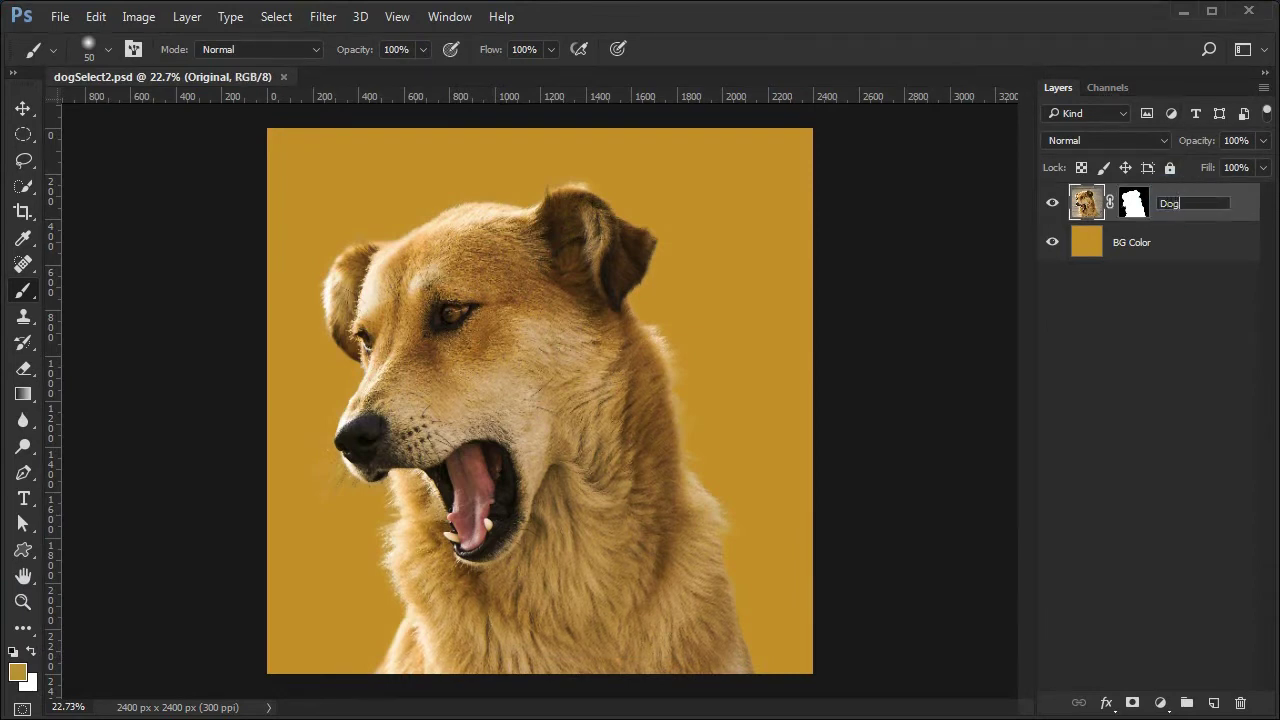
pyautogui.press('Return')
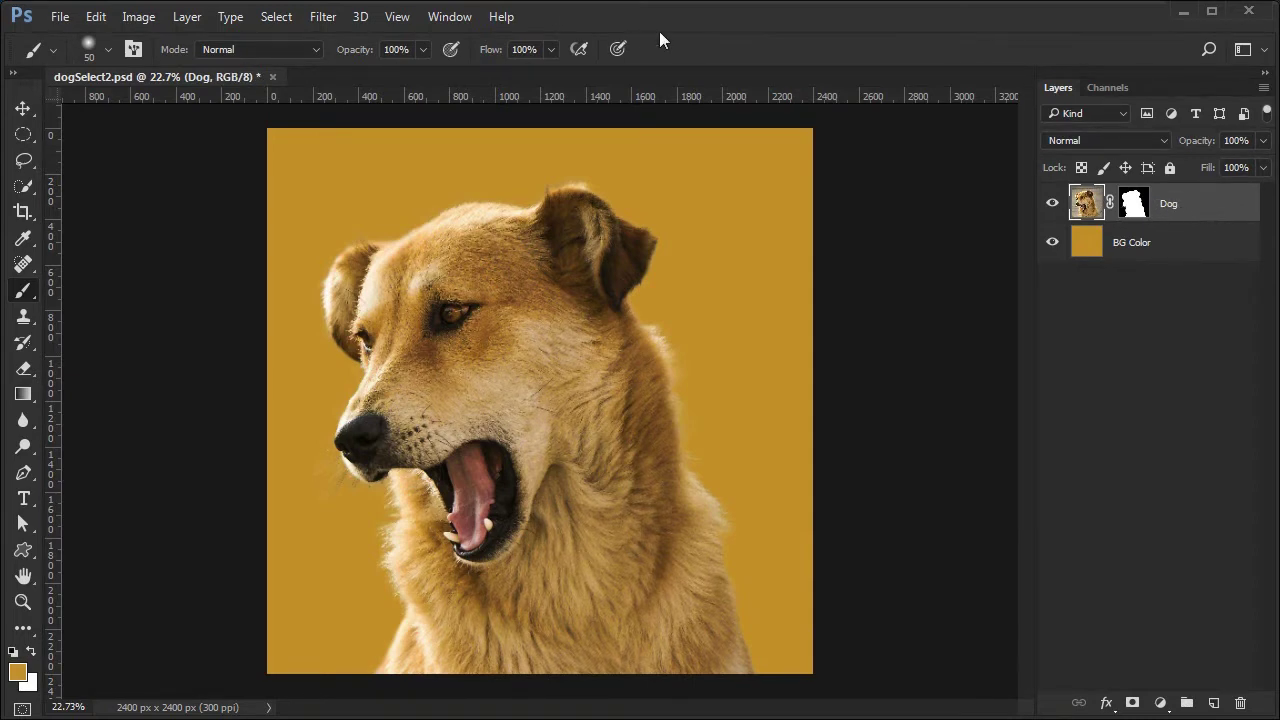
pyautogui.click(1178, 246)
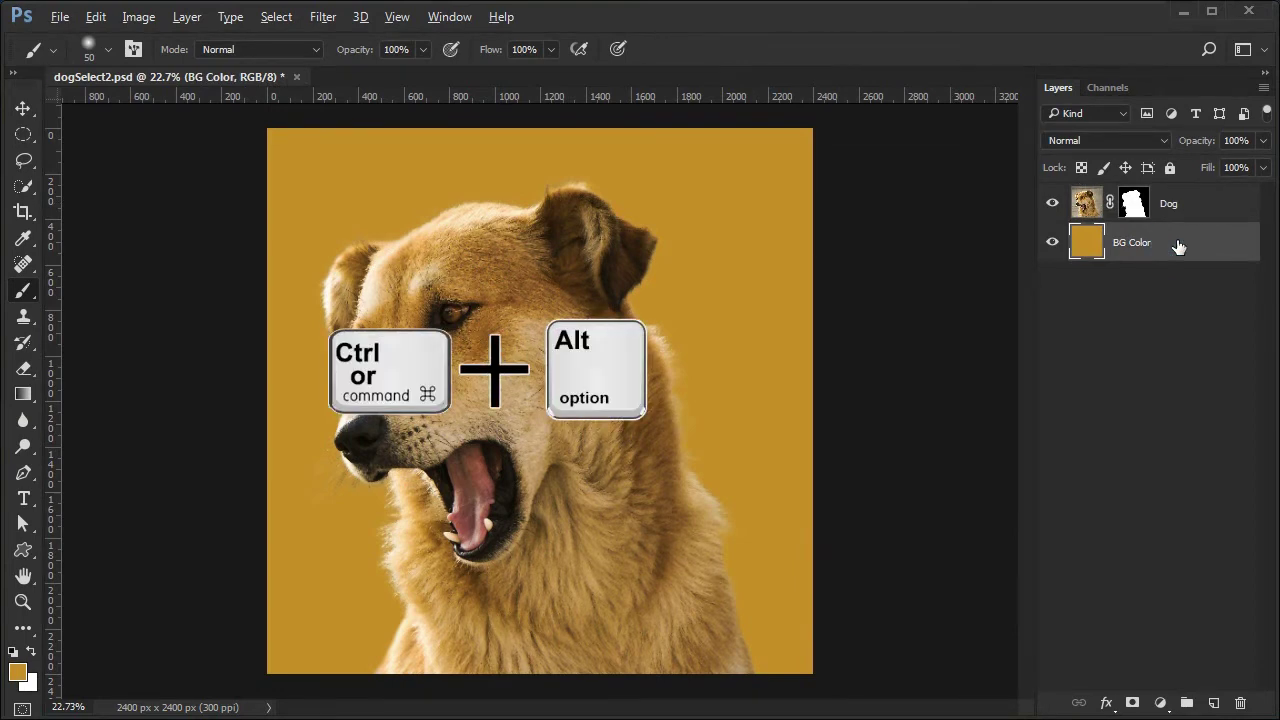
# - Create a white layer named 'matting' below BG Color
pyautogui.keyDown('ctrl'); pyautogui.keyDown('alt'); pyautogui.click(1214, 704); pyautogui.keyUp('alt'); pyautogui.keyUp('ctrl')
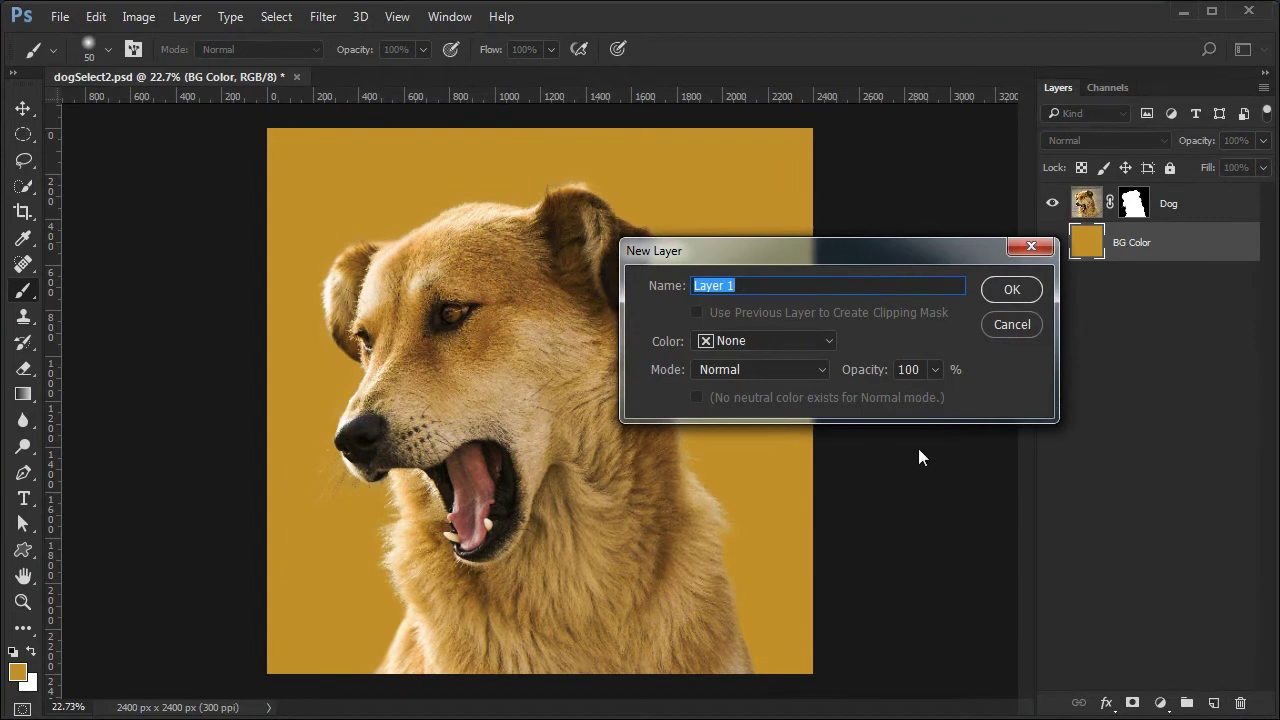
pyautogui.write('matting')
pyautogui.click(1013, 289)
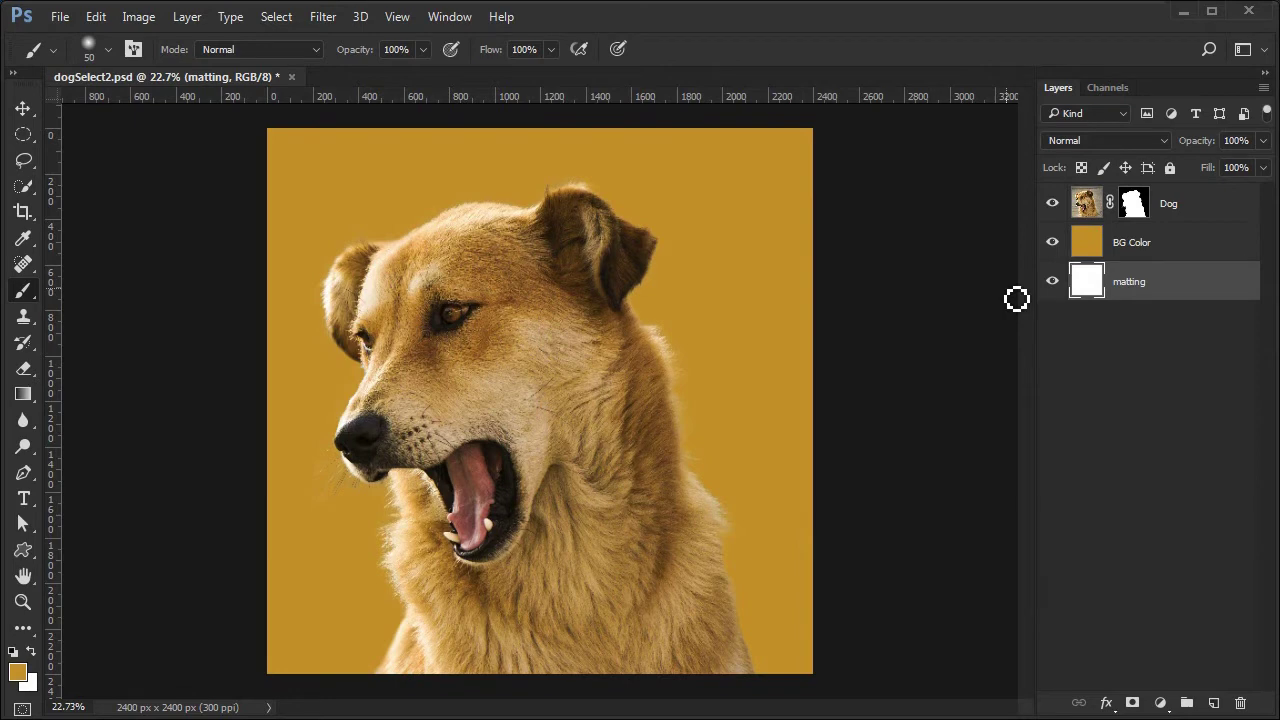
# - Scale the BG Color layer from its centre to 88.46% and commit the transform
pyautogui.click(1190, 243)
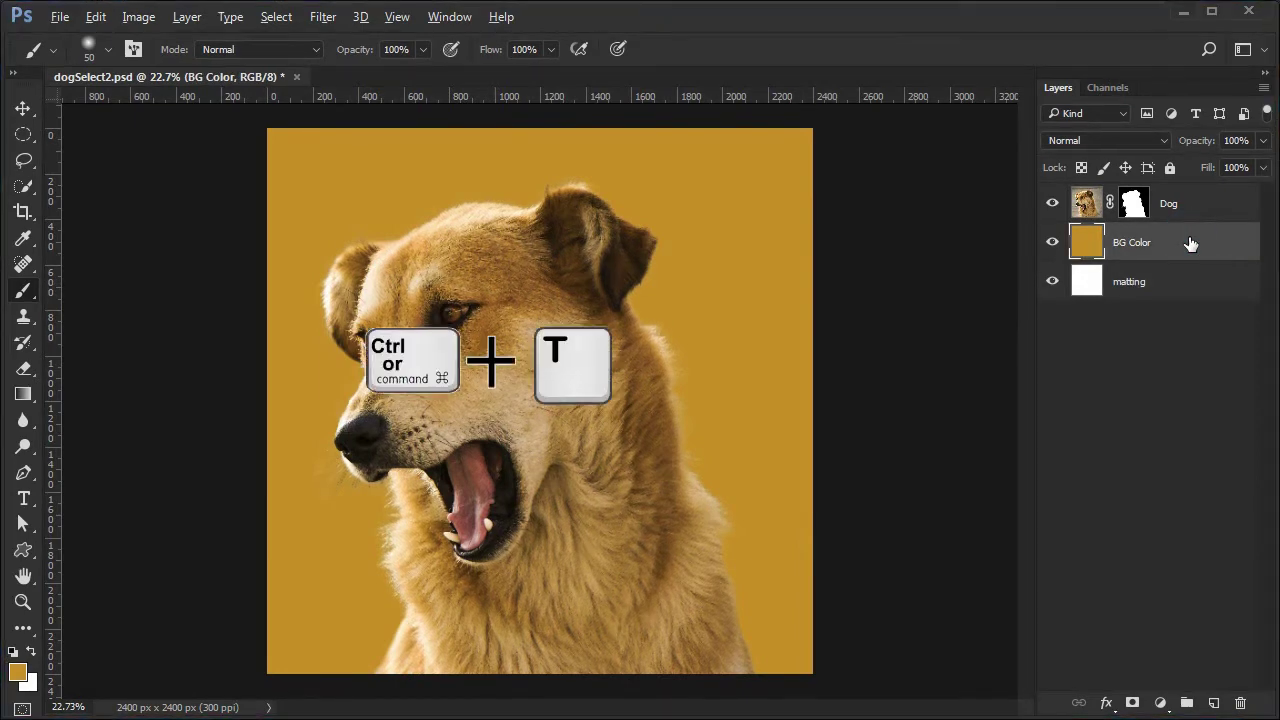
pyautogui.hotkey('ctrl', 't')
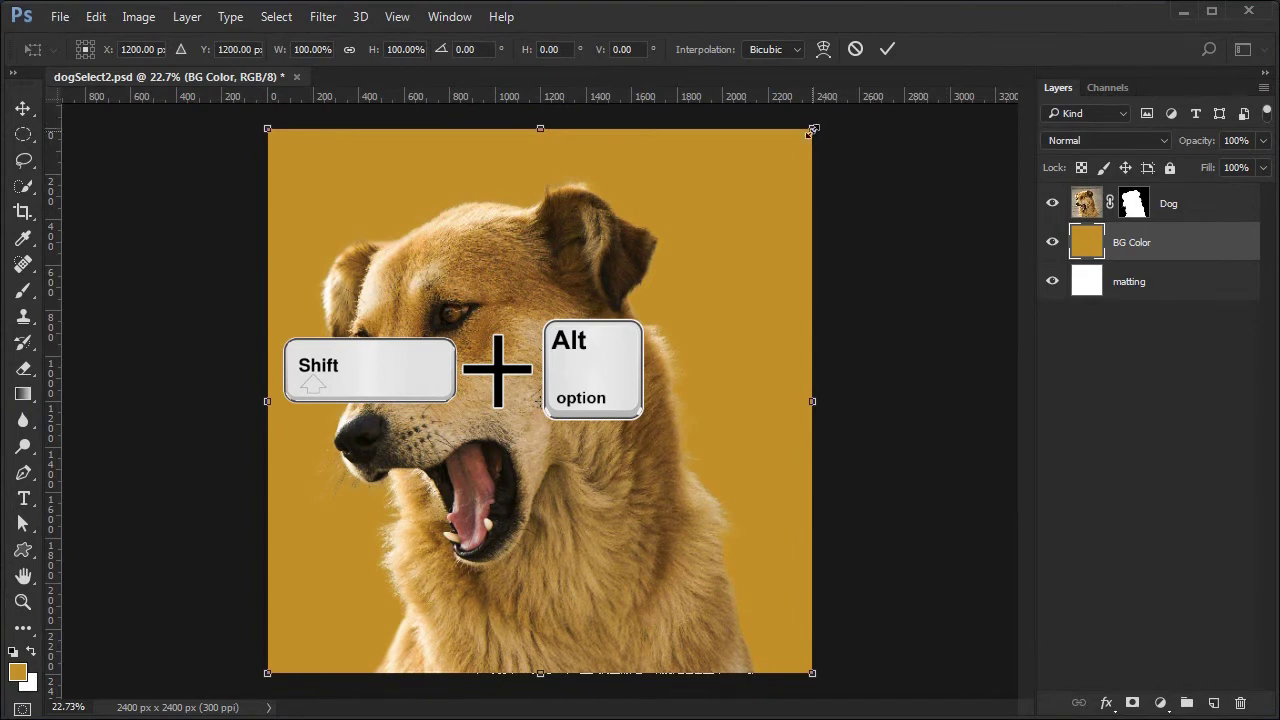
pyautogui.moveTo(813, 130); pyautogui.dragTo(787, 167)
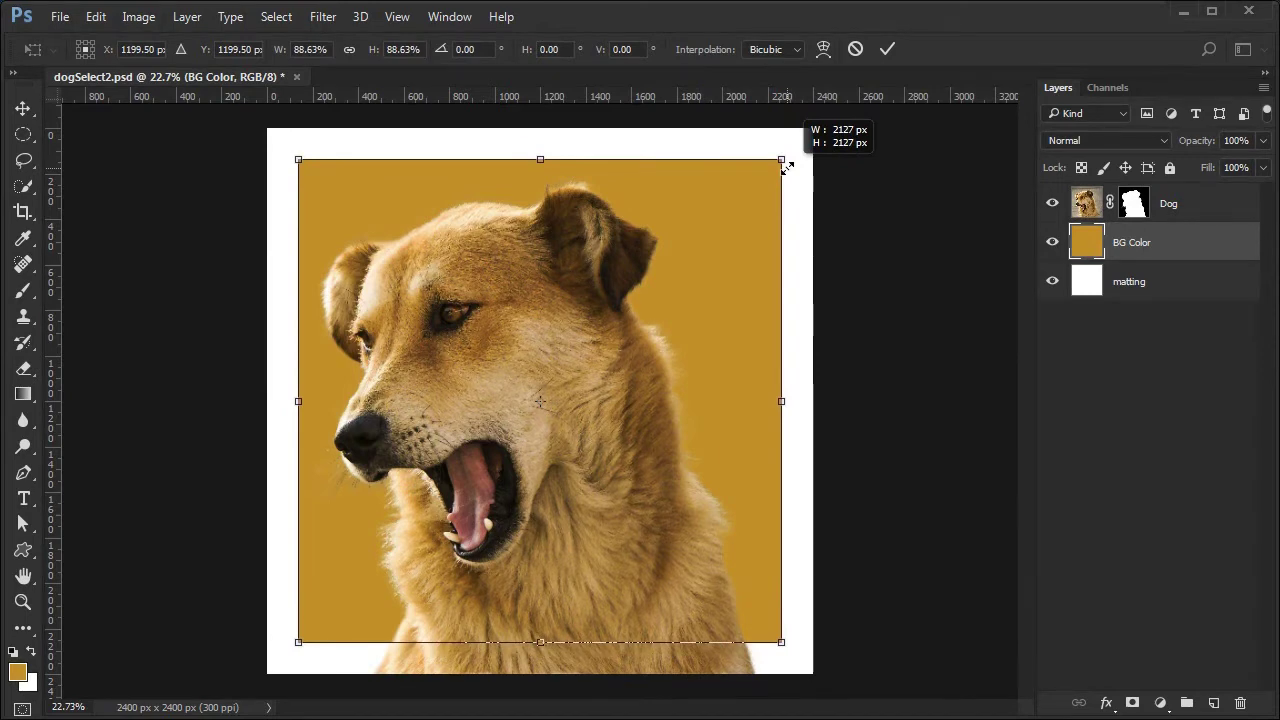
pyautogui.moveTo(787, 167); pyautogui.dragTo(786, 168)
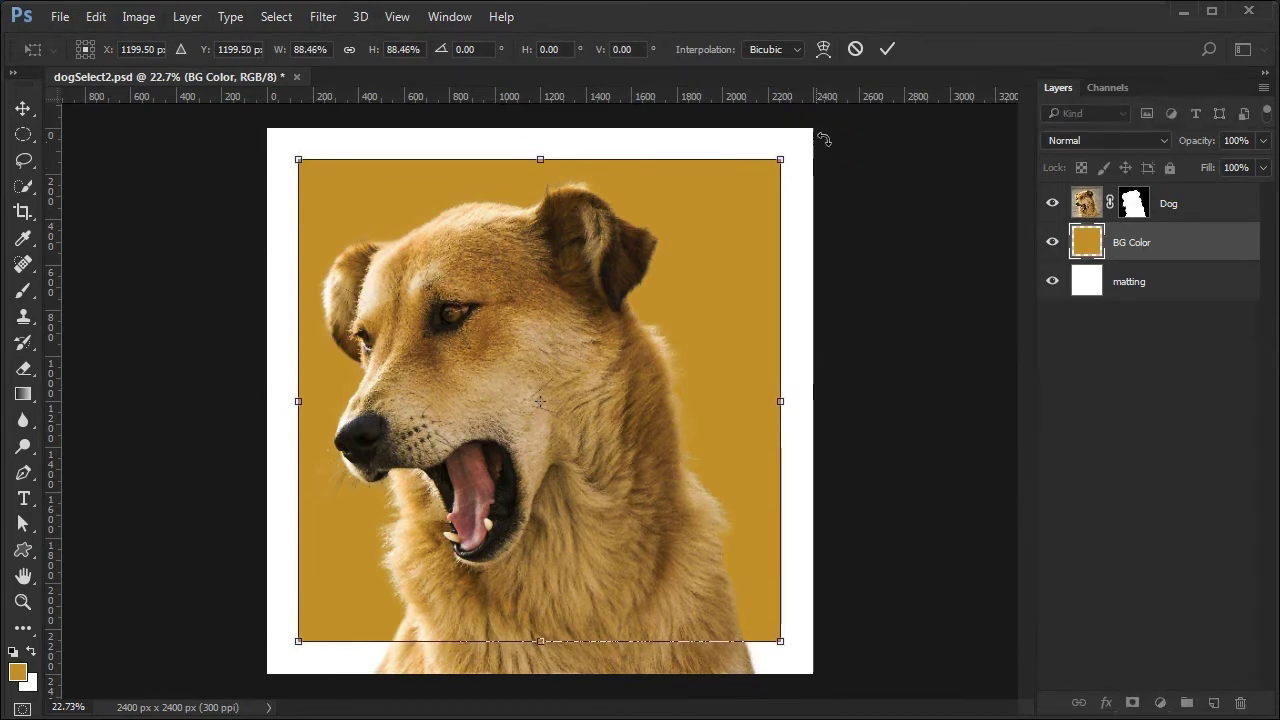
pyautogui.click(888, 51)
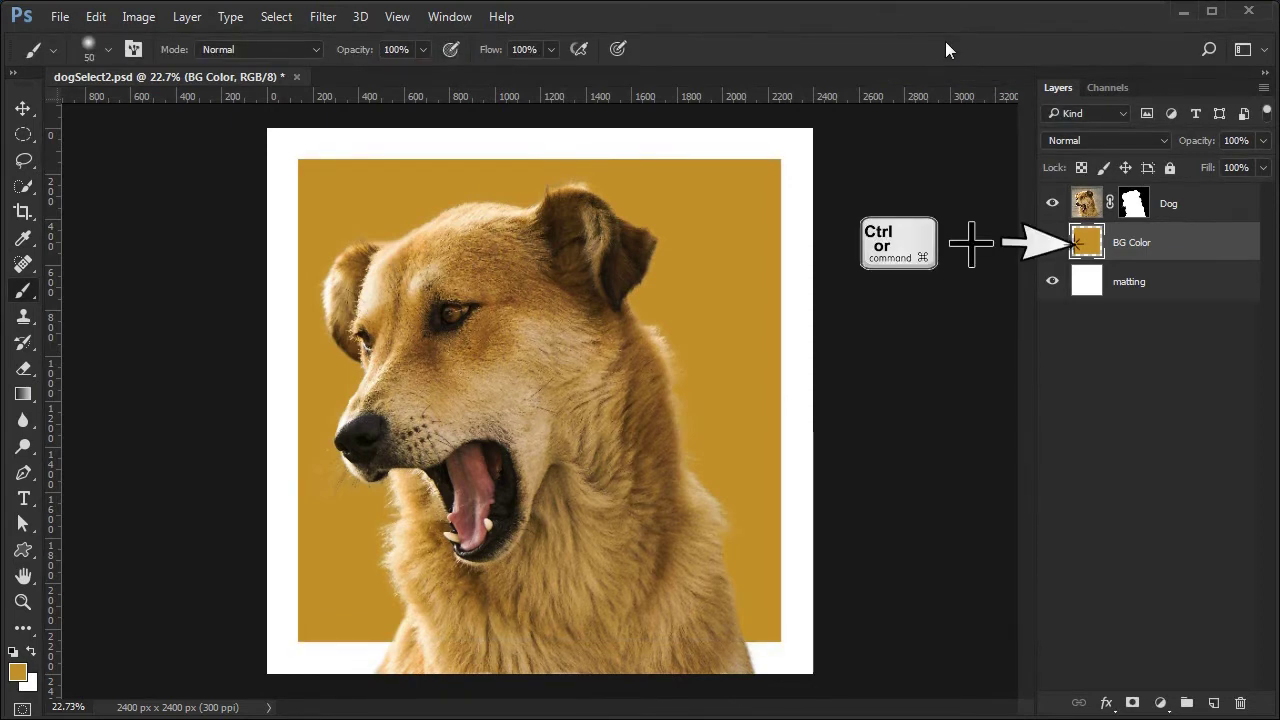
pyautogui.keyDown('ctrl'); pyautogui.click(1085, 242); pyautogui.keyUp('ctrl')
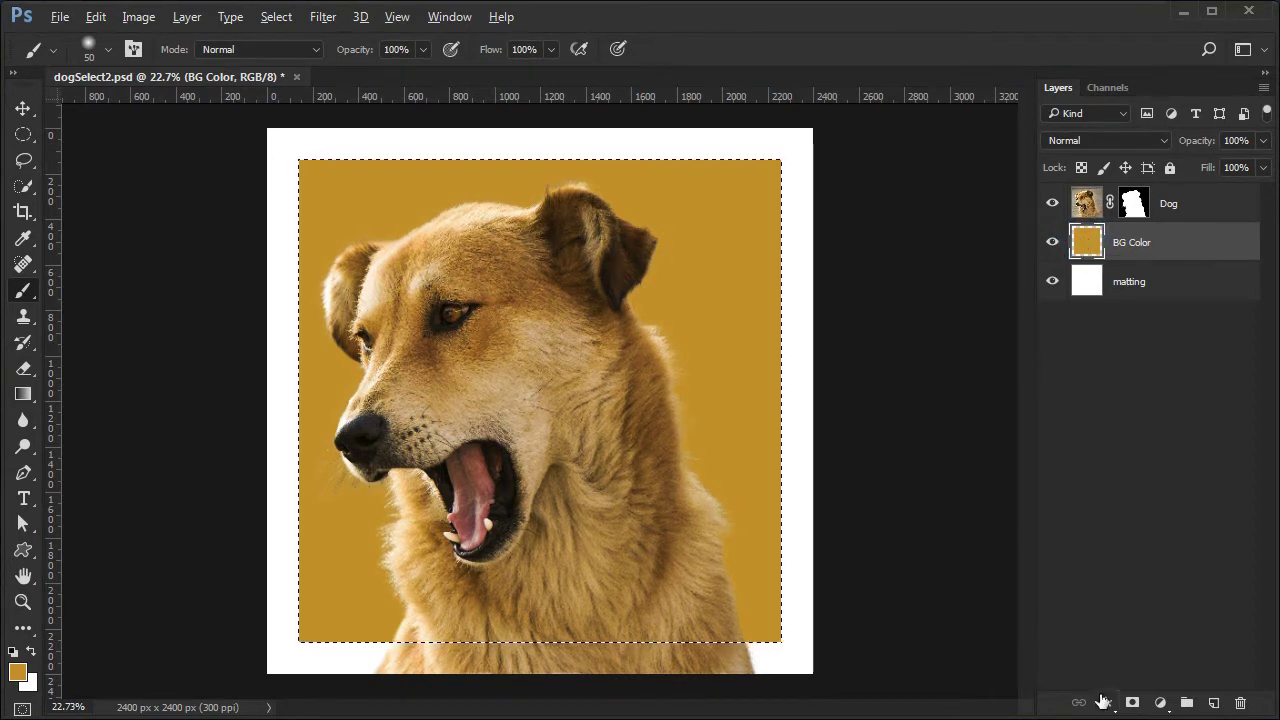
# - Add an 18 px black inside Stroke effect to BG Color, then deselect
pyautogui.click(1106, 703)
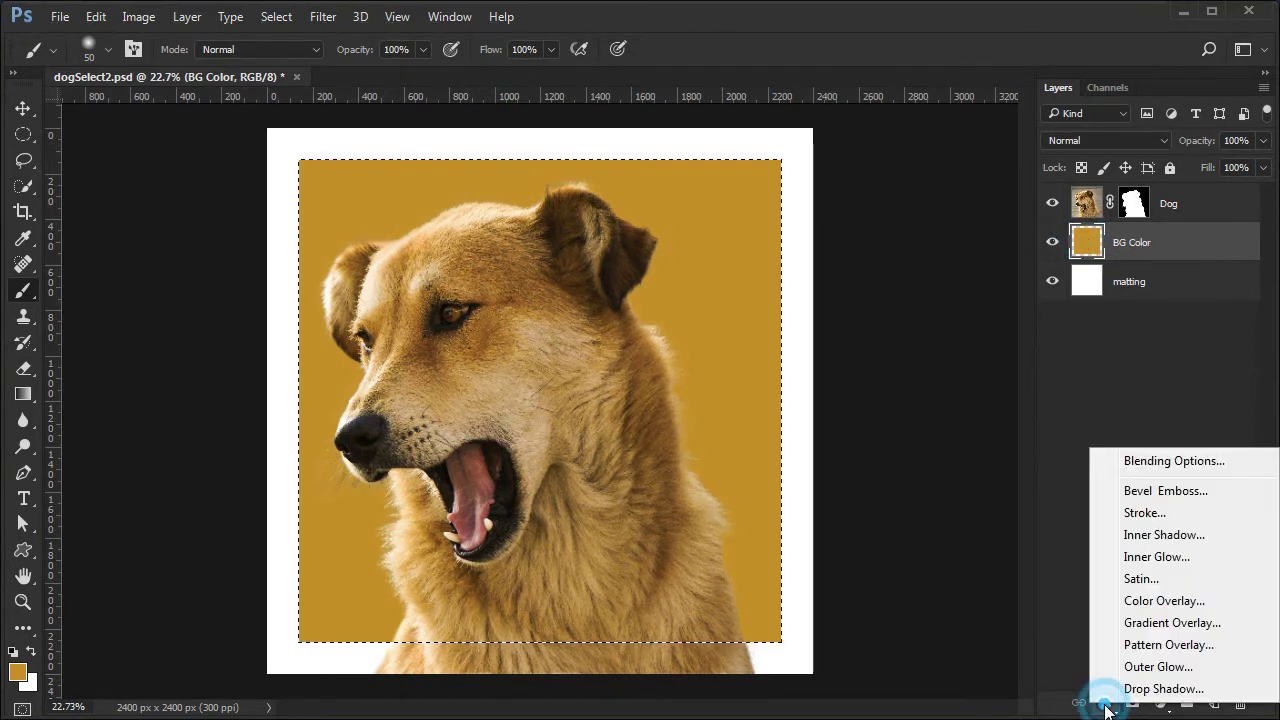
pyautogui.click(1145, 513)
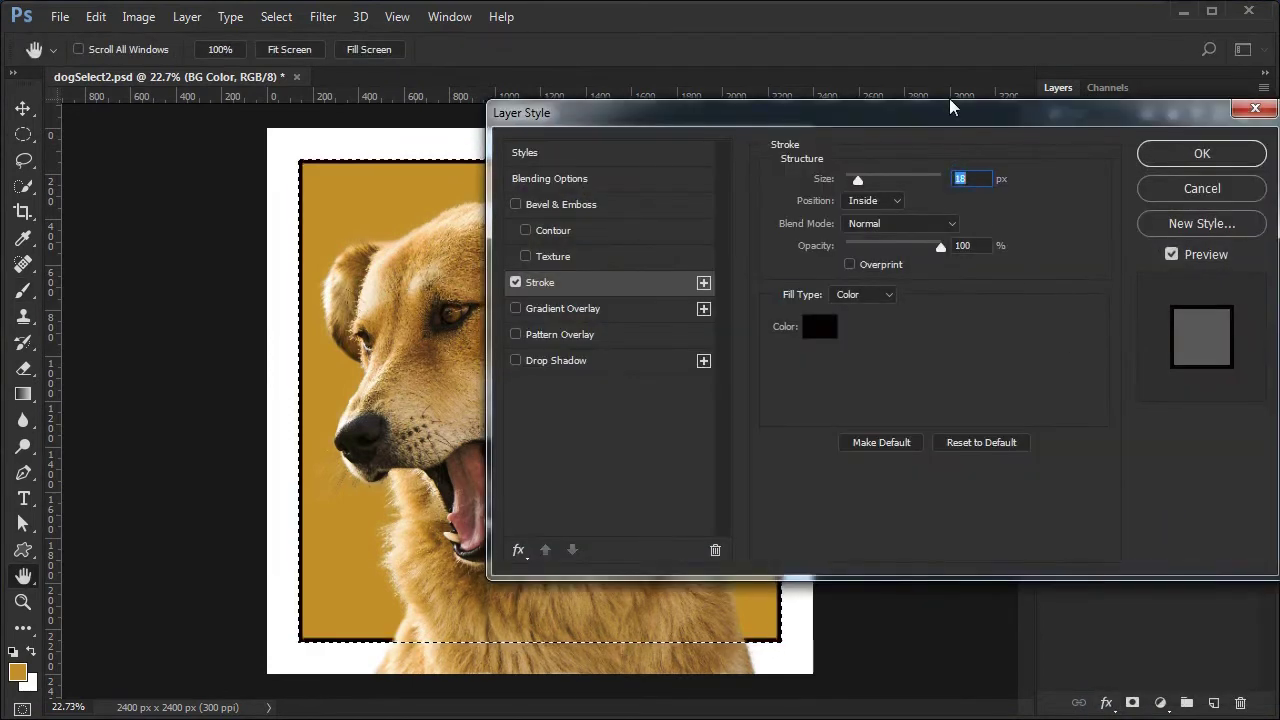
pyautogui.moveTo(941, 112); pyautogui.dragTo(1142, 208)
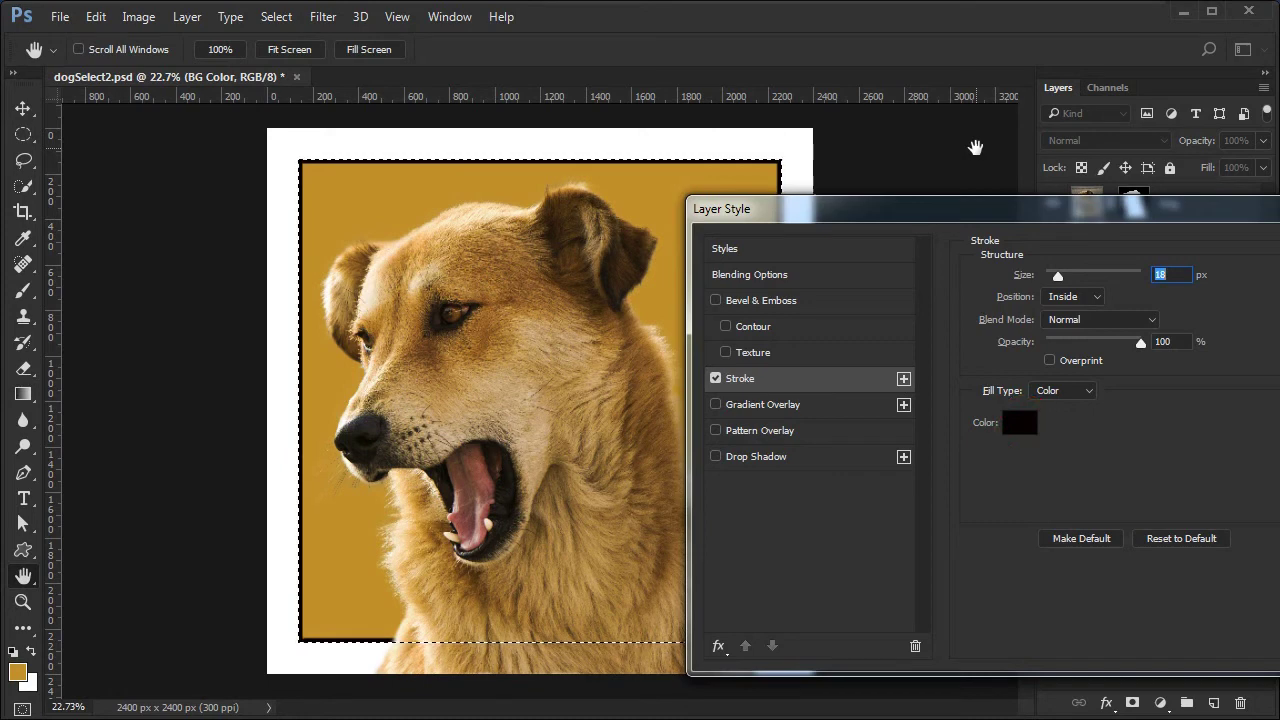
pyautogui.moveTo(1047, 204); pyautogui.dragTo(783, 203)
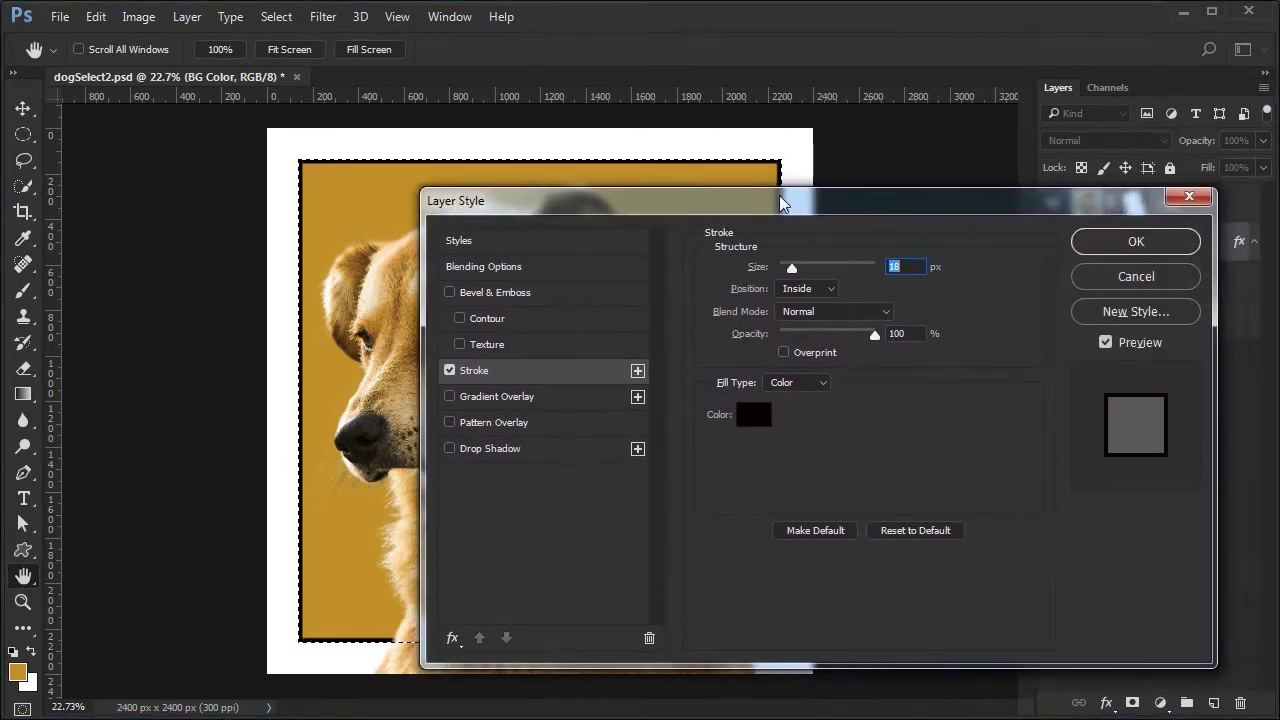
pyautogui.click(1137, 247)
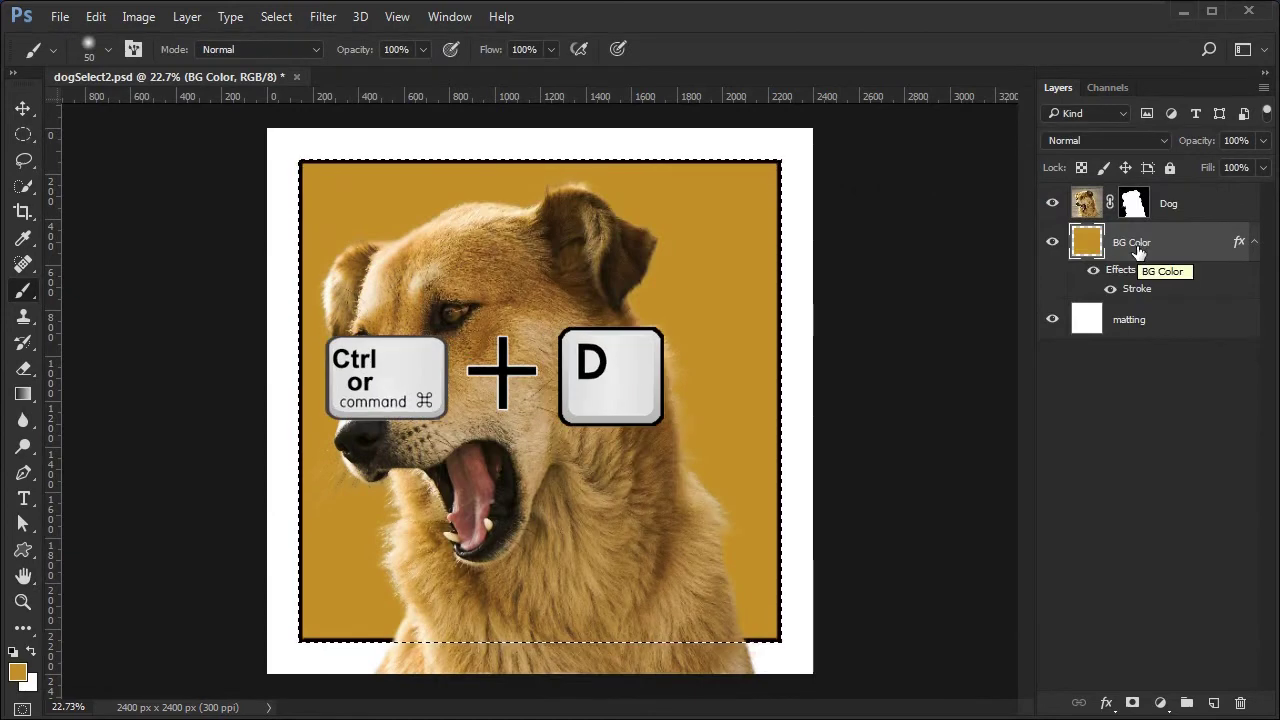
pyautogui.hotkey('ctrl', 'd')
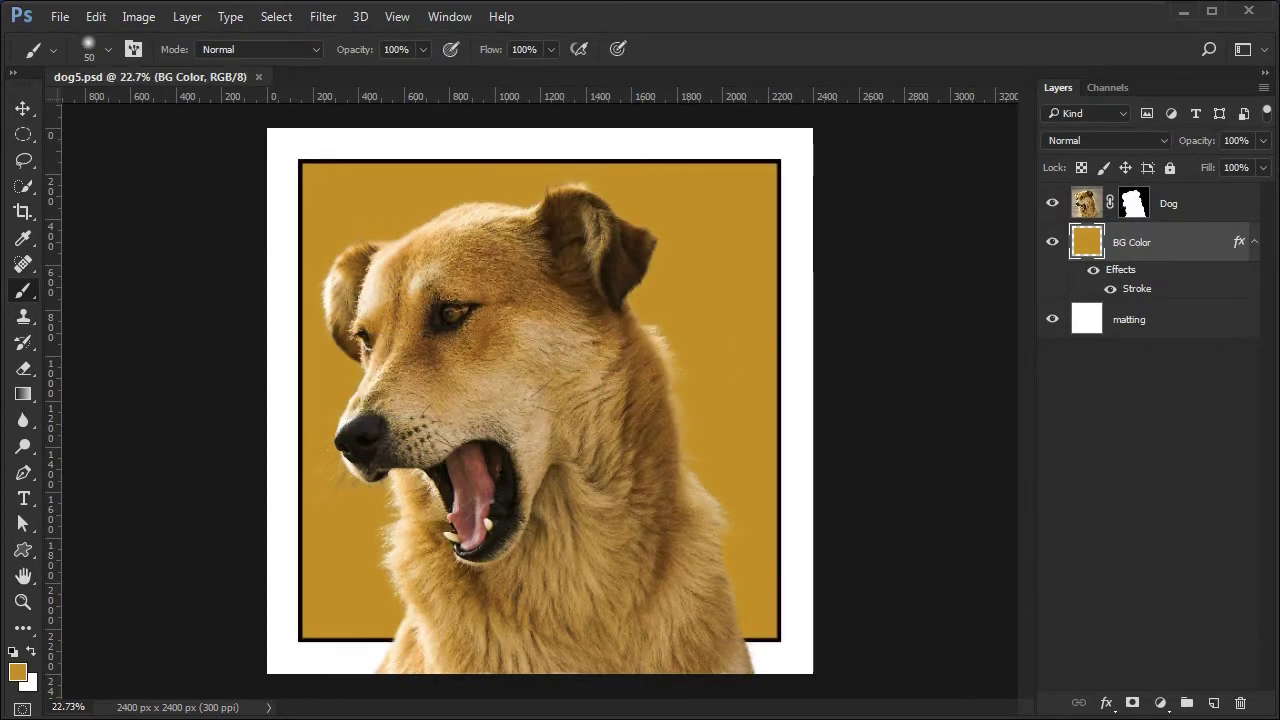
# - Scale the Dog layer to about 77% and reposition it inside the gold frame
pyautogui.click(1200, 201)
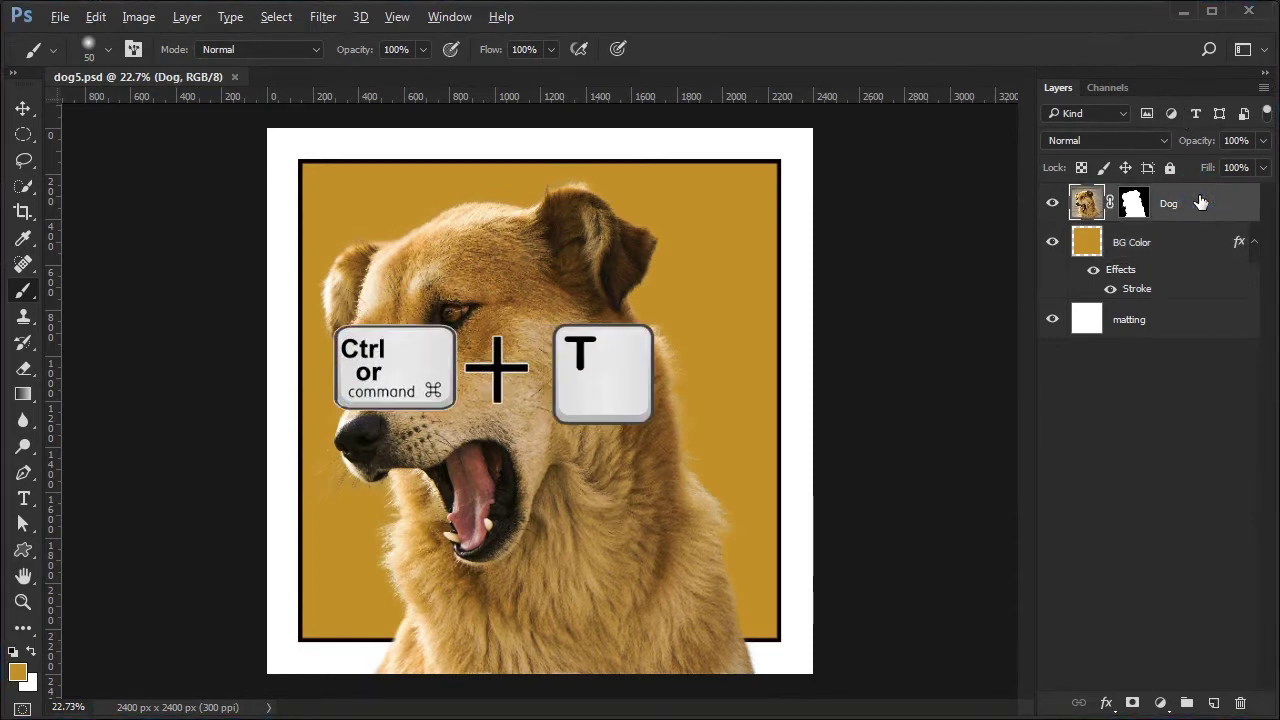
pyautogui.hotkey('ctrl', 't')
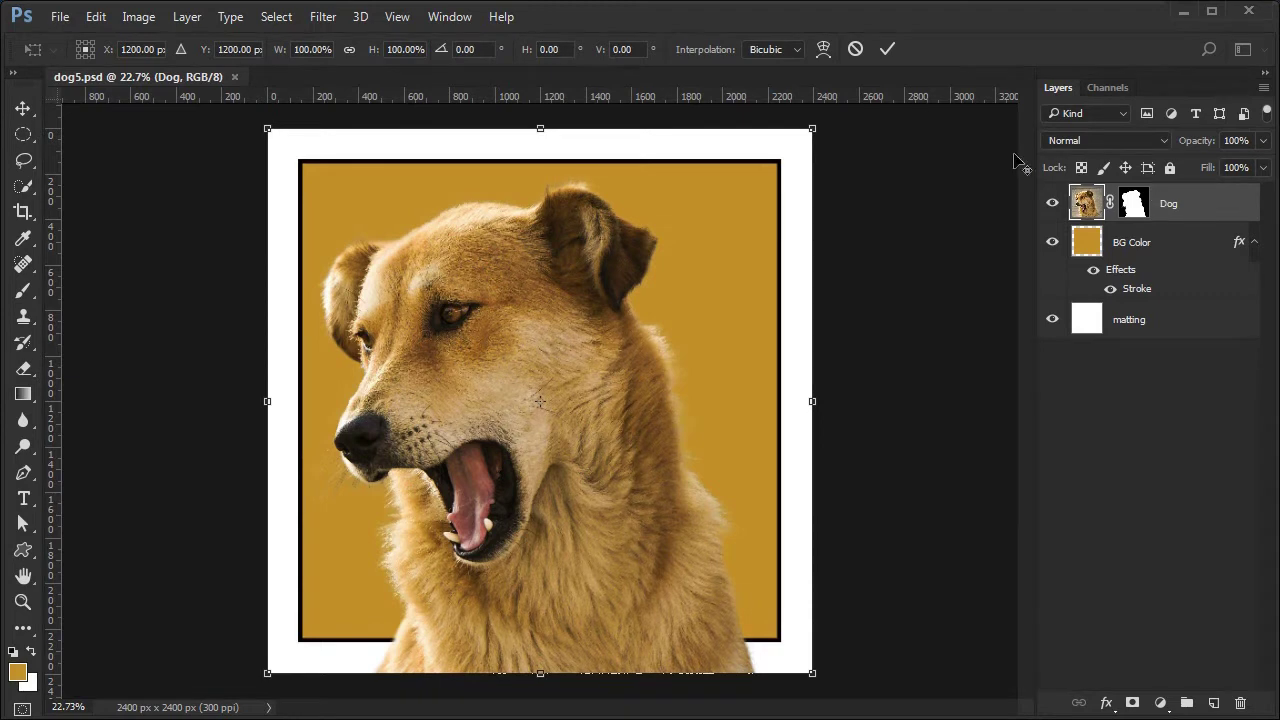
pyautogui.moveTo(813, 128); pyautogui.dragTo(752, 209)
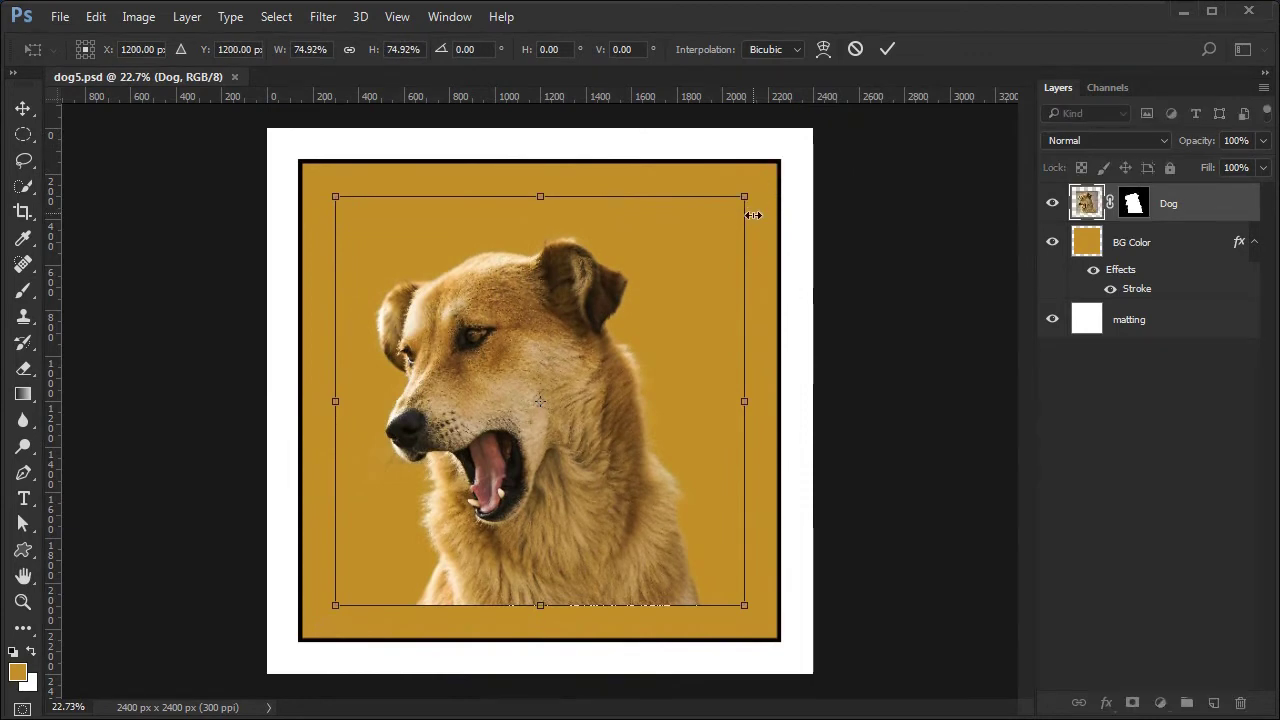
pyautogui.moveTo(556, 435)
pyautogui.mouseDown()
pyautogui.moveTo(544, 410)
pyautogui.moveTo(549, 421)
pyautogui.mouseUp()
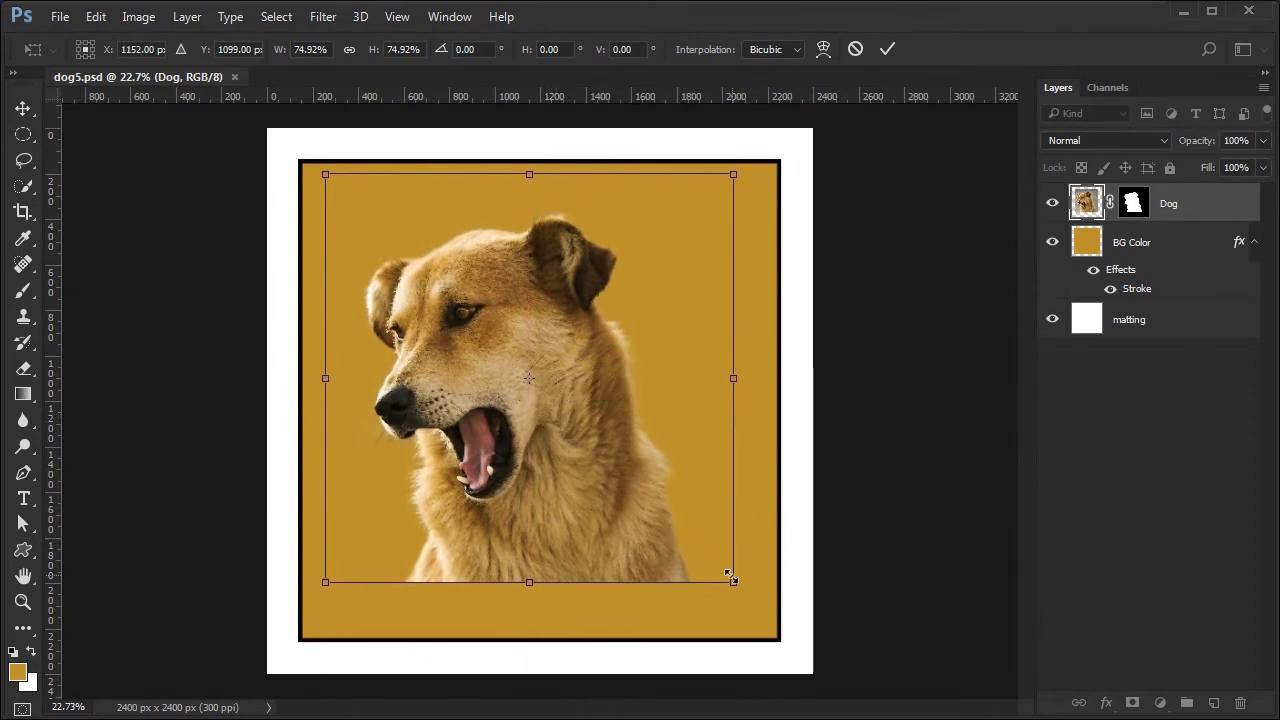
pyautogui.moveTo(735, 583); pyautogui.dragTo(739, 588)
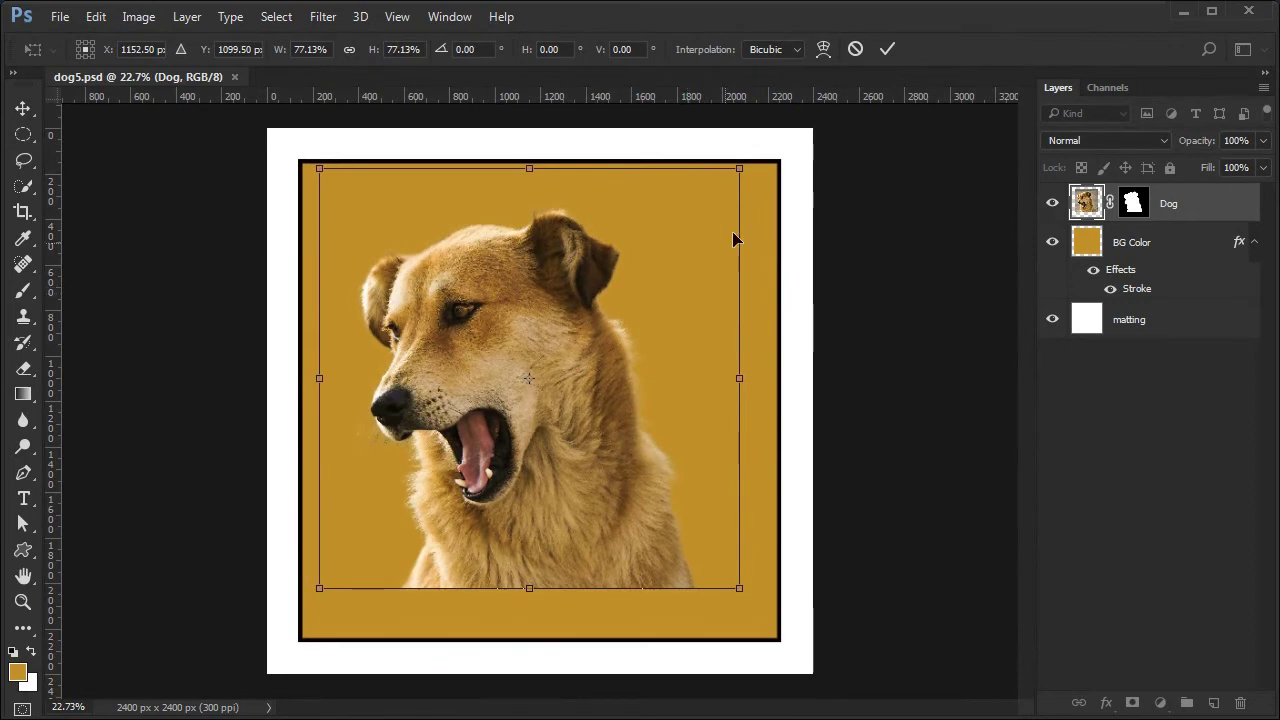
pyautogui.click(886, 49)
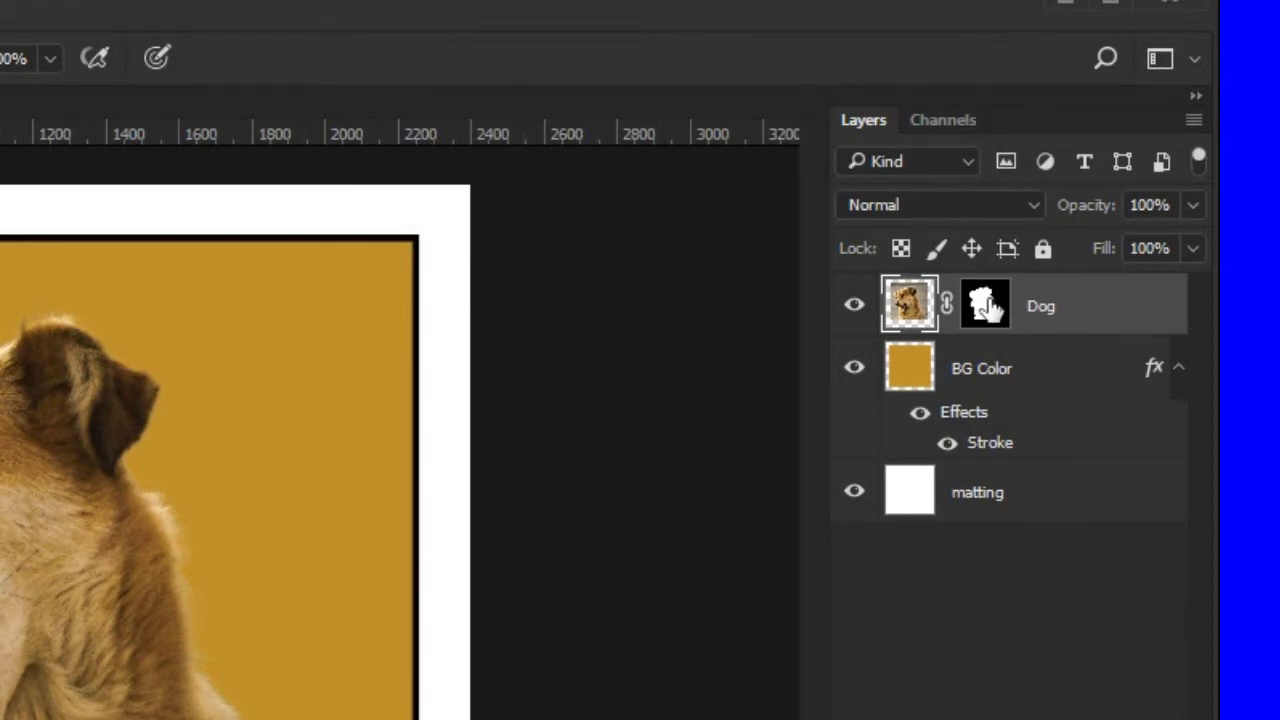
# - On the Dog layer mask, set up a Black, White linear gradient in Multiply mode
pyautogui.click(985, 307)
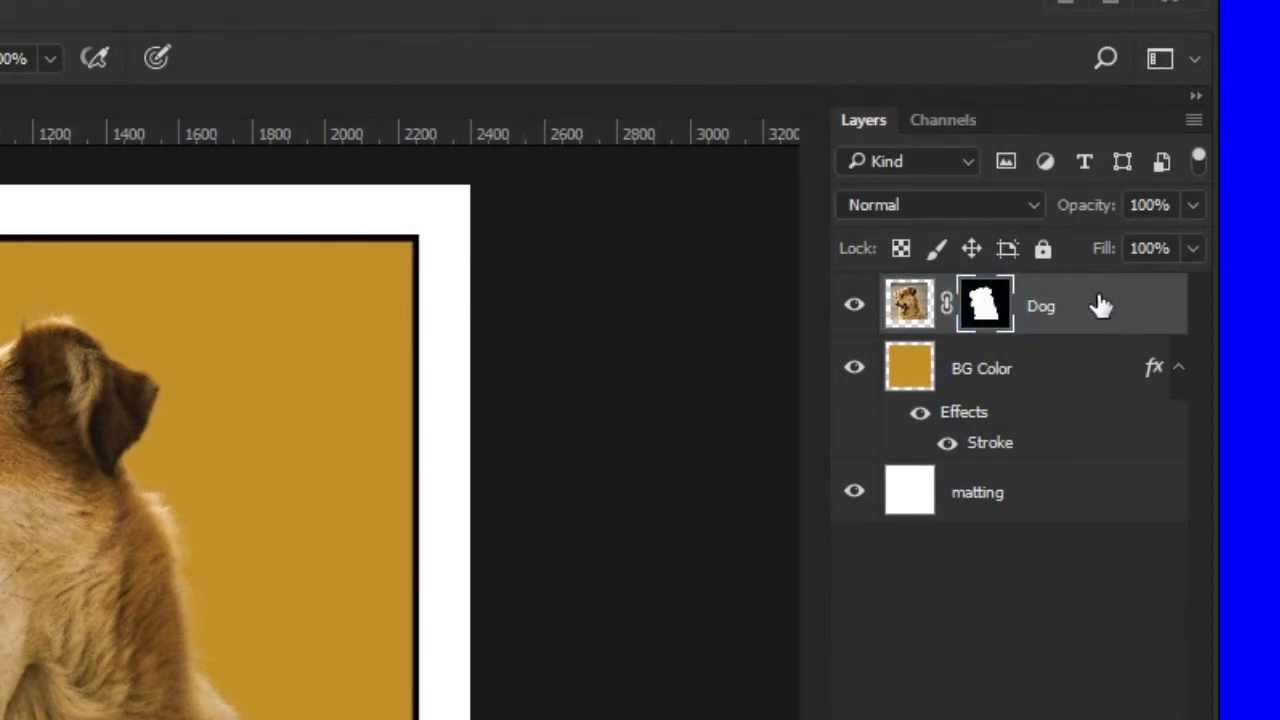
pyautogui.press('g')
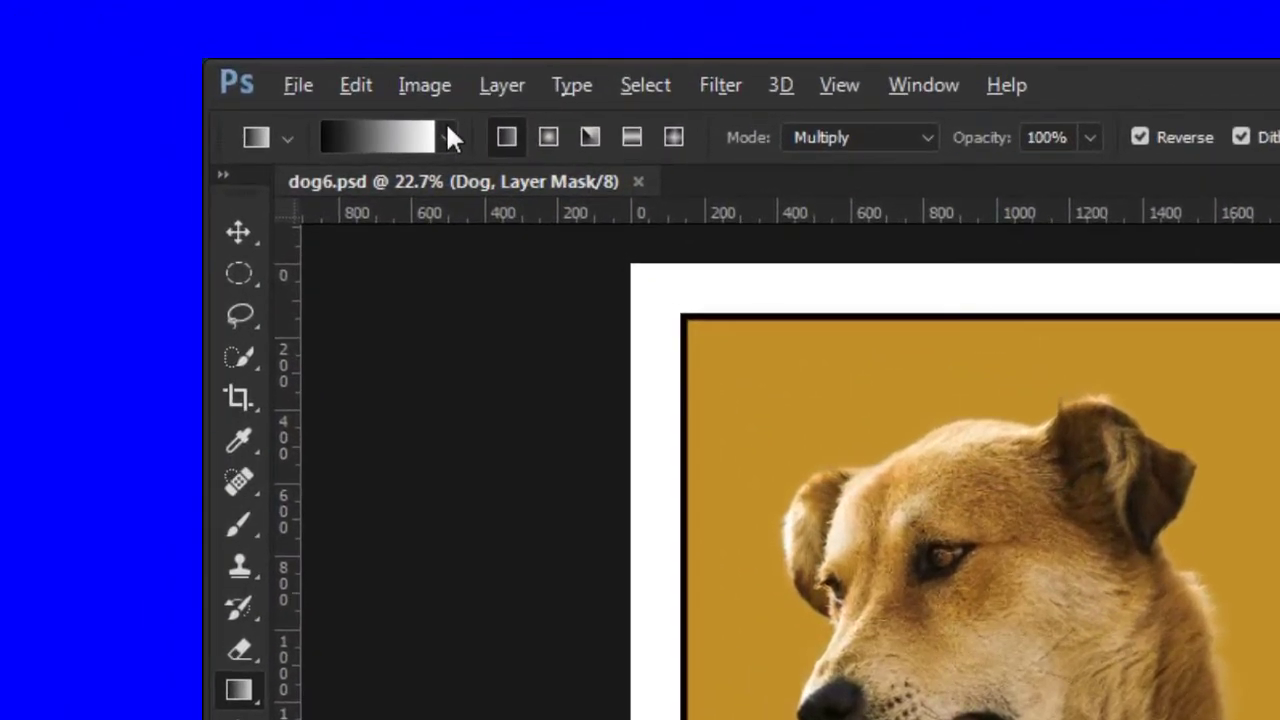
pyautogui.click(152, 49)
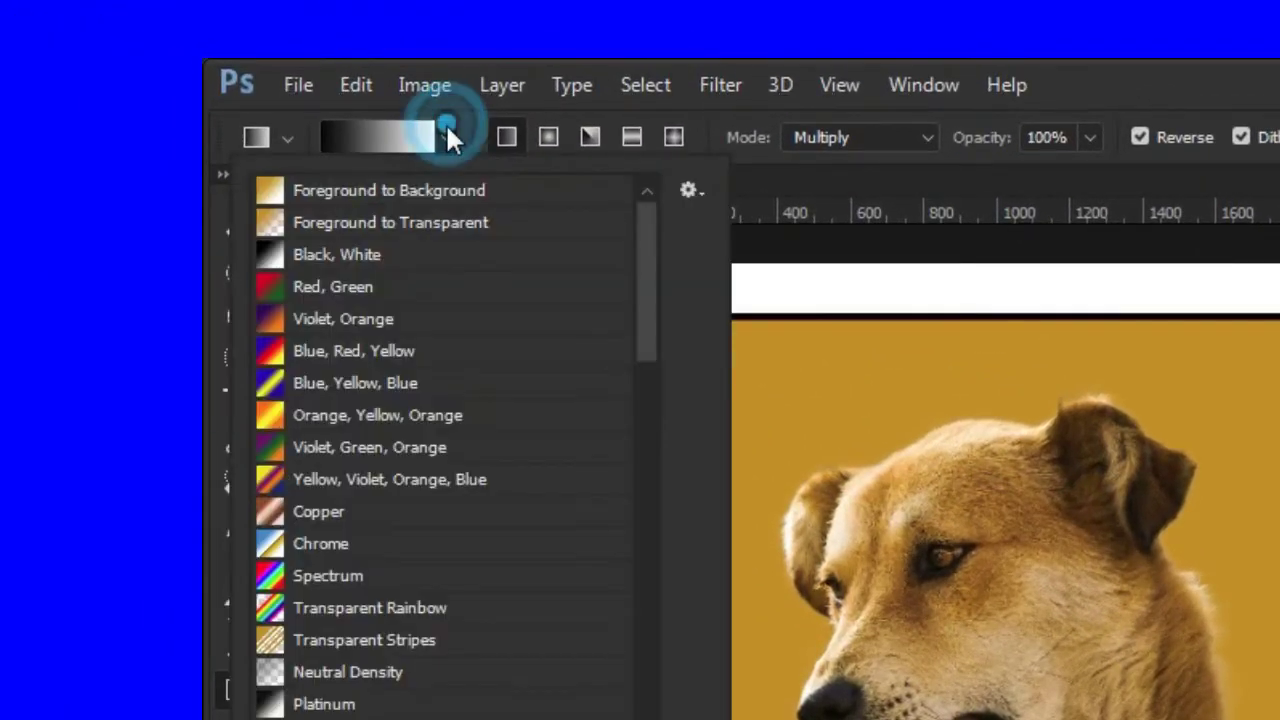
pyautogui.doubleClick(434, 254)
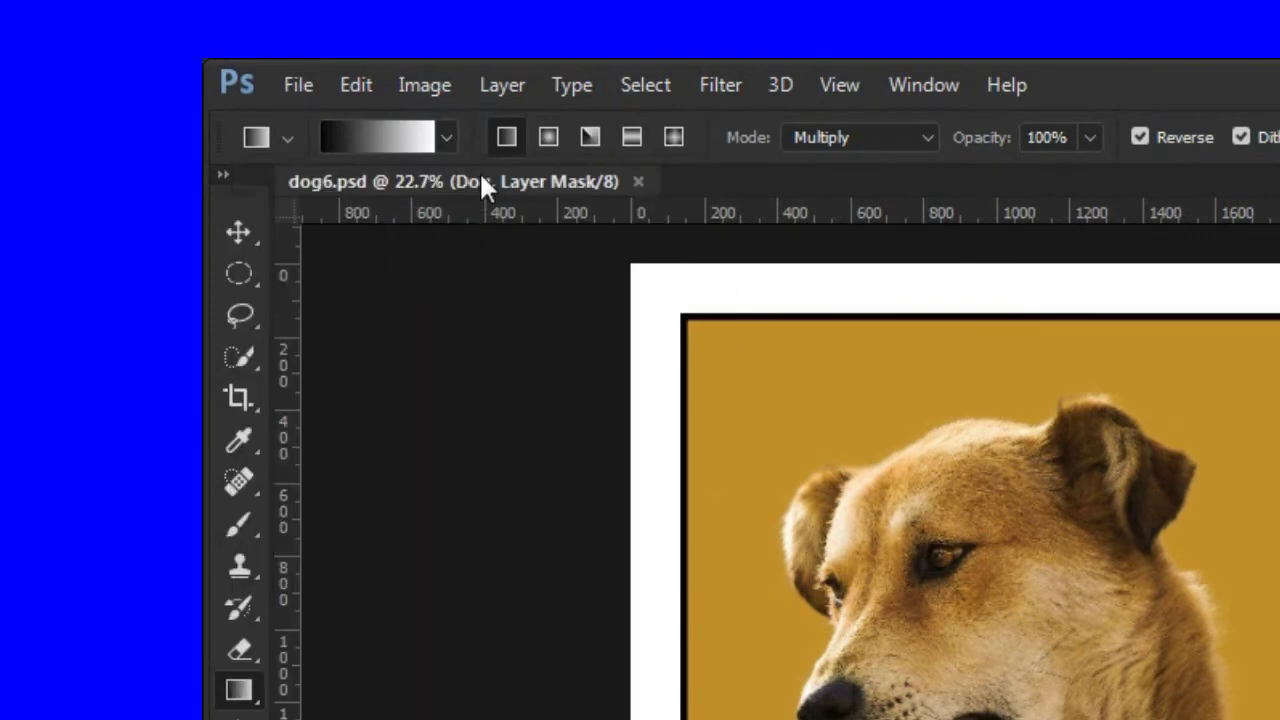
pyautogui.click(505, 136)
pyautogui.click(927, 137)
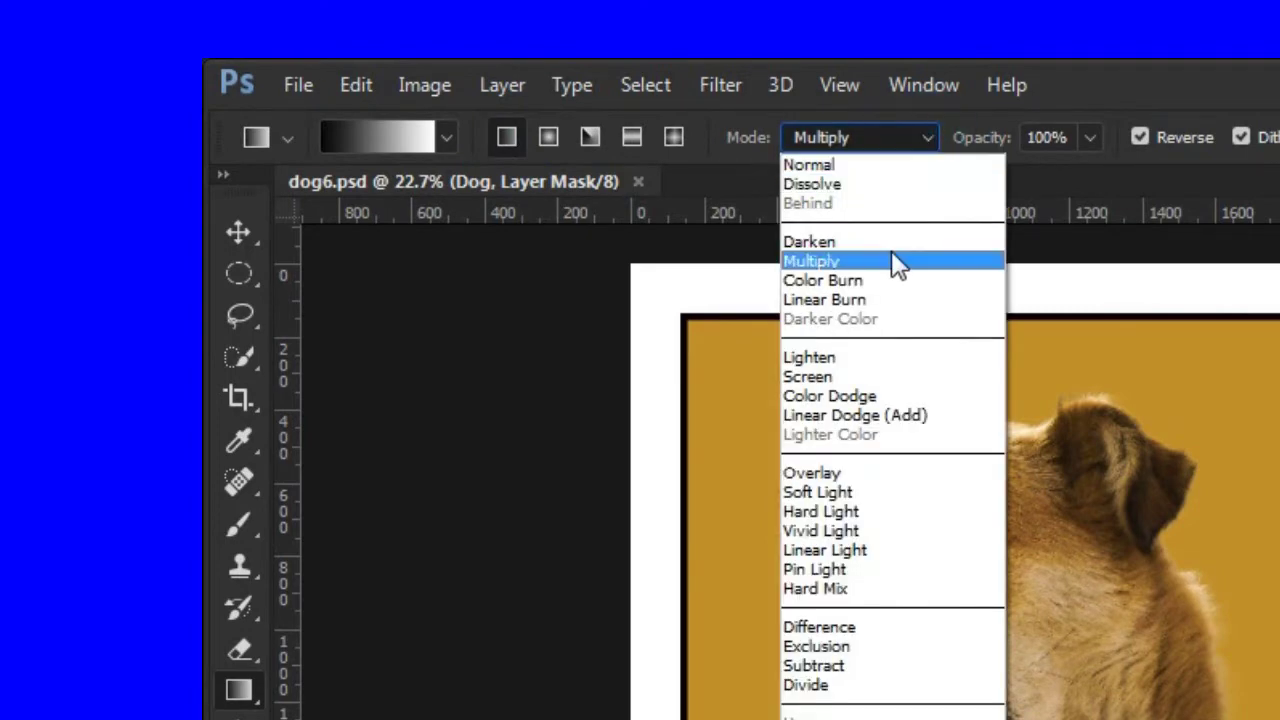
pyautogui.click(894, 260)
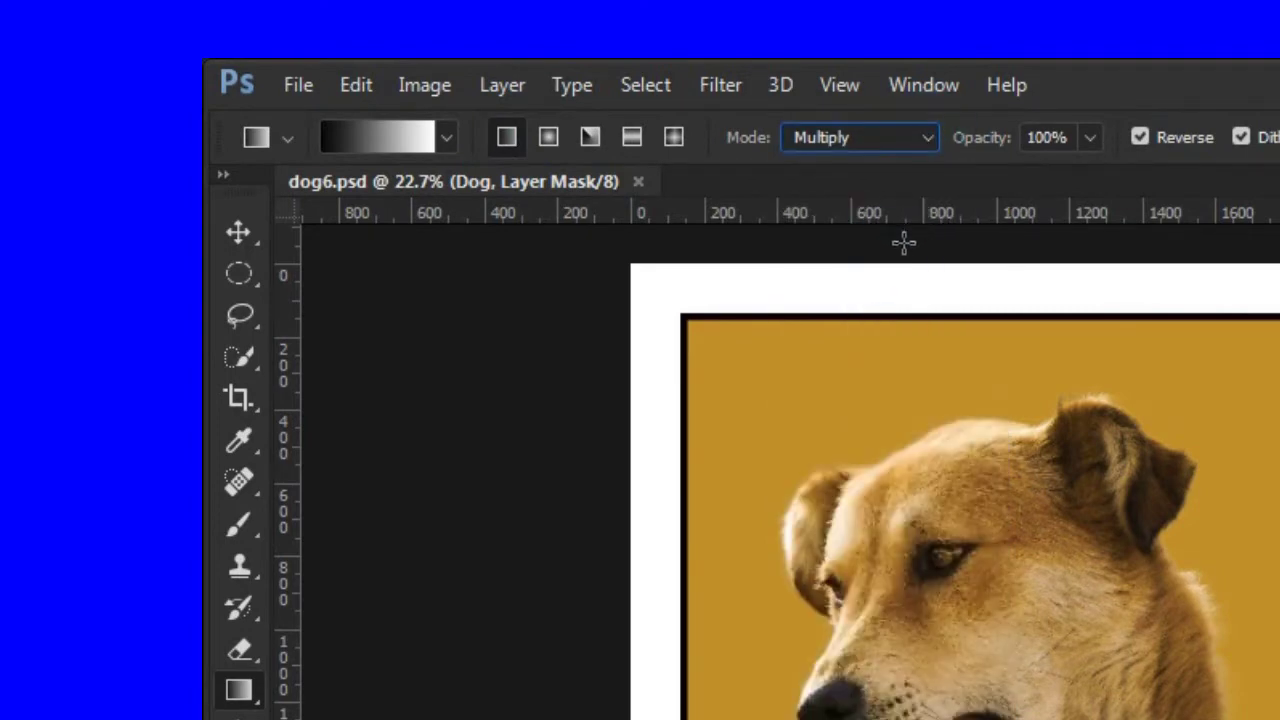
pyautogui.press('alt')
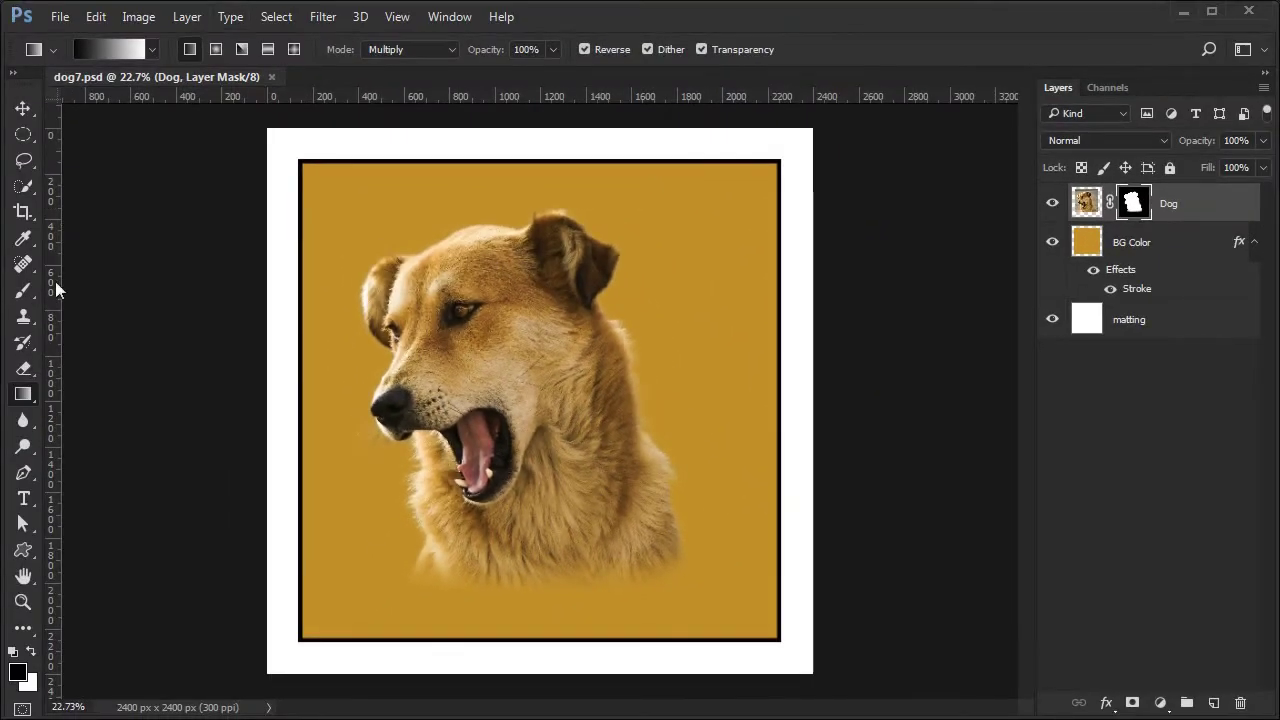
pyautogui.click(24, 498)
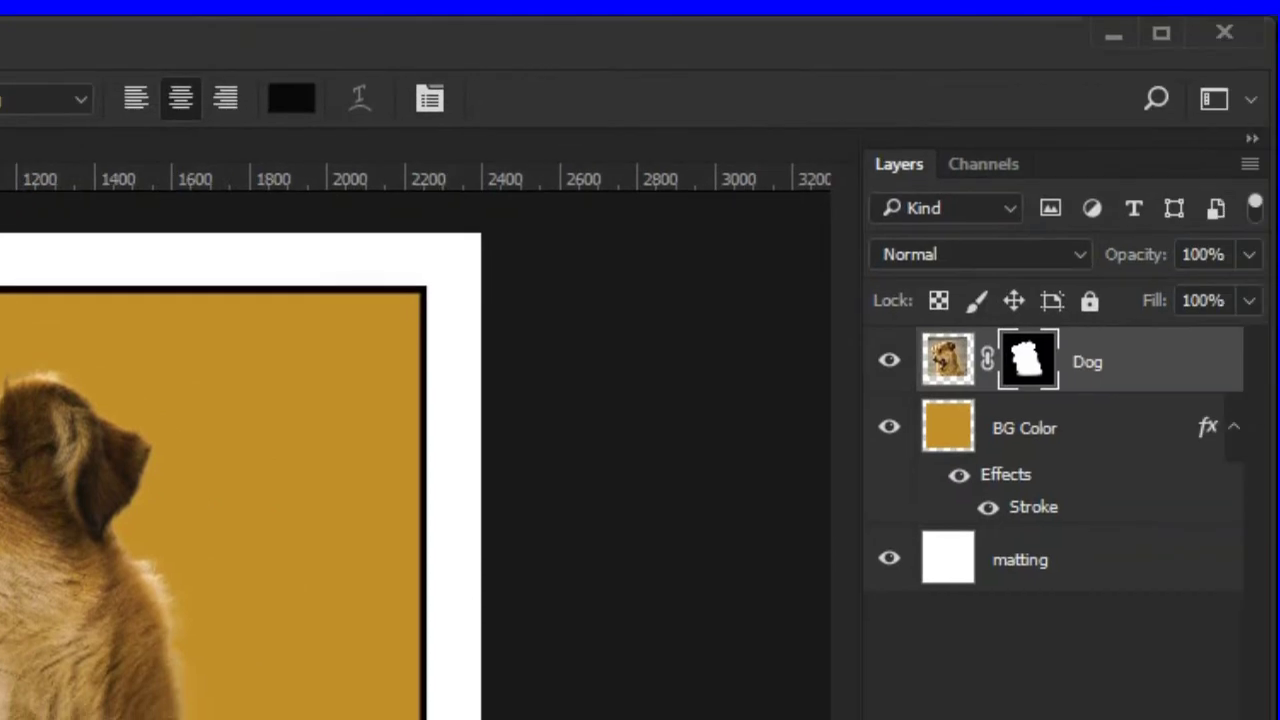
# - Type 'Kanak' below the dog in 48 pt Candara Bold and commit it
pyautogui.click(430, 97)
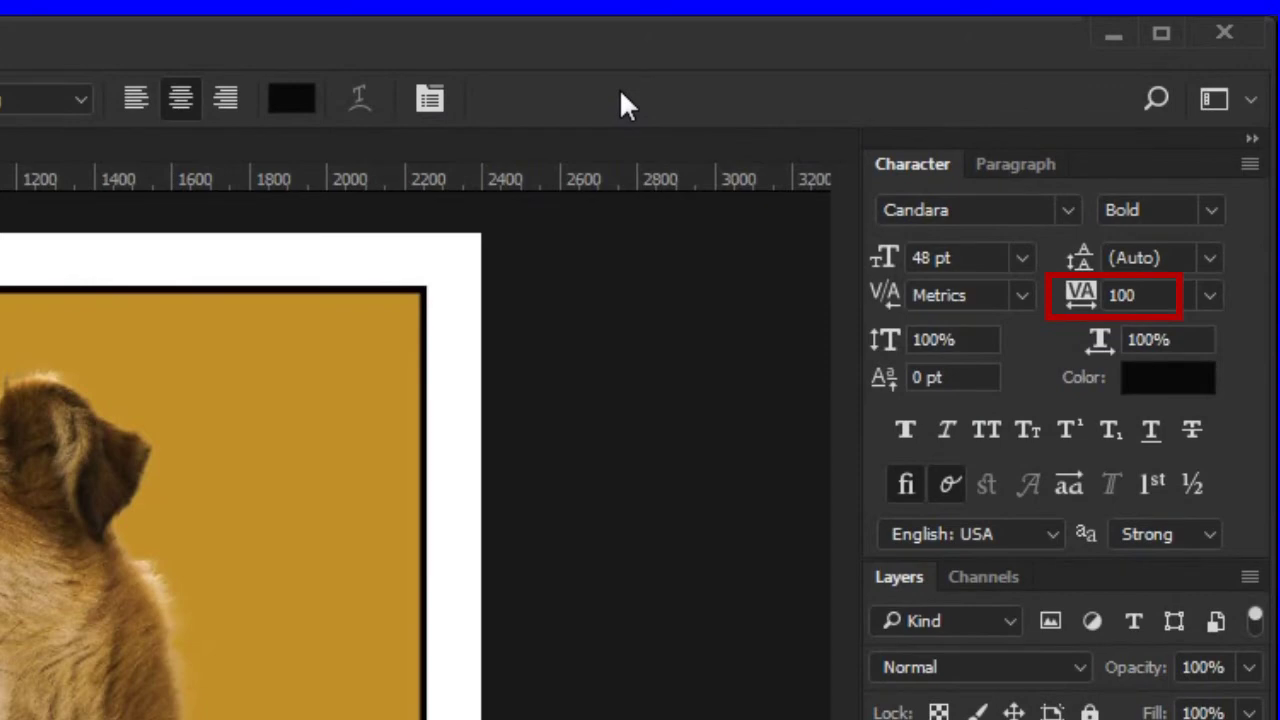
pyautogui.click(430, 98)
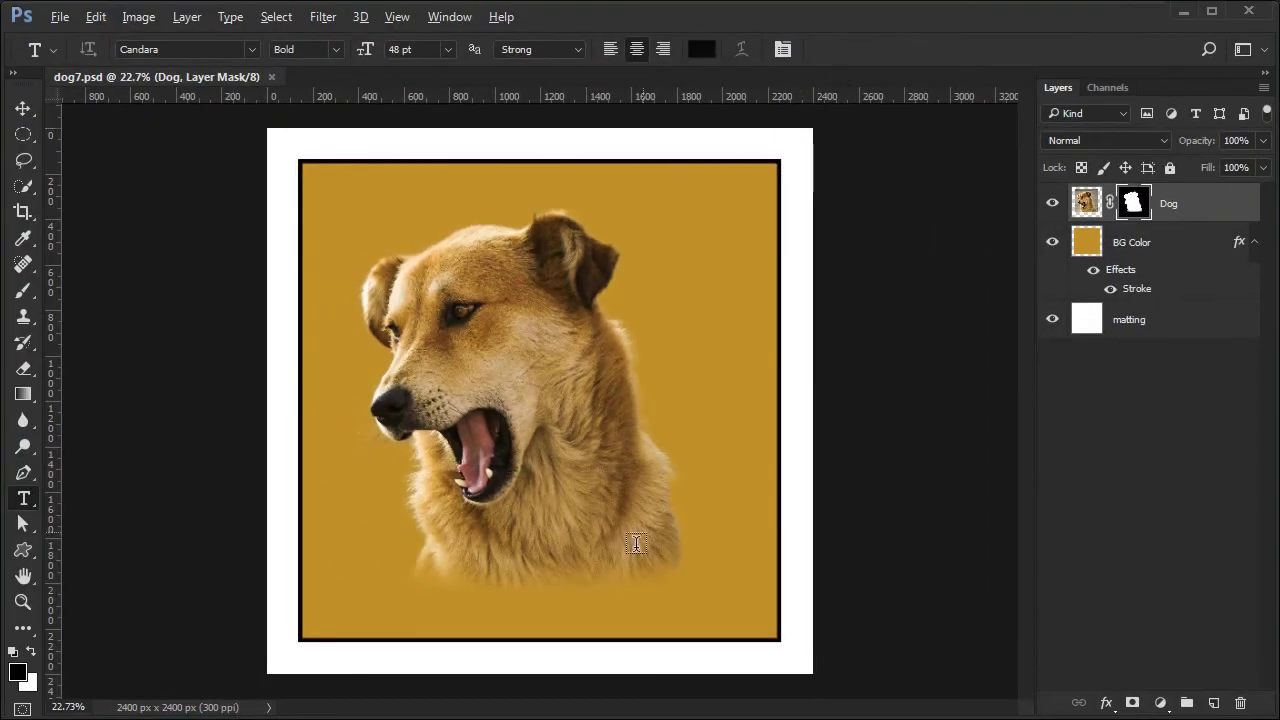
pyautogui.click(523, 613)
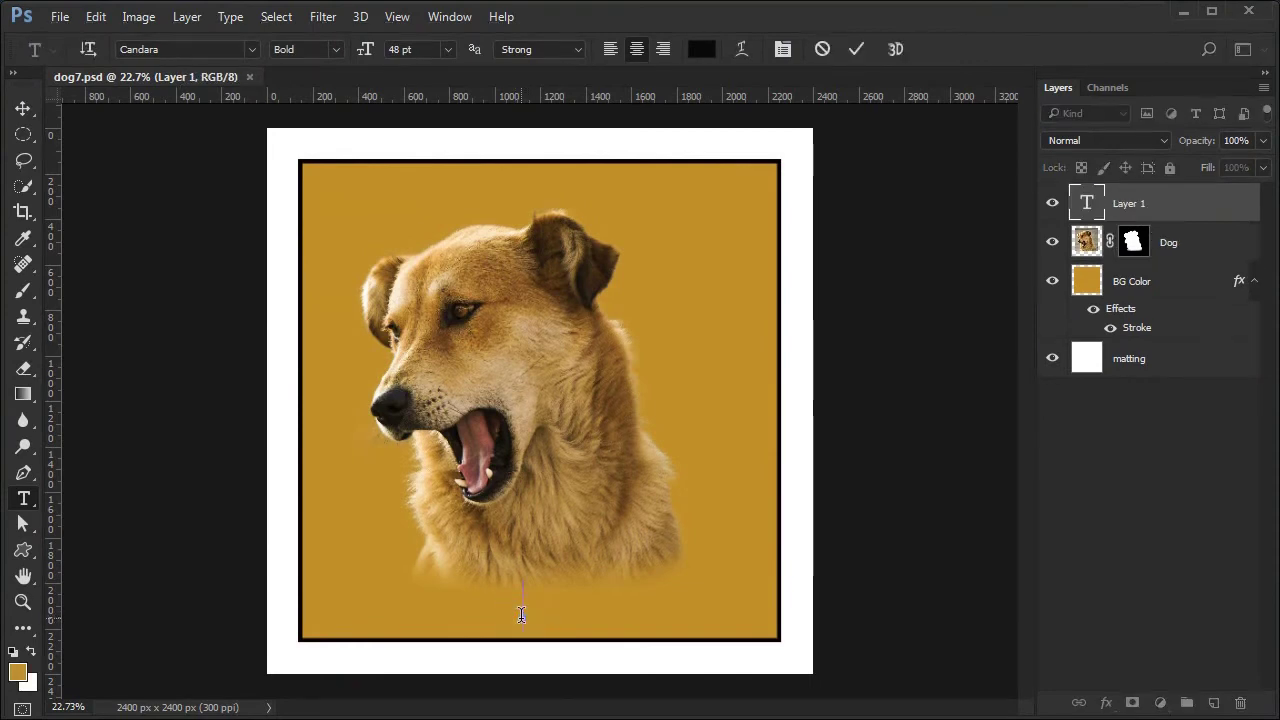
pyautogui.write('Kanak')
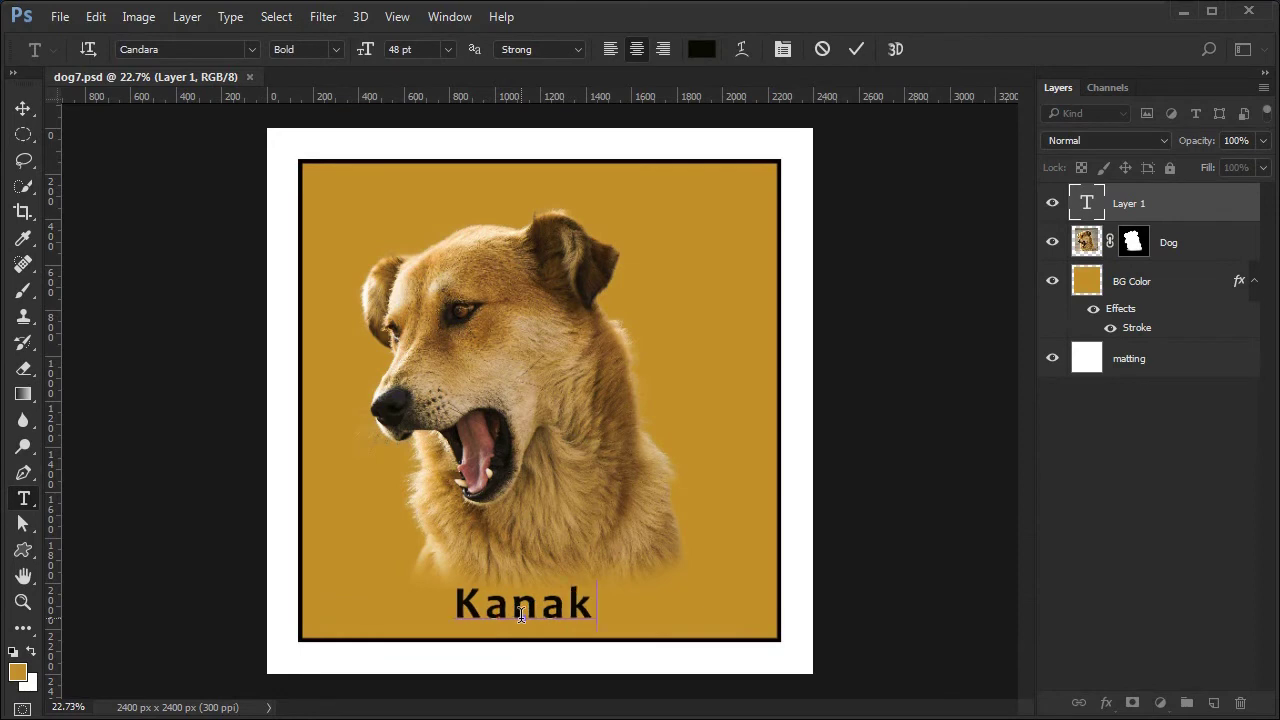
pyautogui.click(856, 49)
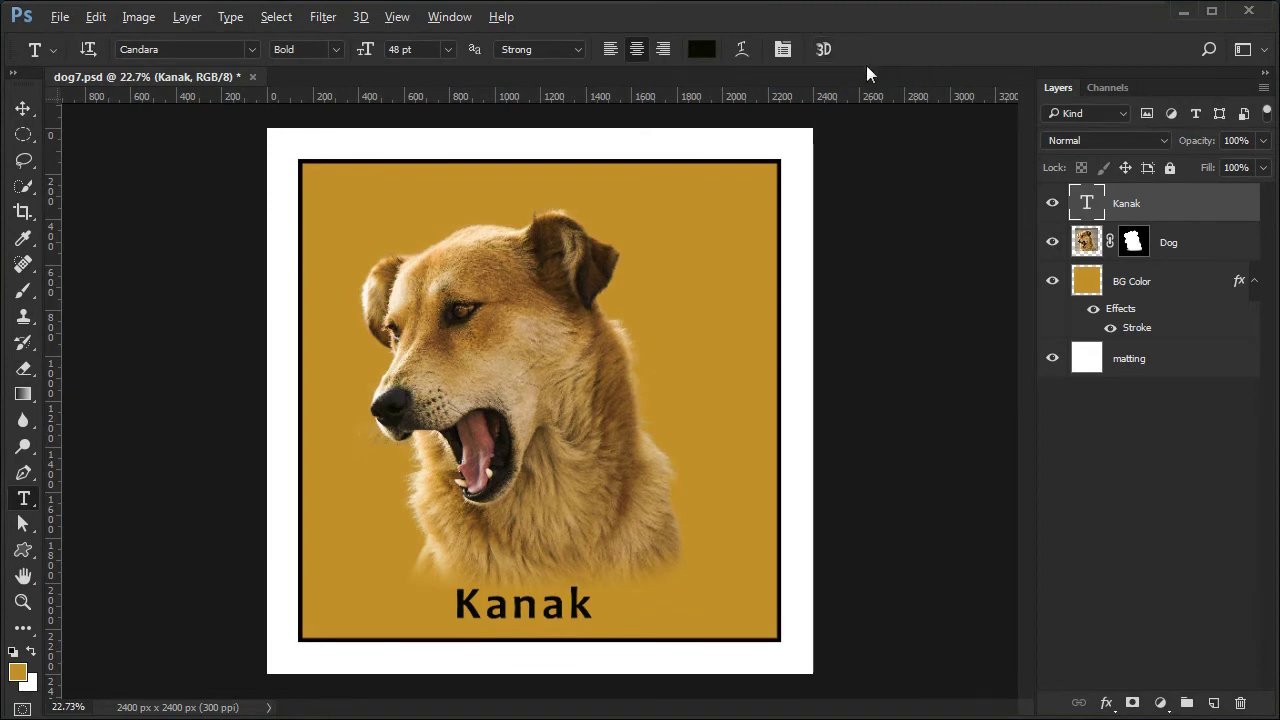
pyautogui.click(1176, 204)
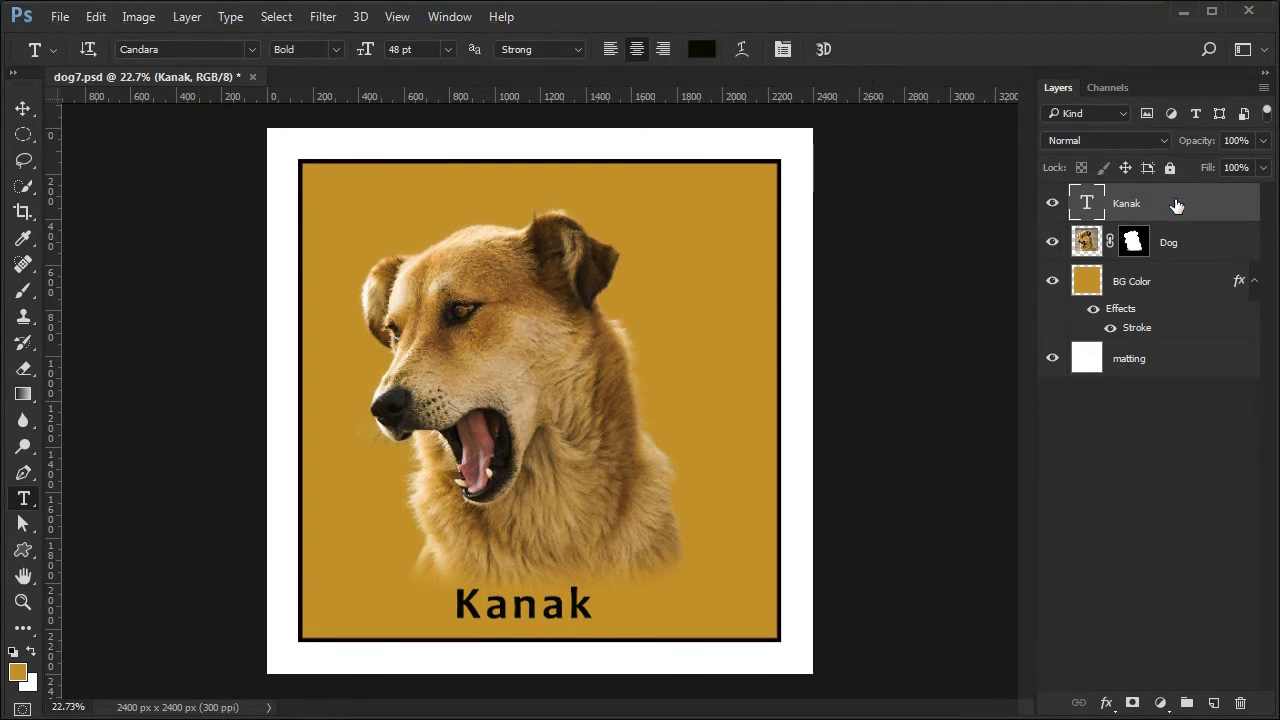
# - Align the Kanak and BG Color layers on their horizontal centres
pyautogui.keyDown('ctrl'); pyautogui.click(1178, 284); pyautogui.keyUp('ctrl')
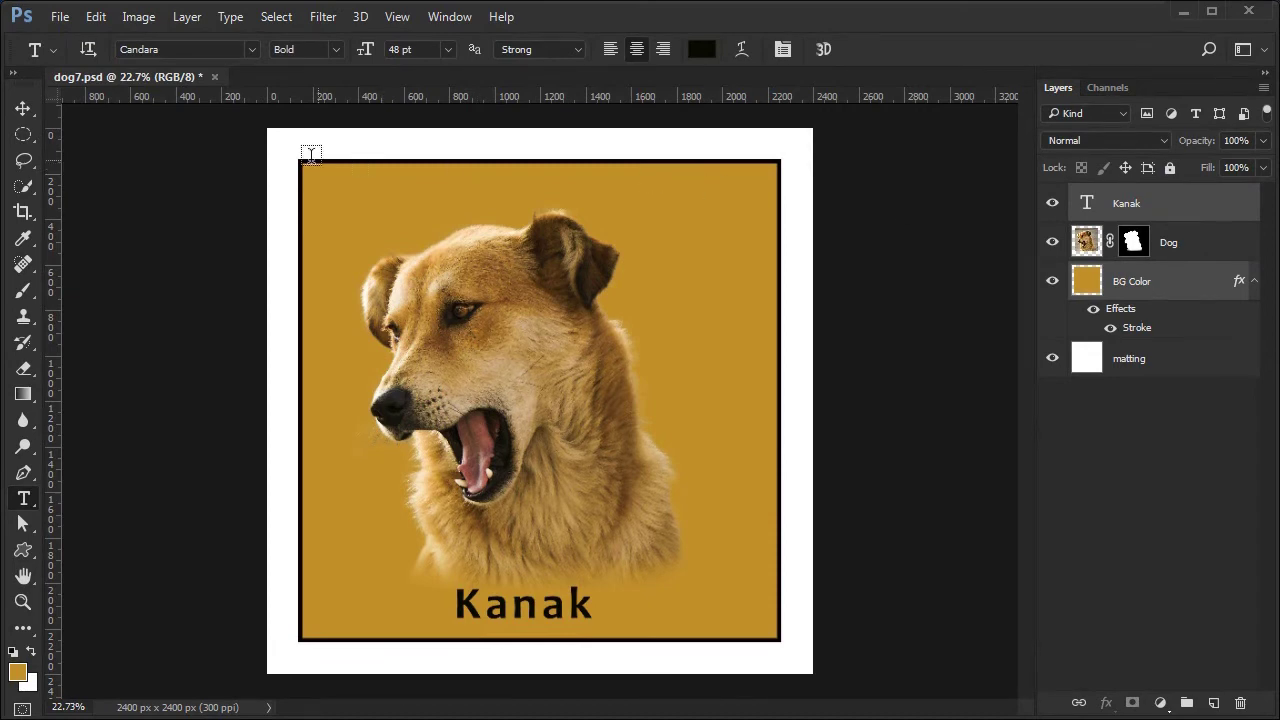
pyautogui.press('v')
pyautogui.click(21, 111)
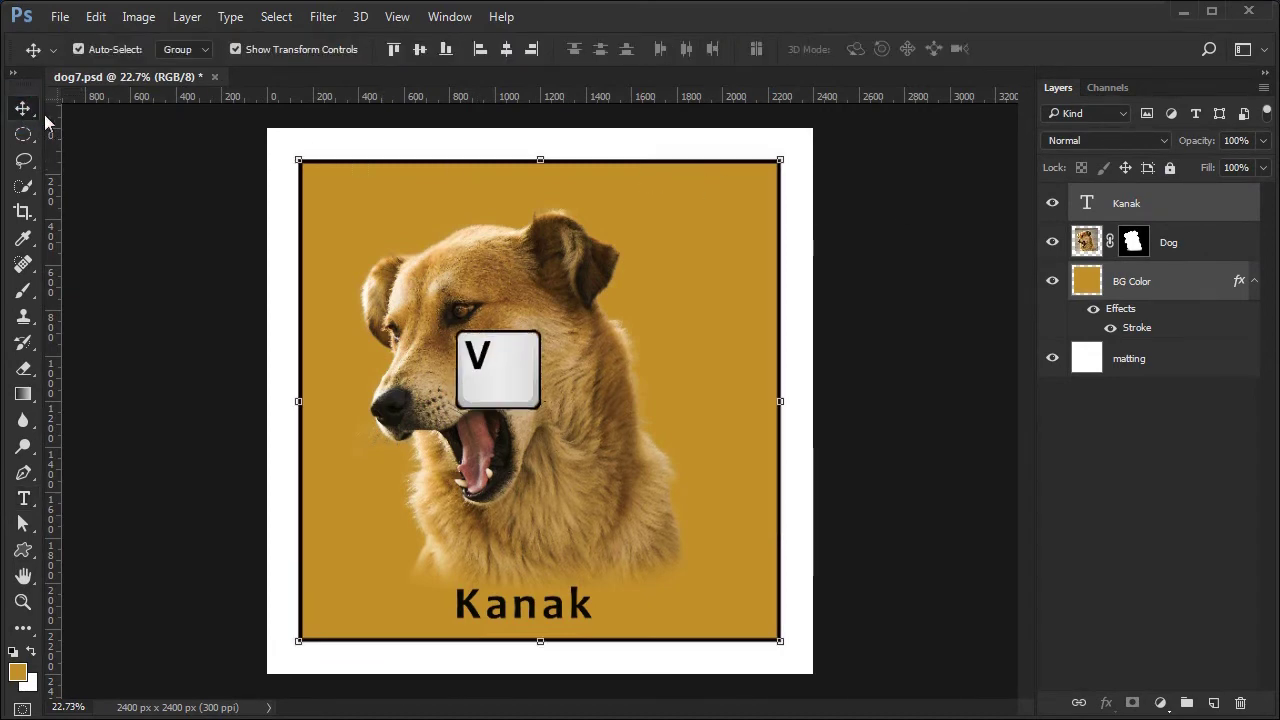
pyautogui.click(507, 50)
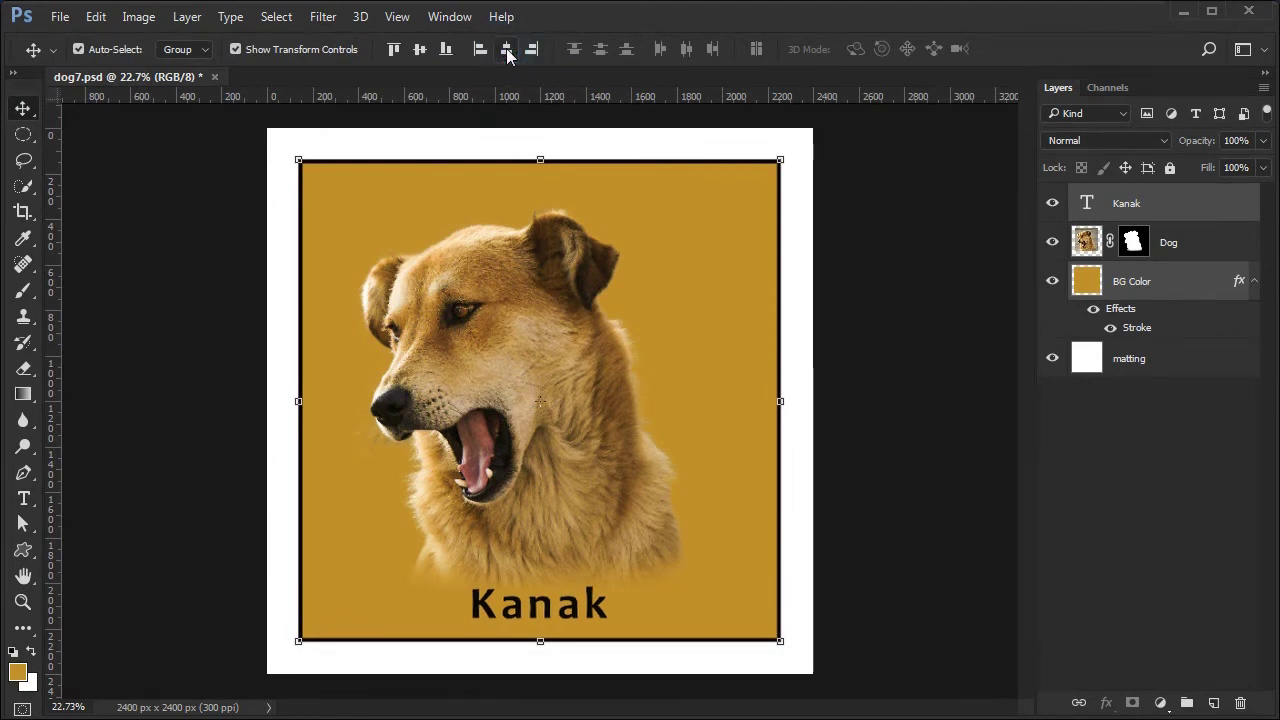
pyautogui.click(23, 577)
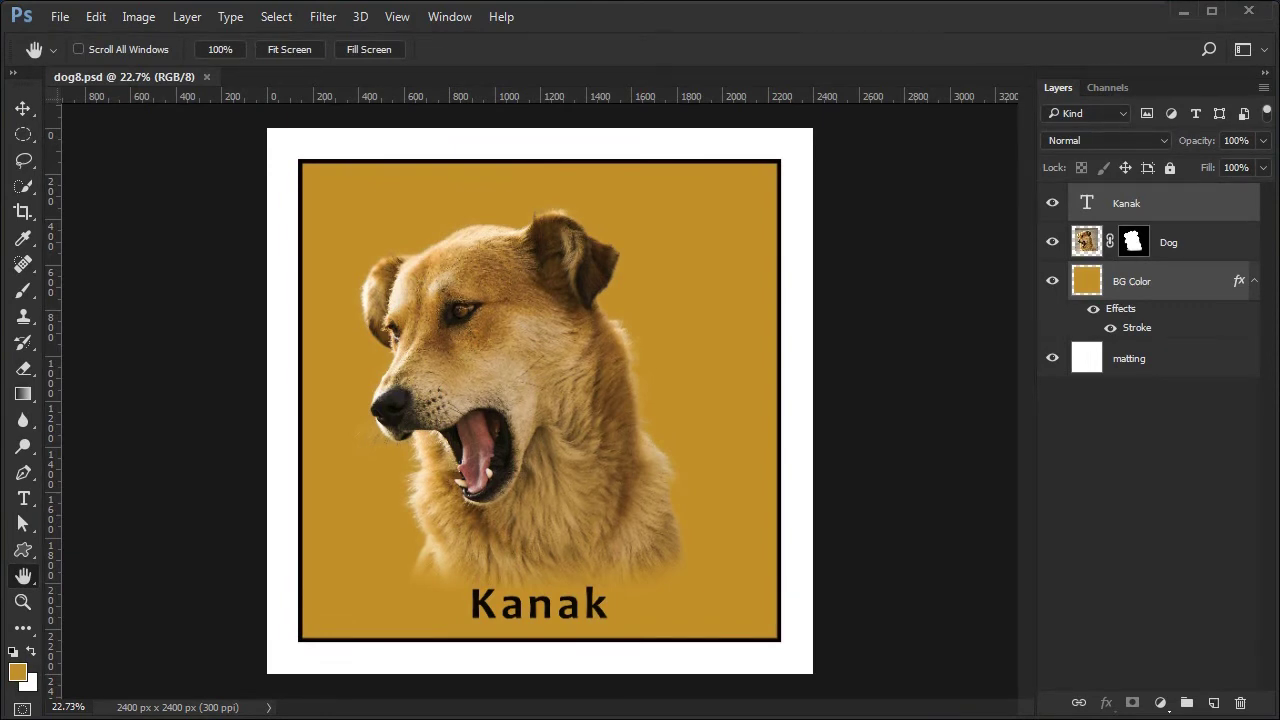
# - Add a Gradient Overlay to BG Color with its scale set to 93%
pyautogui.click(1155, 283)
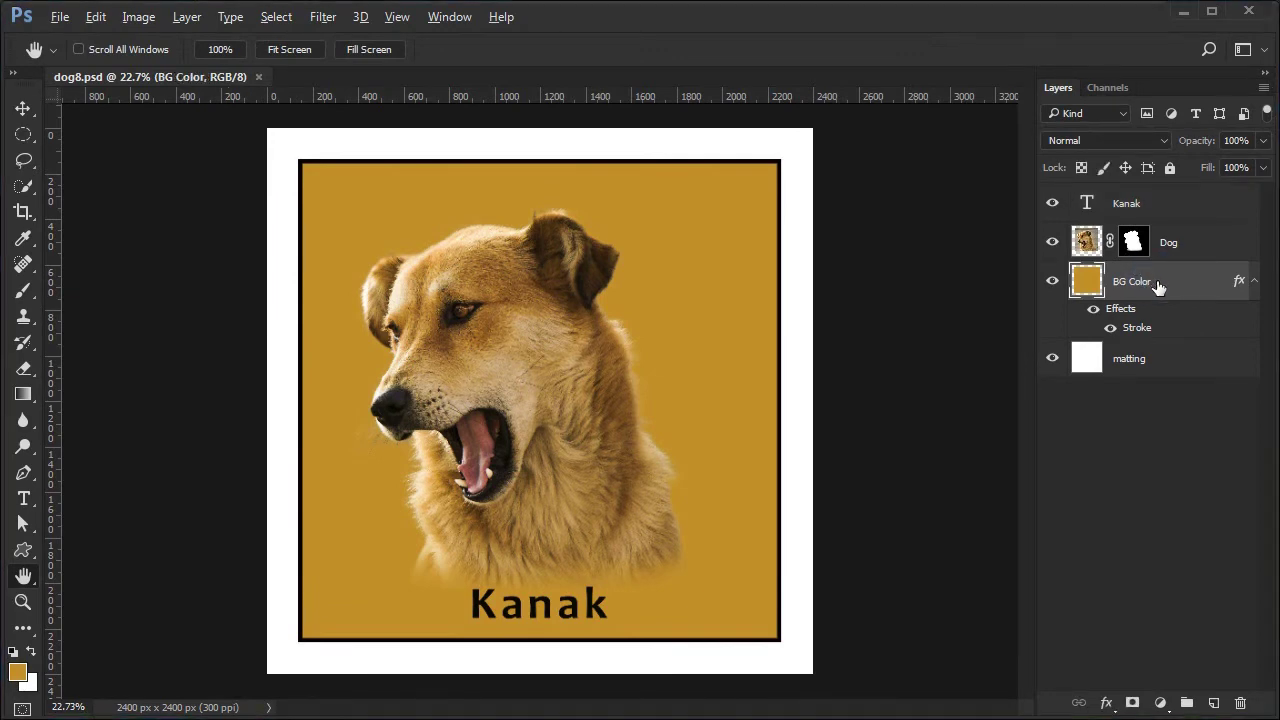
pyautogui.click(1108, 704)
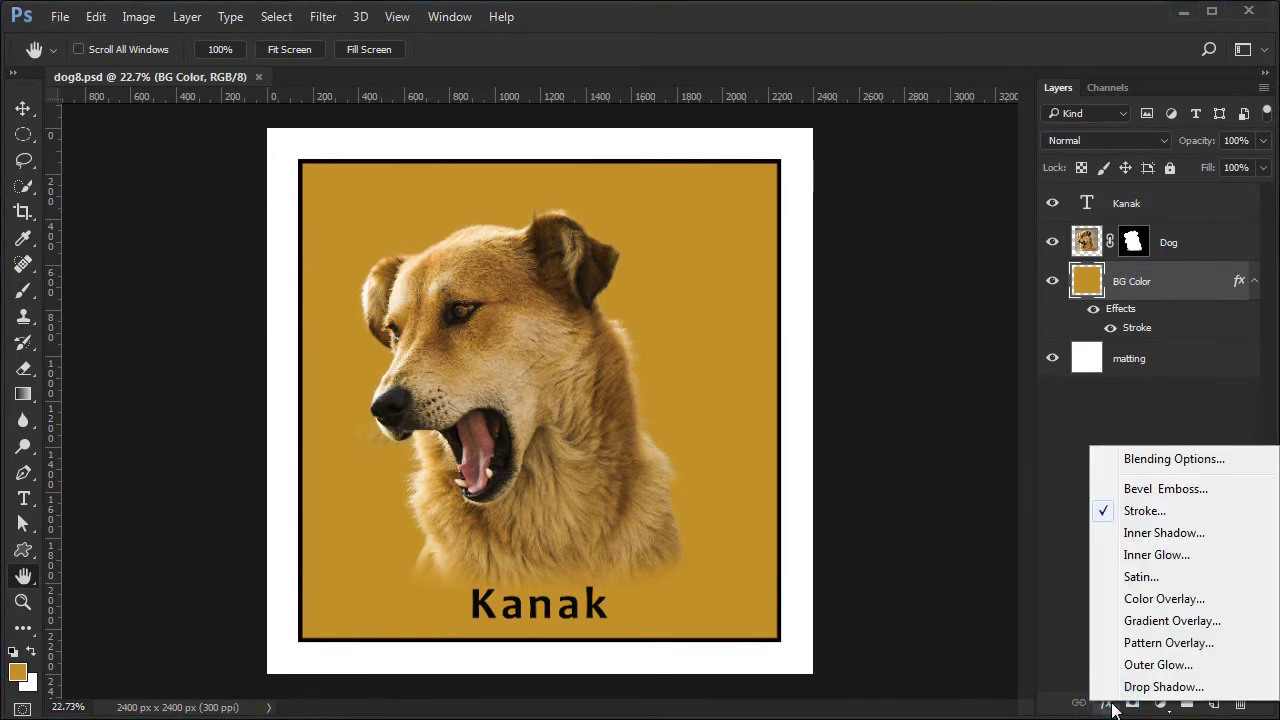
pyautogui.click(1170, 621)
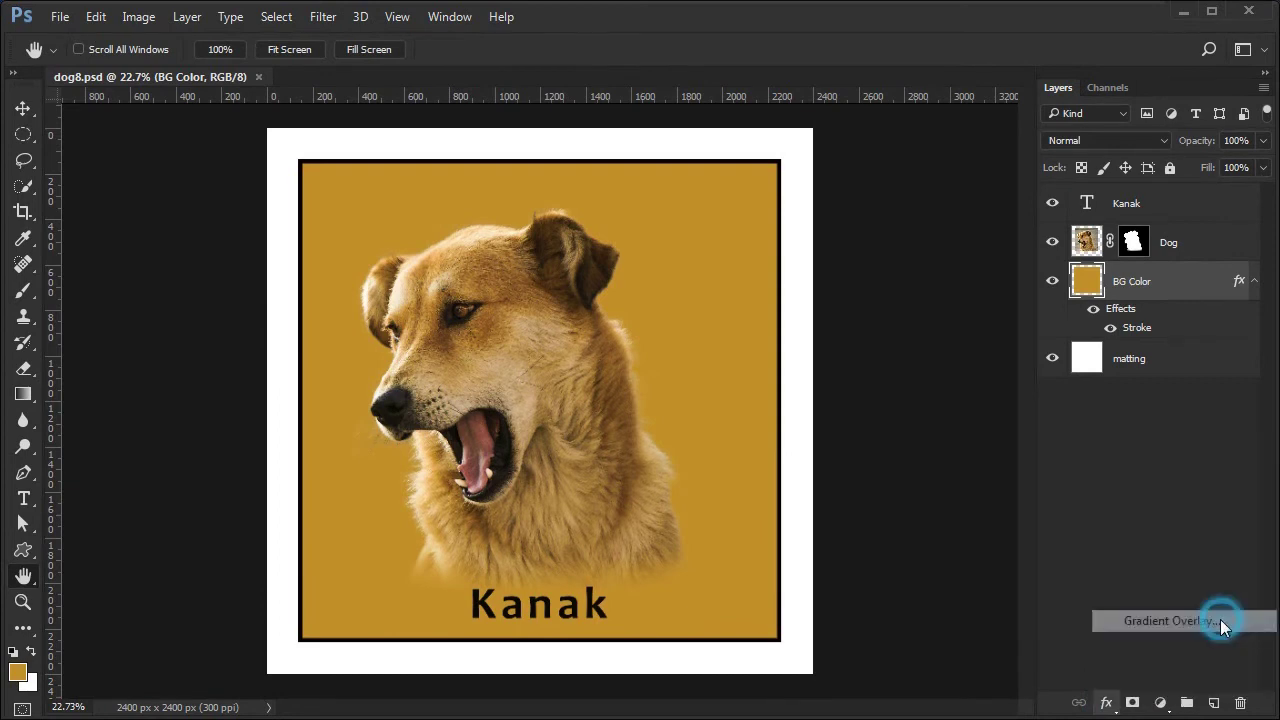
pyautogui.press('Tab')
pyautogui.write('93')
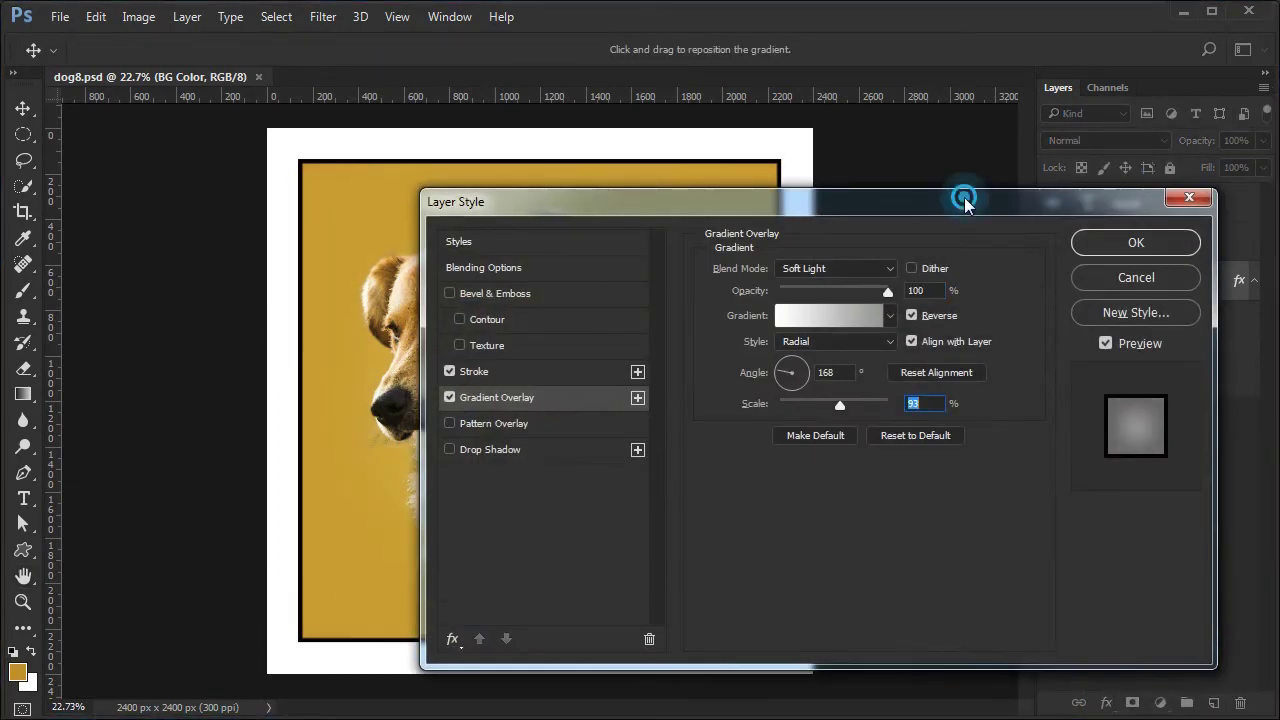
pyautogui.moveTo(966, 194)
pyautogui.mouseDown()
pyautogui.moveTo(1162, 273)
pyautogui.moveTo(1181, 344)
pyautogui.mouseUp()
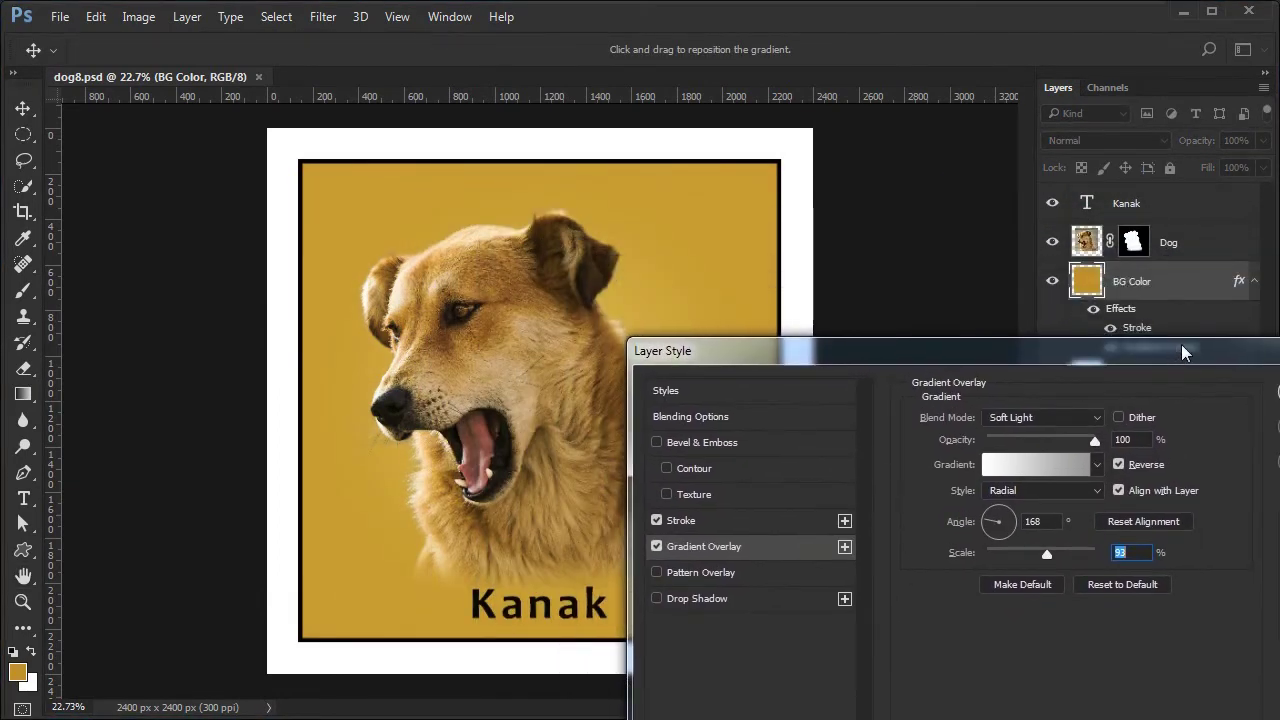
# - Use the Foreground to Background gradient and apply the Soft Light radial overlay
pyautogui.click(1097, 465)
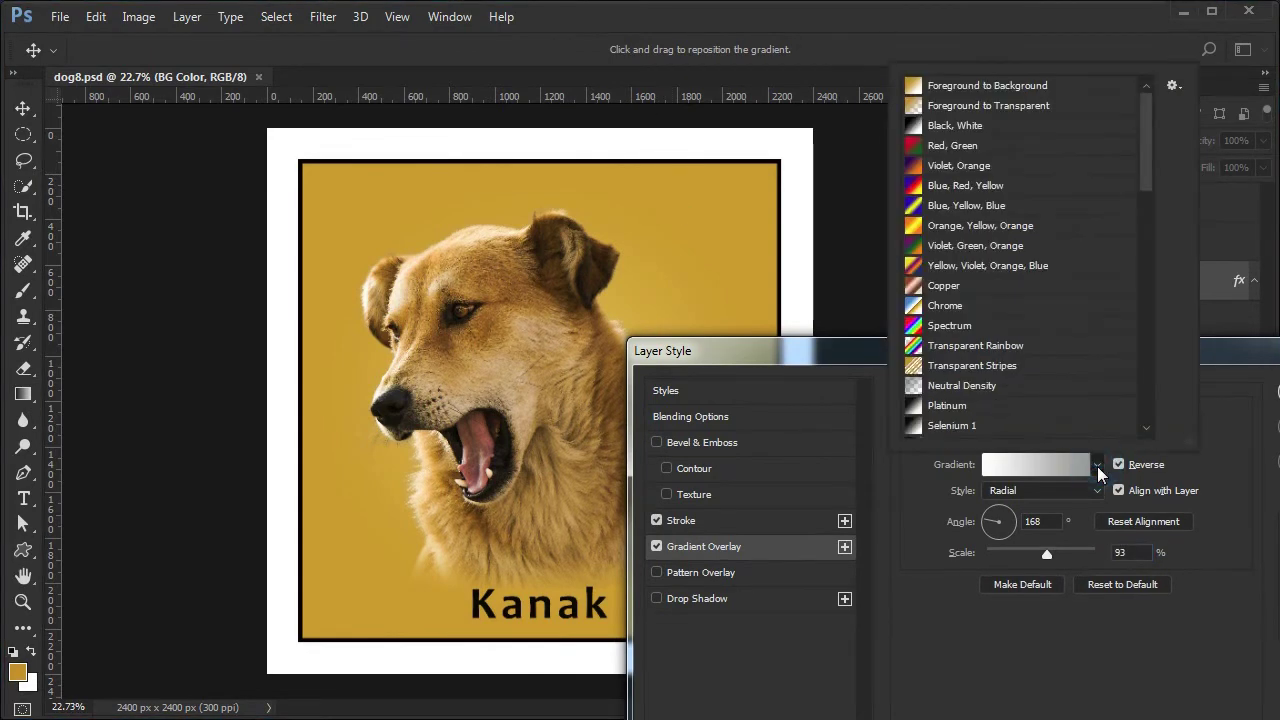
pyautogui.doubleClick(1052, 93)
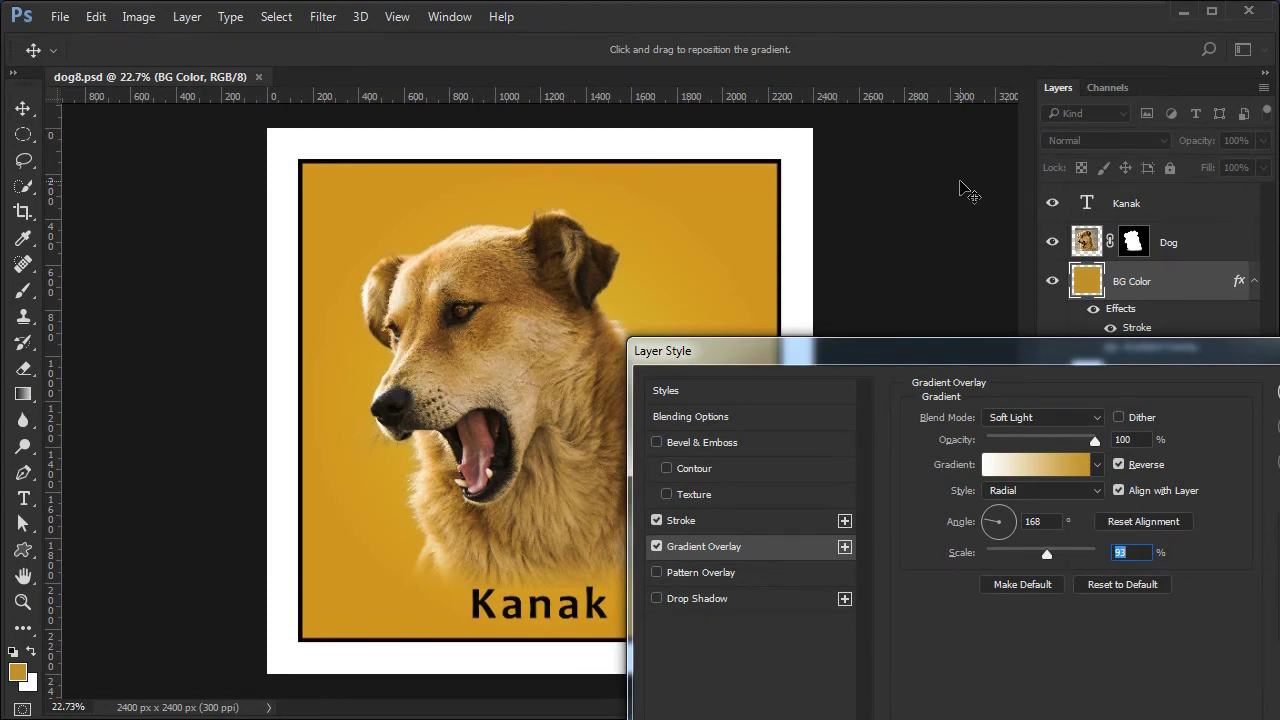
pyautogui.moveTo(1020, 355); pyautogui.dragTo(820, 238)
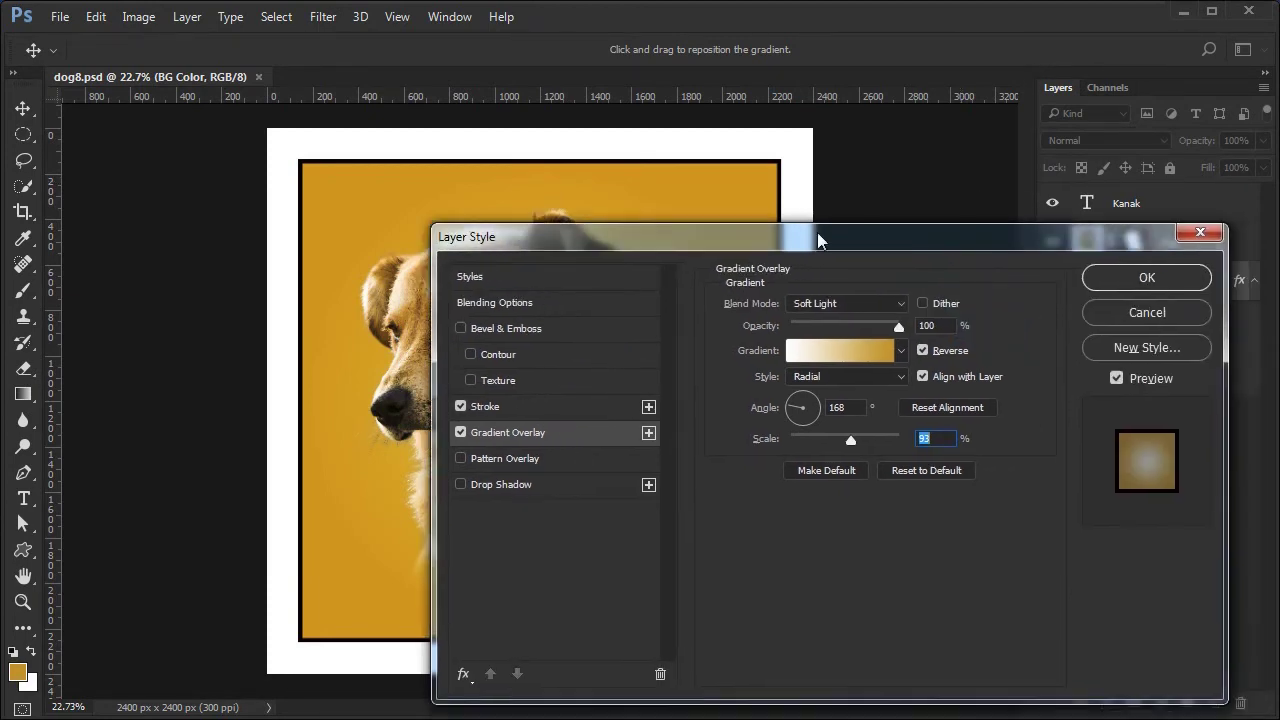
pyautogui.click(1143, 278)
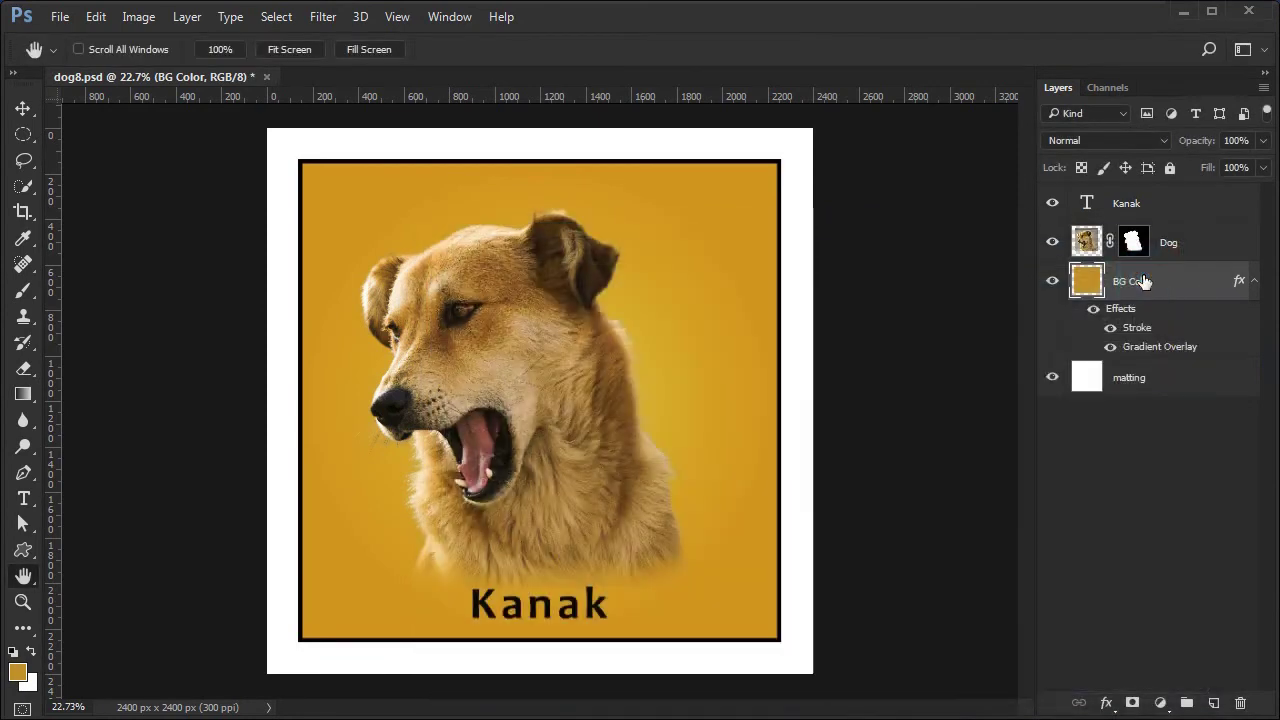
pyautogui.click(1203, 246)
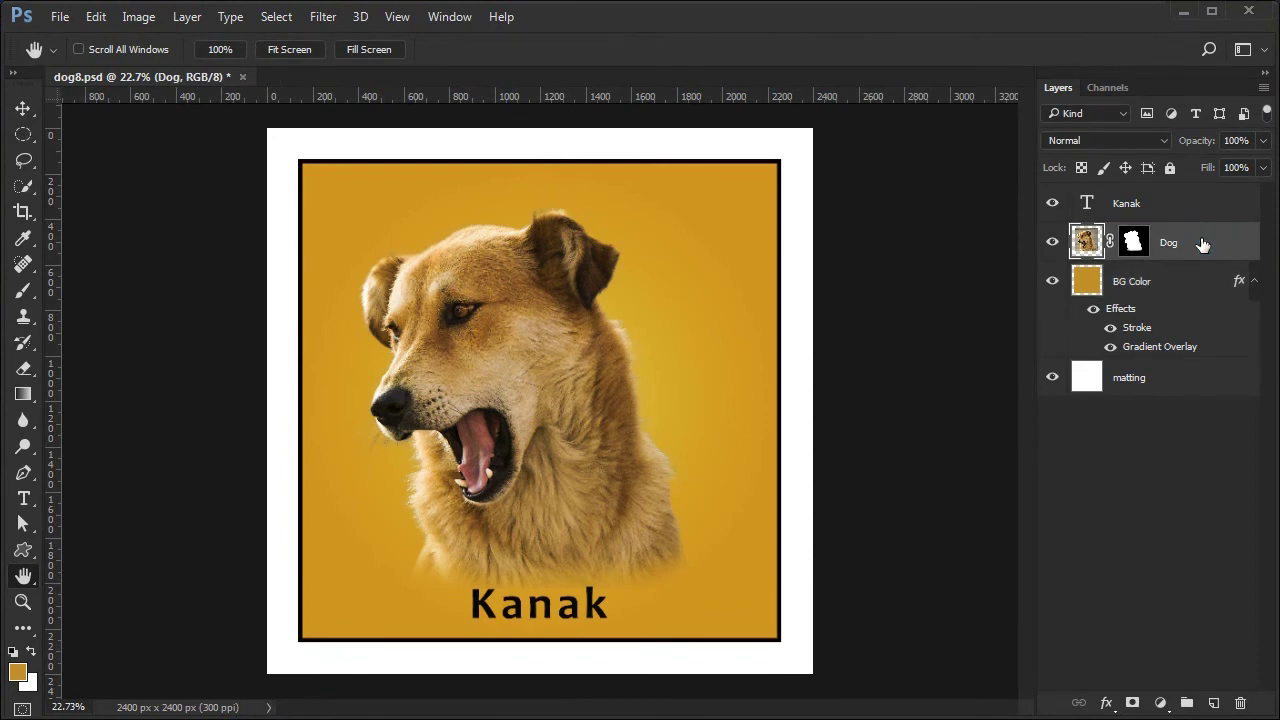
# - Scale the Dog layer to about 106% and shift it up-left above the Kanak text
pyautogui.hotkey('ctrl', 't')
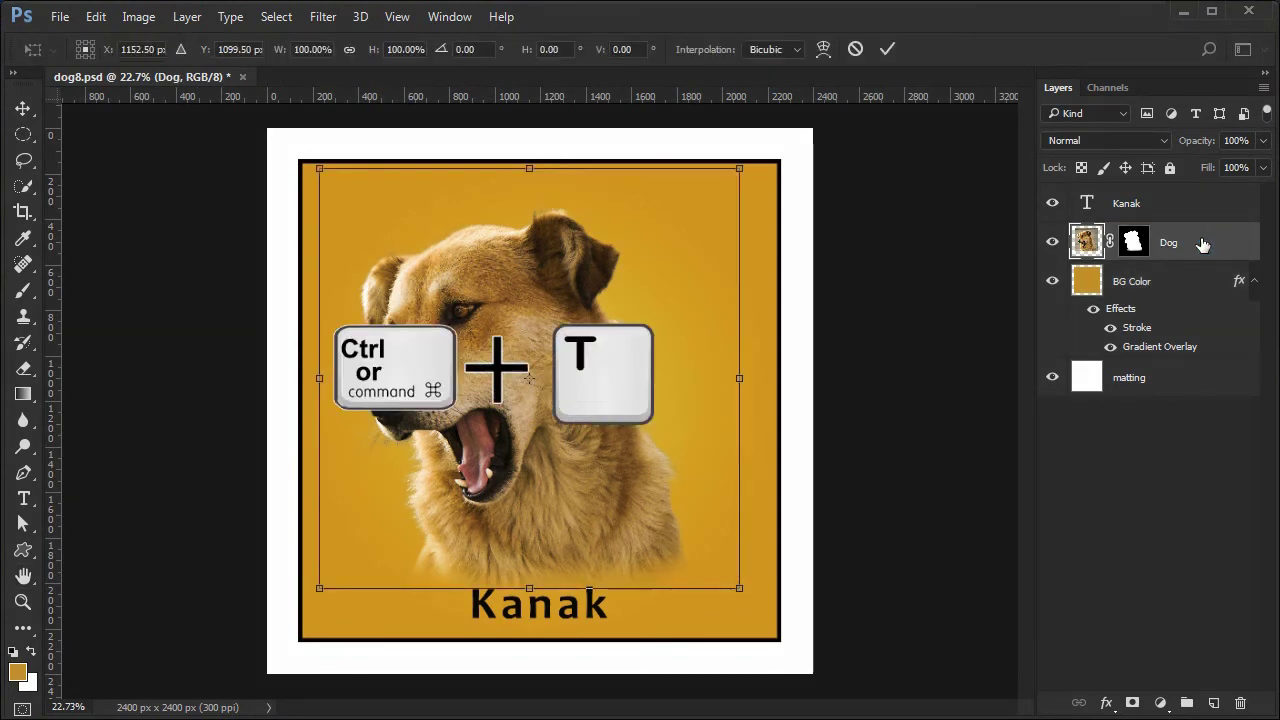
pyautogui.moveTo(554, 428); pyautogui.dragTo(552, 408)
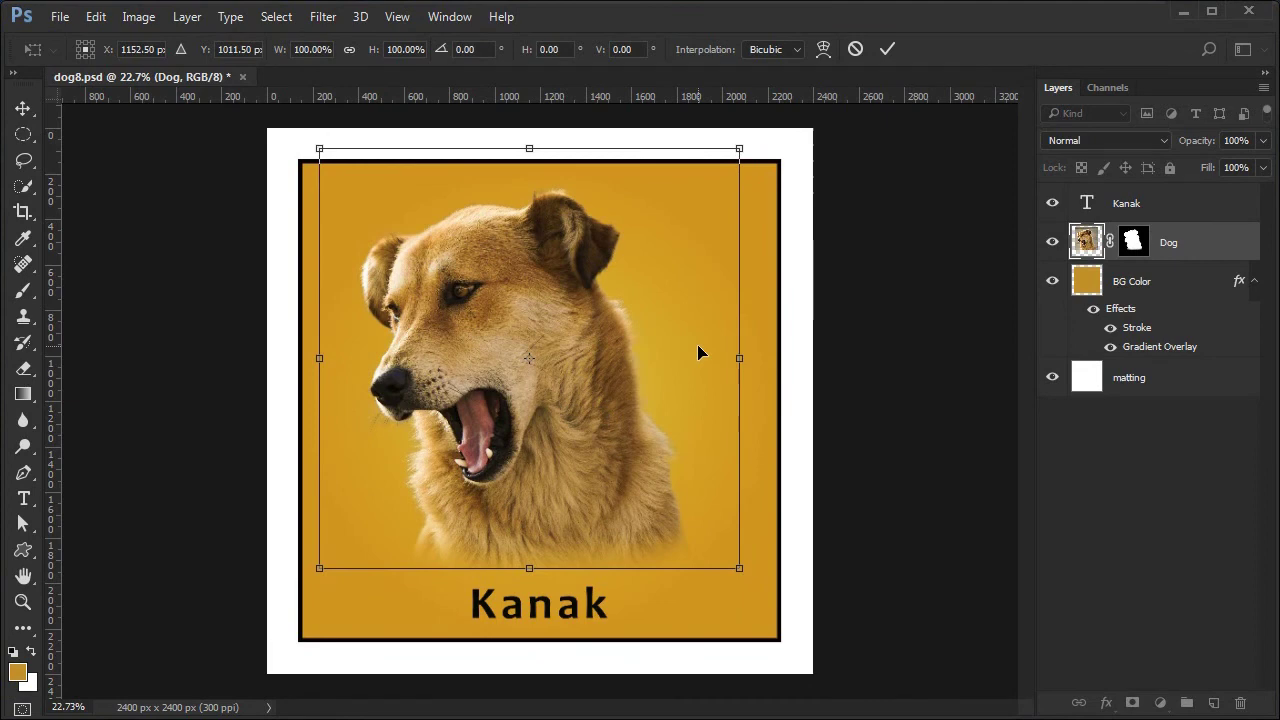
pyautogui.moveTo(748, 149); pyautogui.dragTo(757, 127)
pyautogui.moveTo(568, 385); pyautogui.dragTo(561, 389)
pyautogui.moveTo(757, 586); pyautogui.dragTo(751, 578)
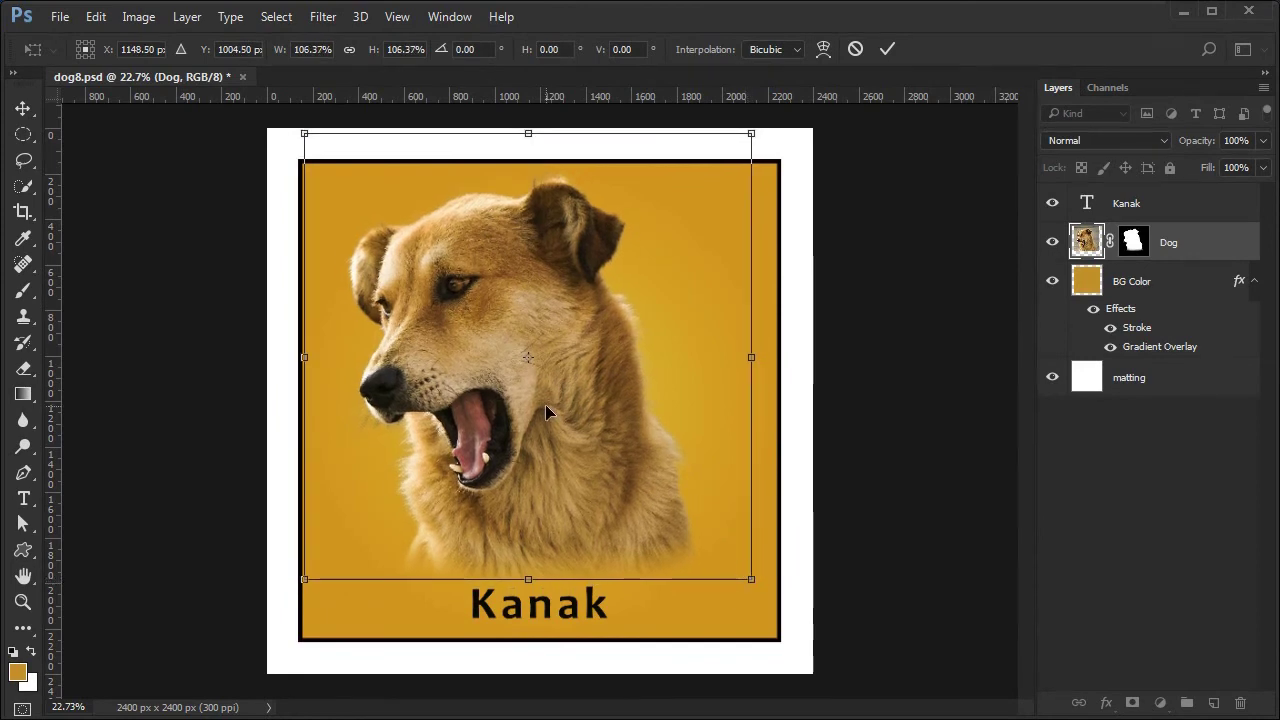
pyautogui.hotkey('shift', 'Left')
pyautogui.hotkey('shift', 'Left')
pyautogui.hotkey('shift', 'Up')
pyautogui.hotkey('shift', 'Up')
pyautogui.press('Left')
pyautogui.press('Left')
pyautogui.press('Left')
pyautogui.press('Left')
pyautogui.press('Left')
pyautogui.press('Left')
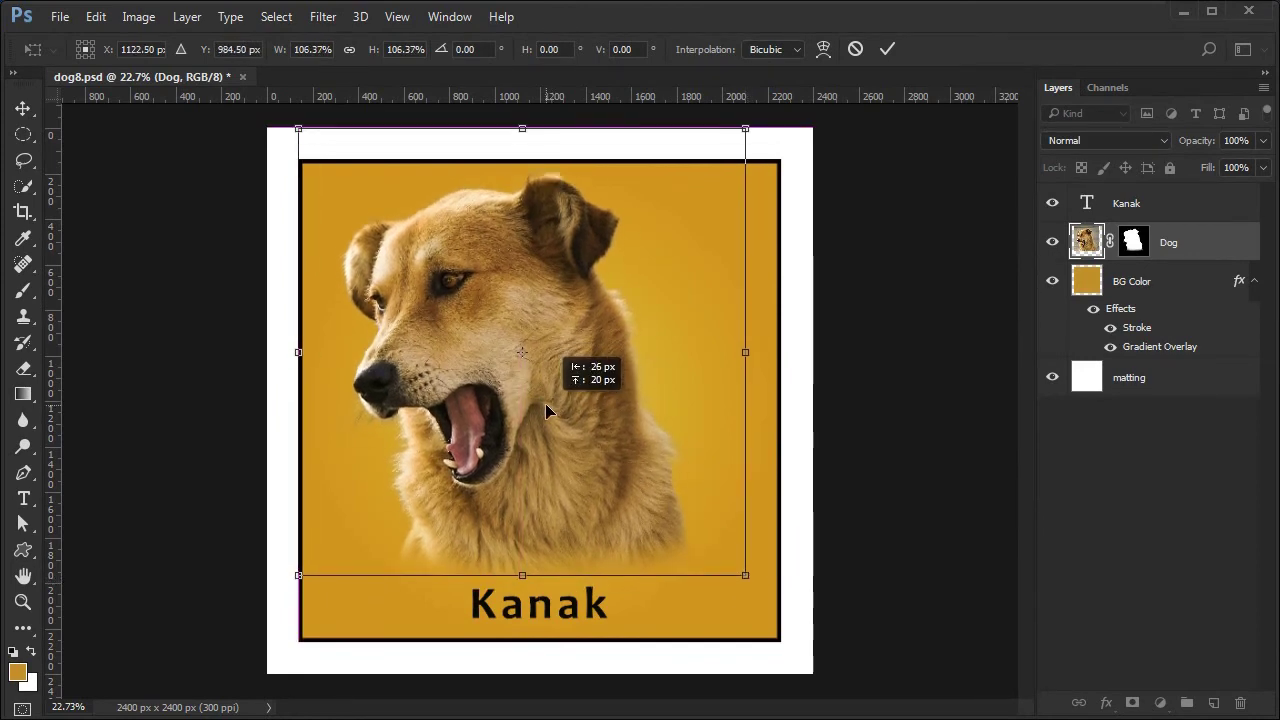
pyautogui.click(887, 50)
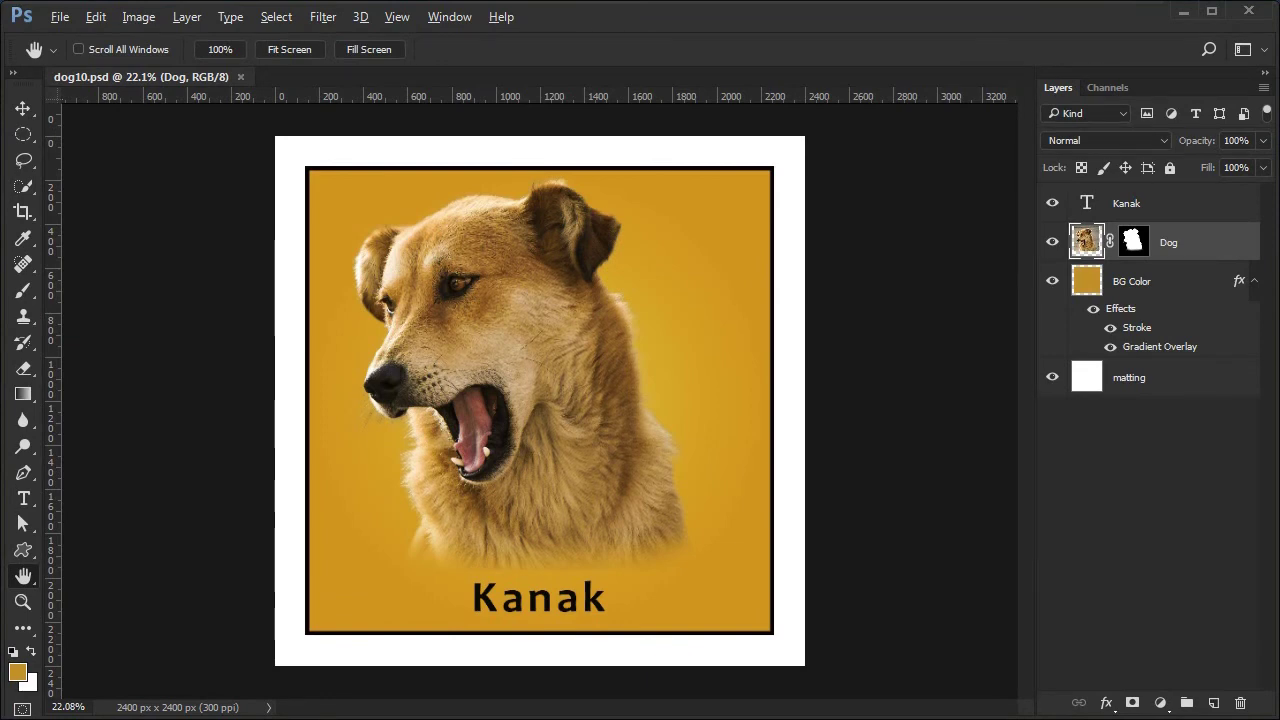
# - Open the Dog layer's mask in Select and Mask with the Onion Skin view
pyautogui.click(1135, 241)
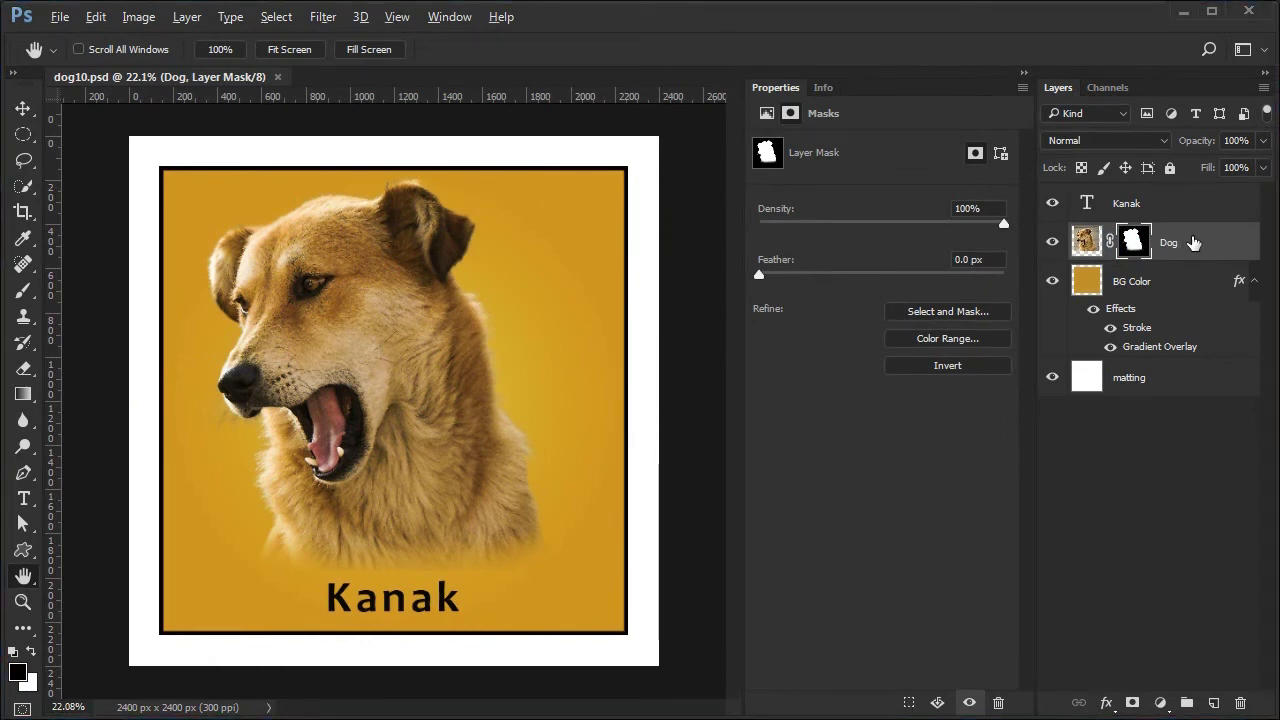
pyautogui.click(946, 313)
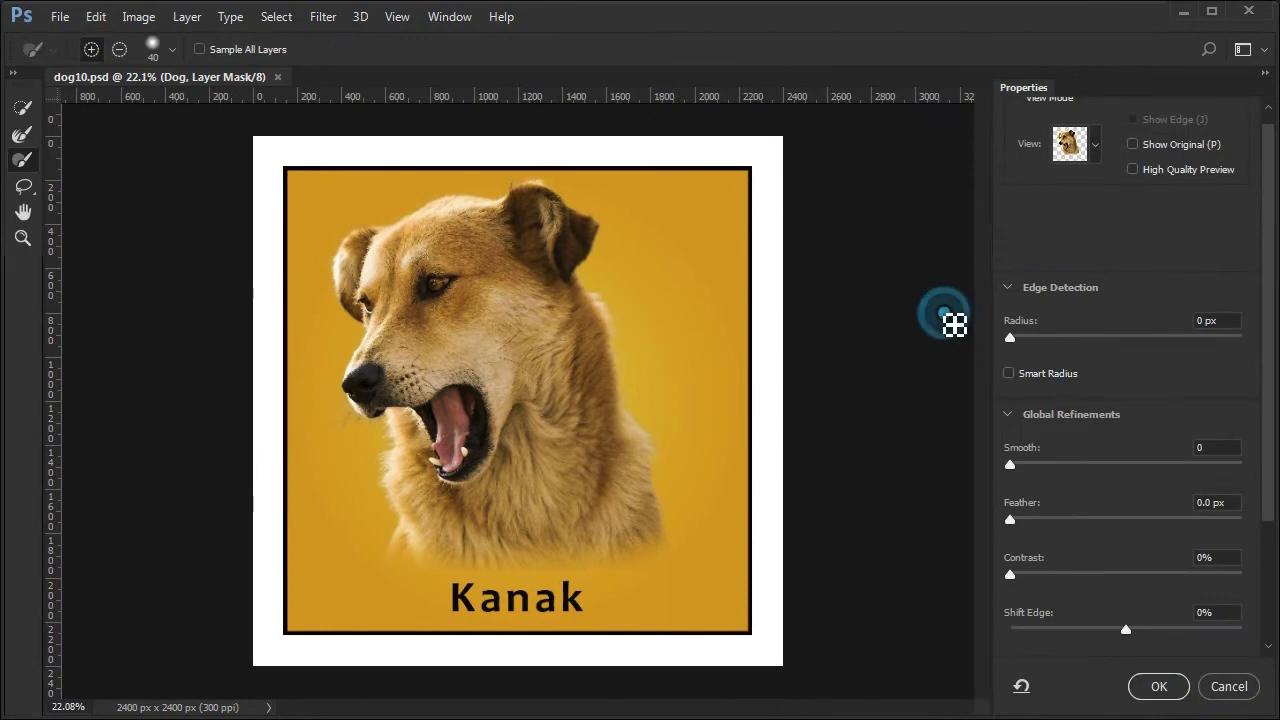
pyautogui.press('o')
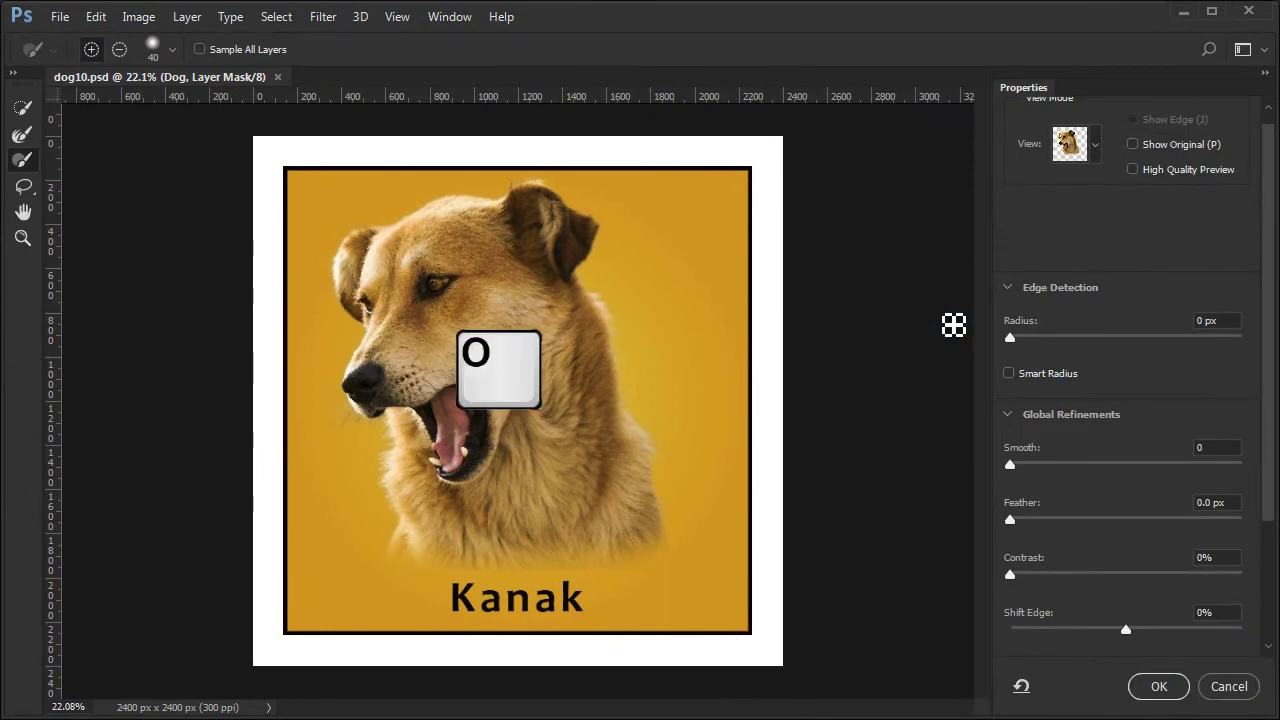
pyautogui.click(1096, 146)
pyautogui.click(1085, 201)
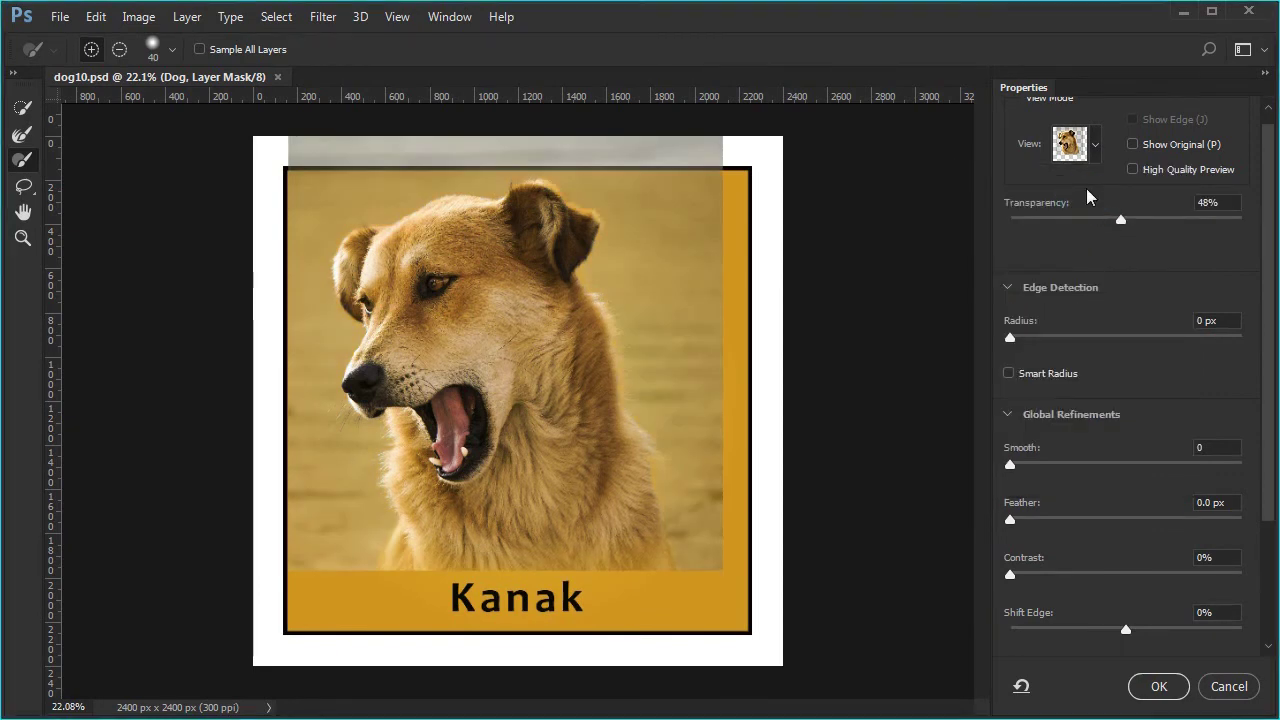
# - Lower the onion skin preview transparency to 50% to reveal the original photo
pyautogui.moveTo(1120, 219); pyautogui.dragTo(1258, 226)
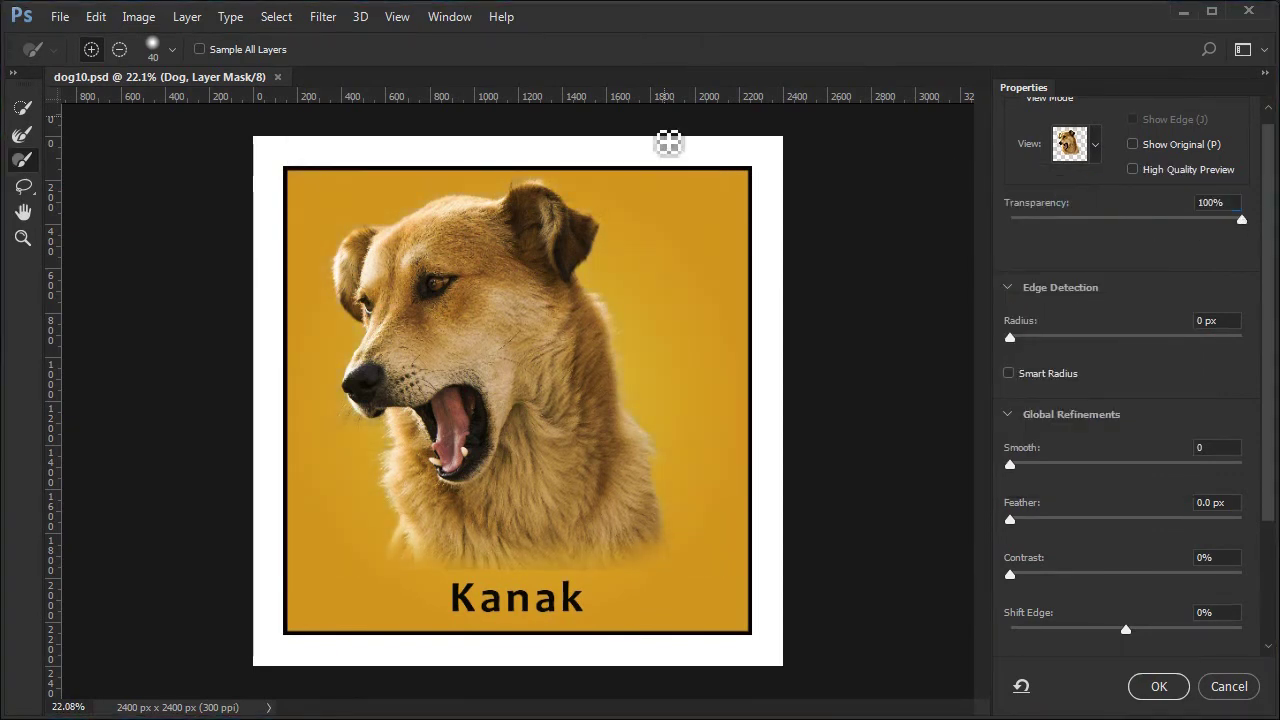
pyautogui.scroll(3, 543, 186)
pyautogui.scroll(4, 541, 150)
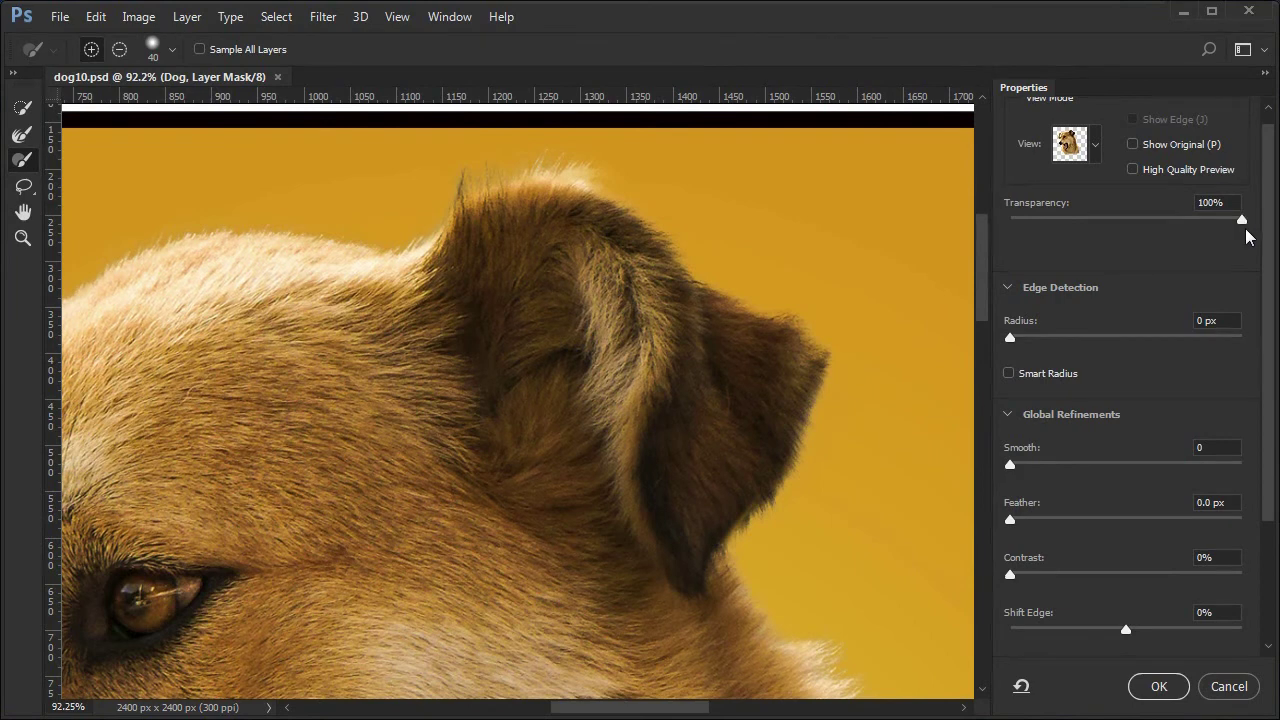
pyautogui.moveTo(1242, 220); pyautogui.dragTo(1128, 216)
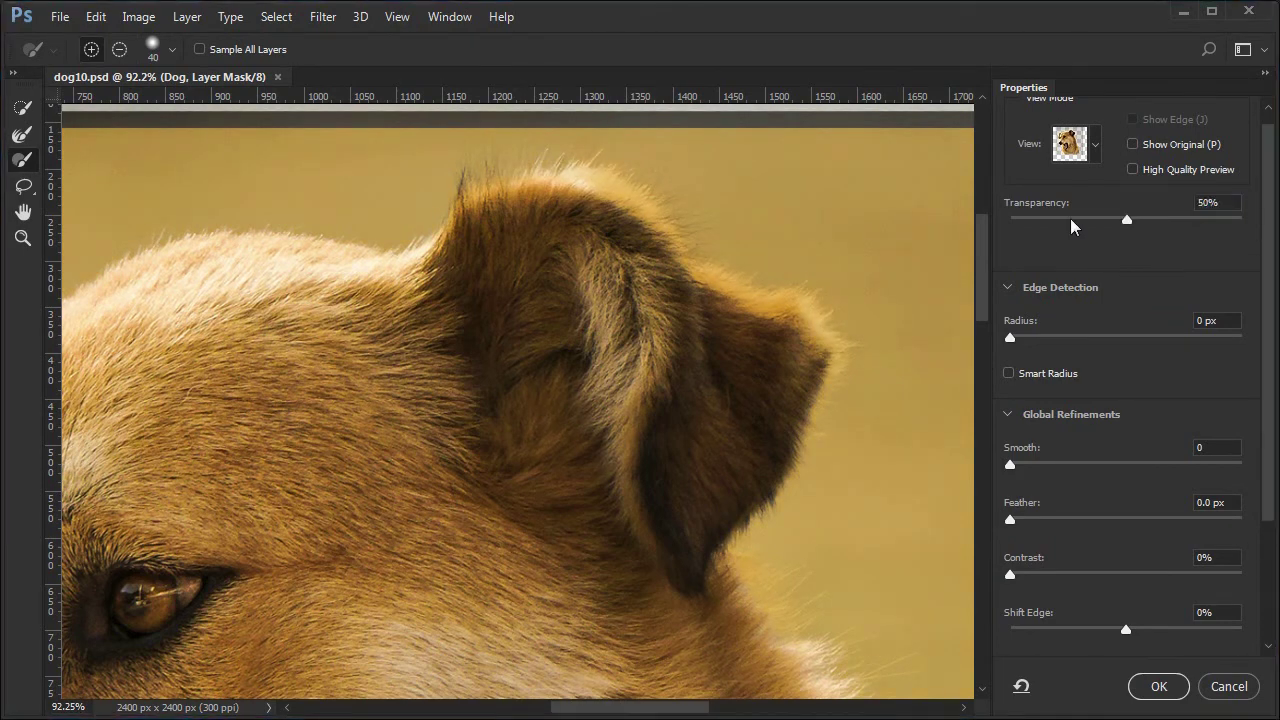
pyautogui.press('b')
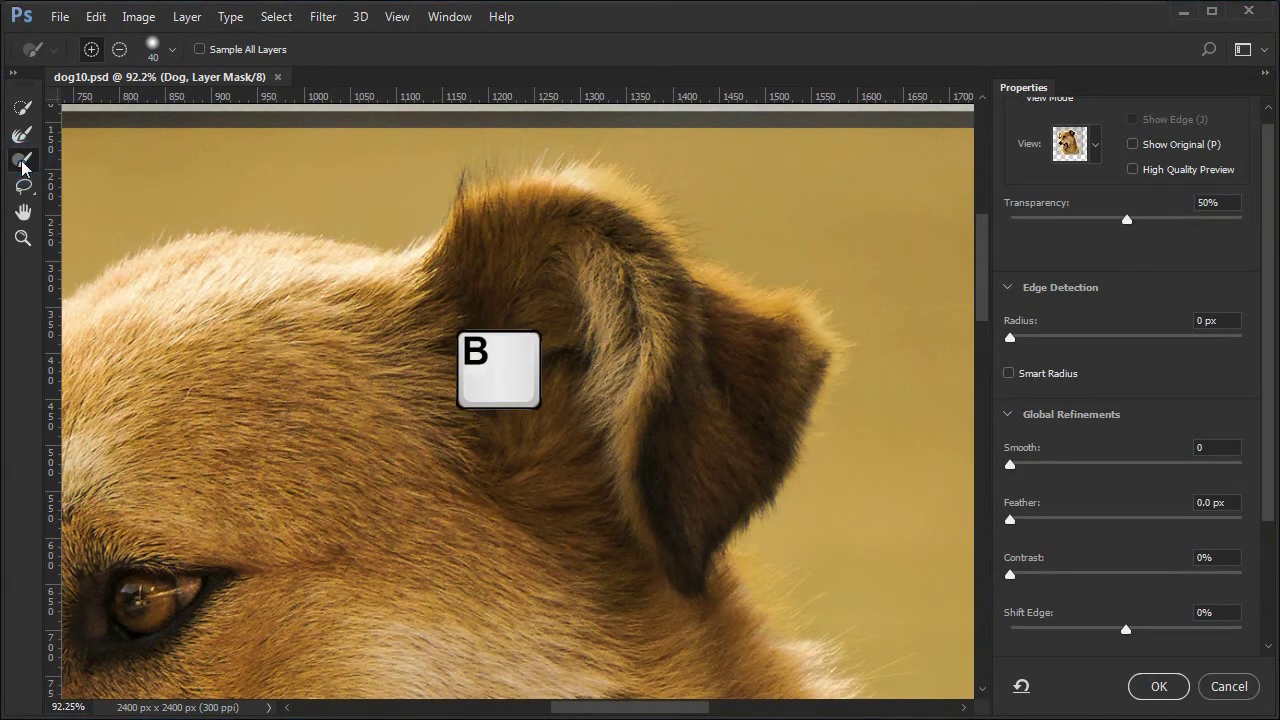
# - Check the brush size and hardness, then paint along the ear's top hair edge
pyautogui.click(172, 50)
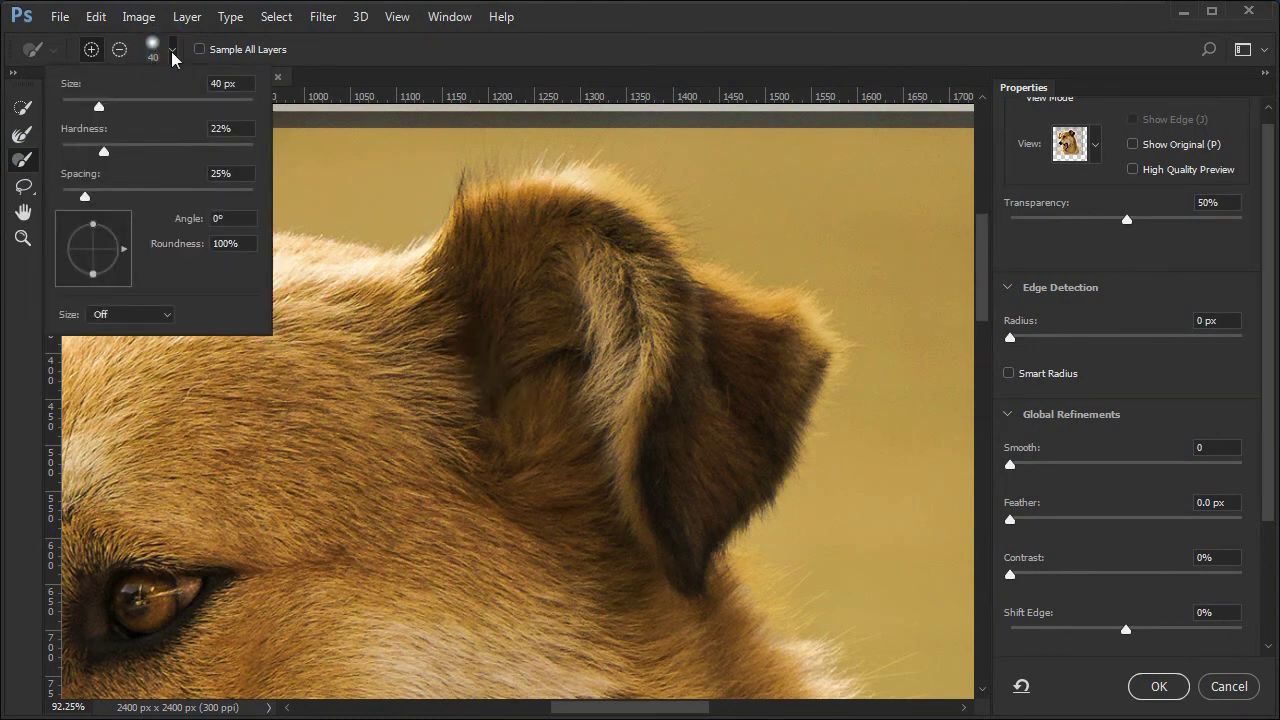
pyautogui.click(172, 50)
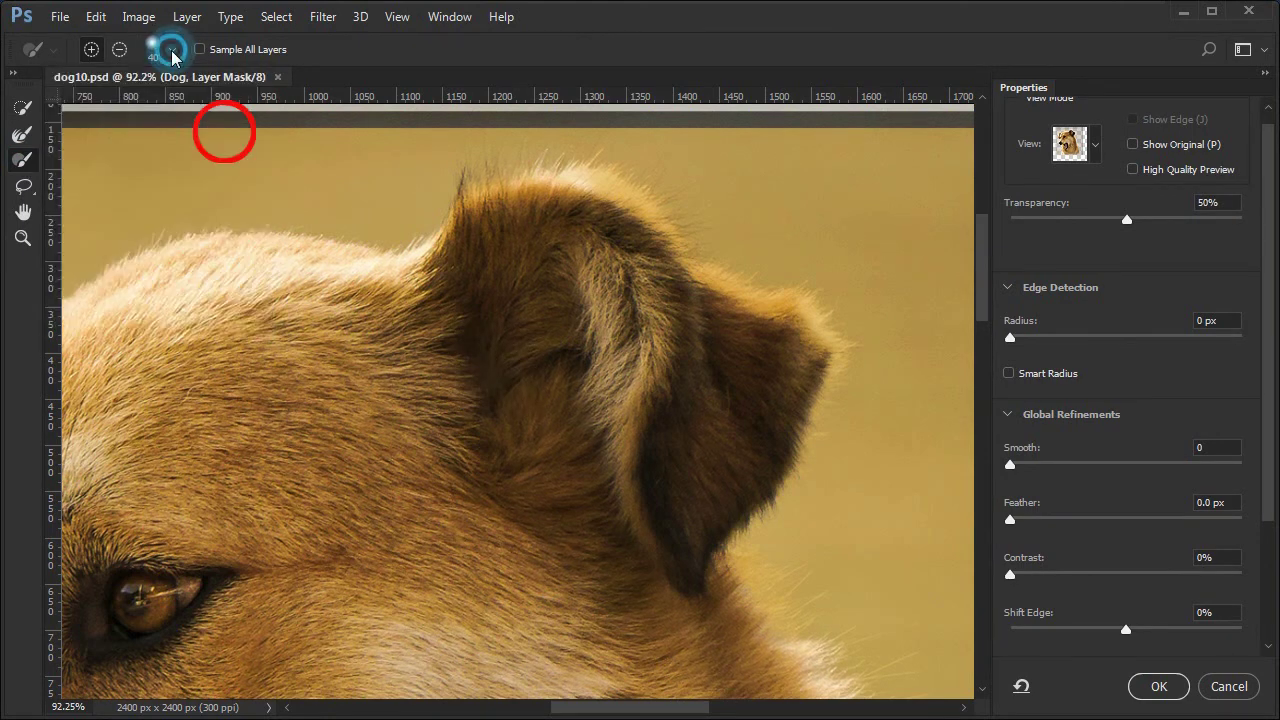
pyautogui.moveTo(589, 190)
pyautogui.mouseDown()
pyautogui.moveTo(626, 194)
pyautogui.moveTo(686, 280)
pyautogui.moveTo(789, 307)
pyautogui.moveTo(824, 340)
pyautogui.moveTo(804, 328)
pyautogui.mouseUp()
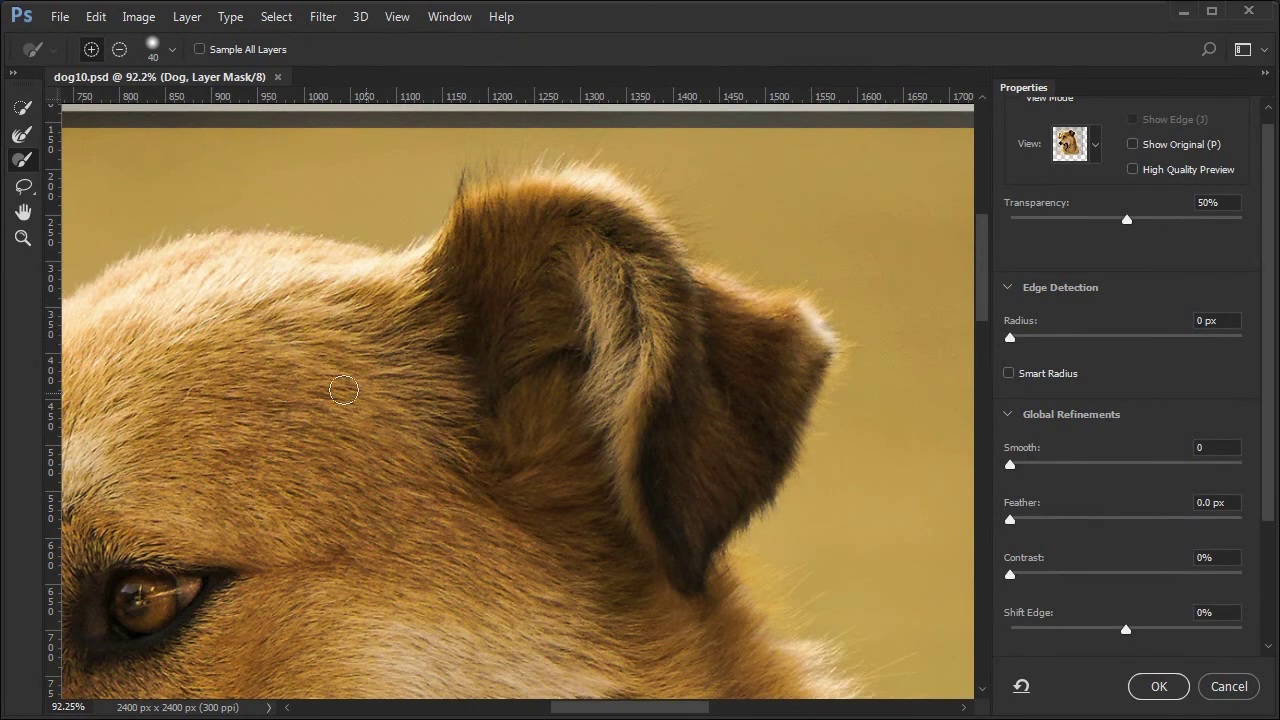
# - Sweep the Refine Edge Brush across the ear's fur edge and apply the mask with OK
pyautogui.press('r')
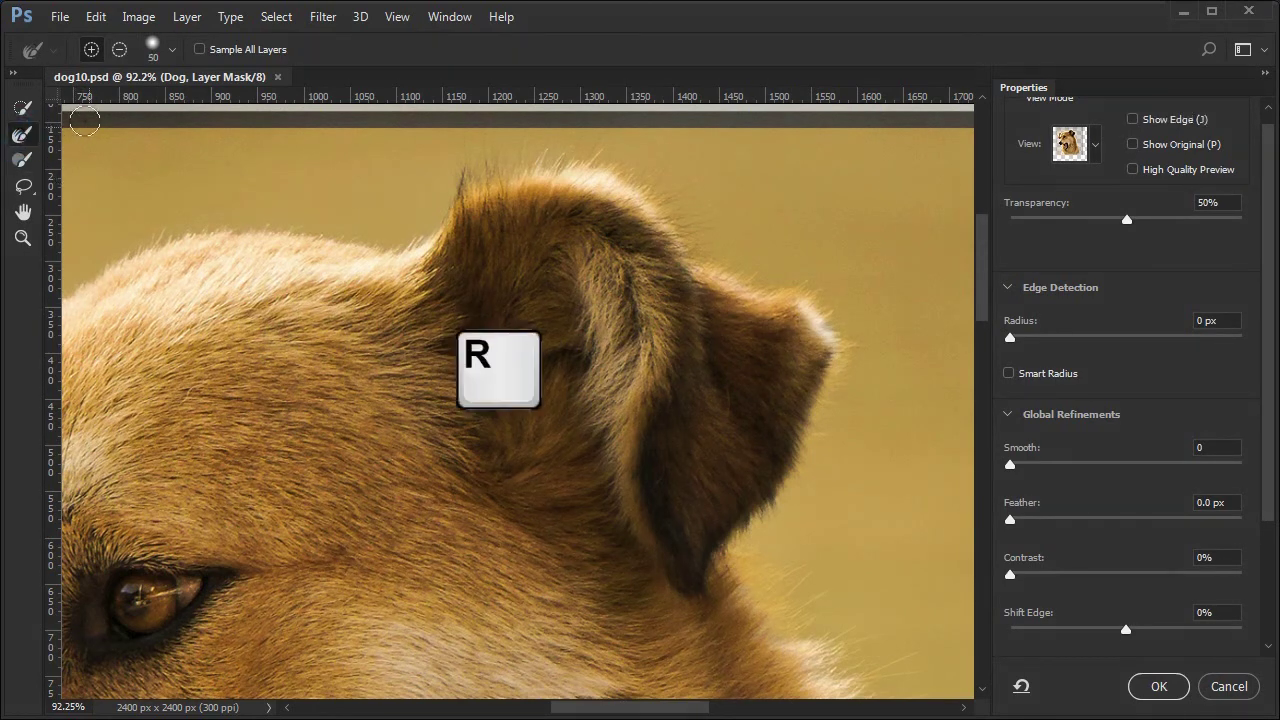
pyautogui.click(172, 52)
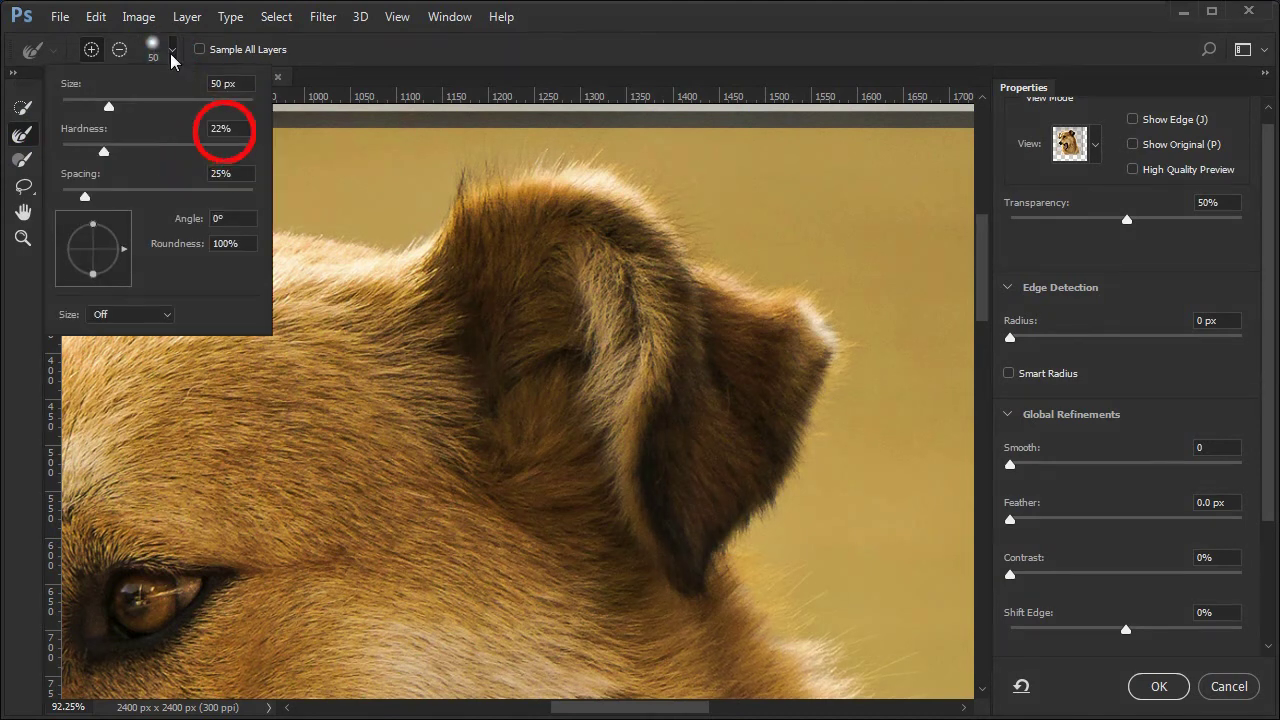
pyautogui.click(172, 57)
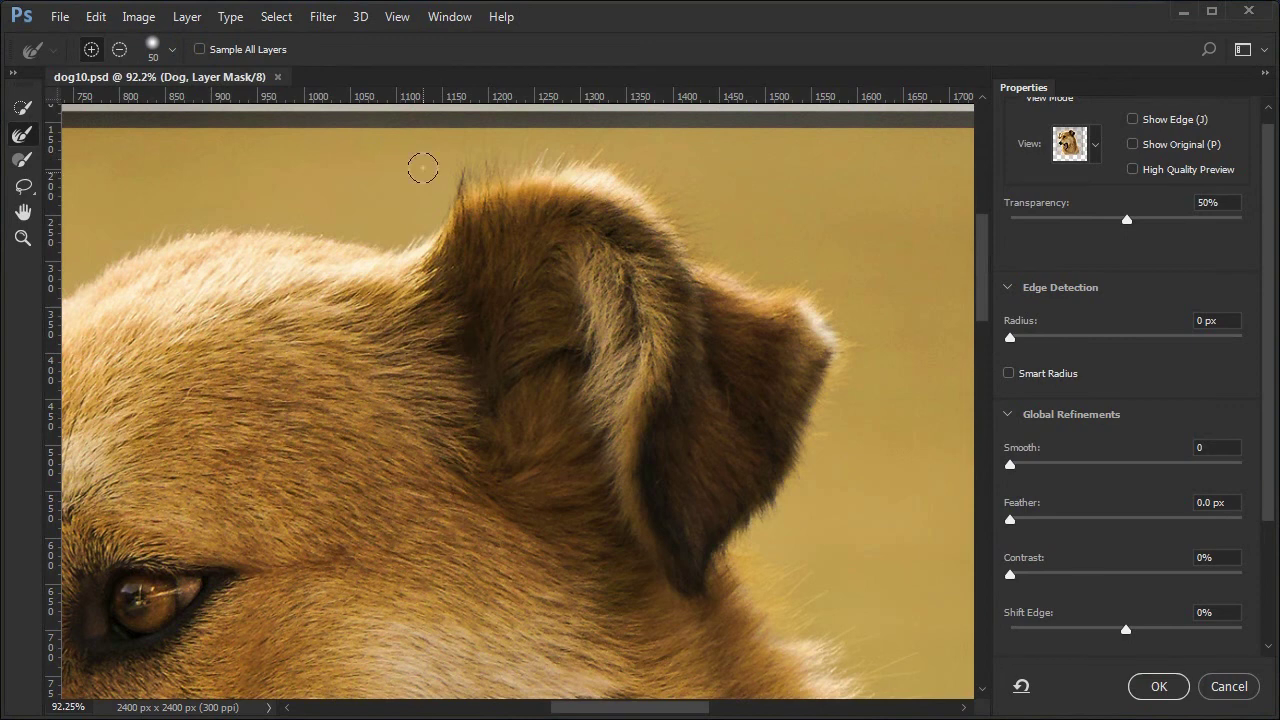
pyautogui.click(451, 165)
pyautogui.moveTo(451, 165)
pyautogui.mouseDown()
pyautogui.moveTo(530, 140)
pyautogui.moveTo(615, 142)
pyautogui.moveTo(655, 160)
pyautogui.moveTo(693, 231)
pyautogui.moveTo(823, 274)
pyautogui.moveTo(868, 347)
pyautogui.mouseUp()
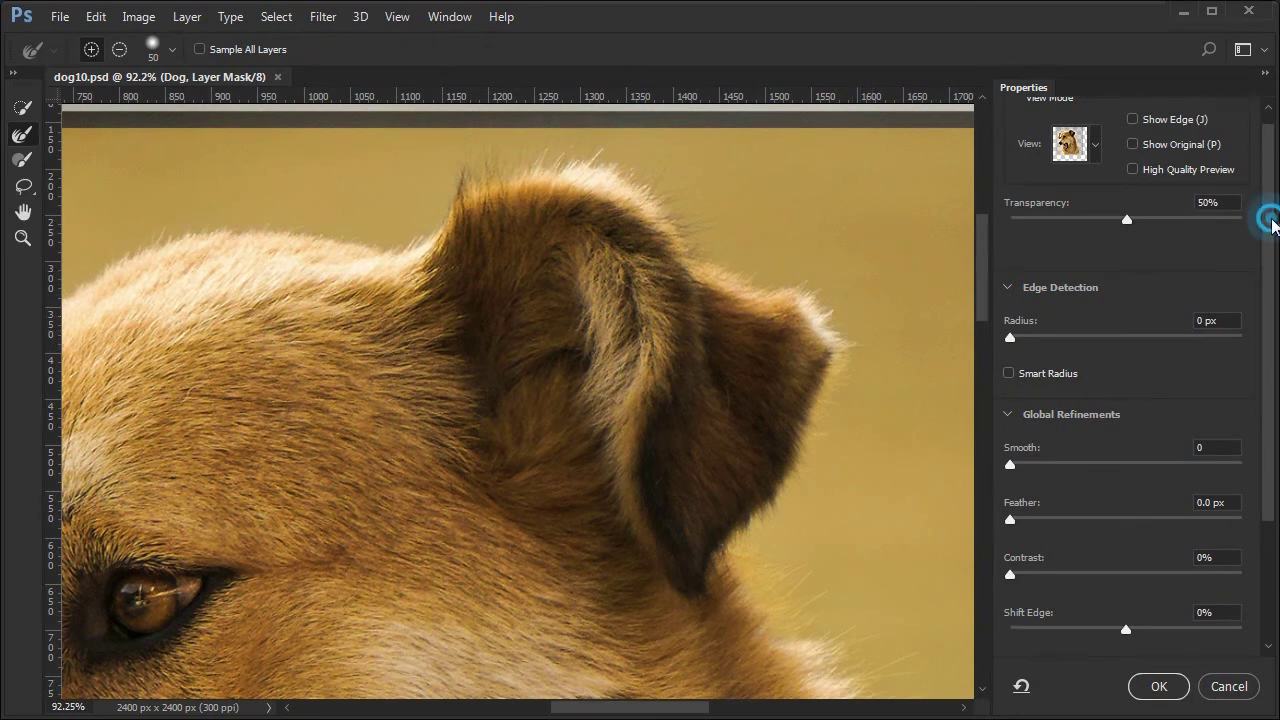
pyautogui.scroll(-3, 1268, 226)
pyautogui.scroll(-1, 1138, 389)
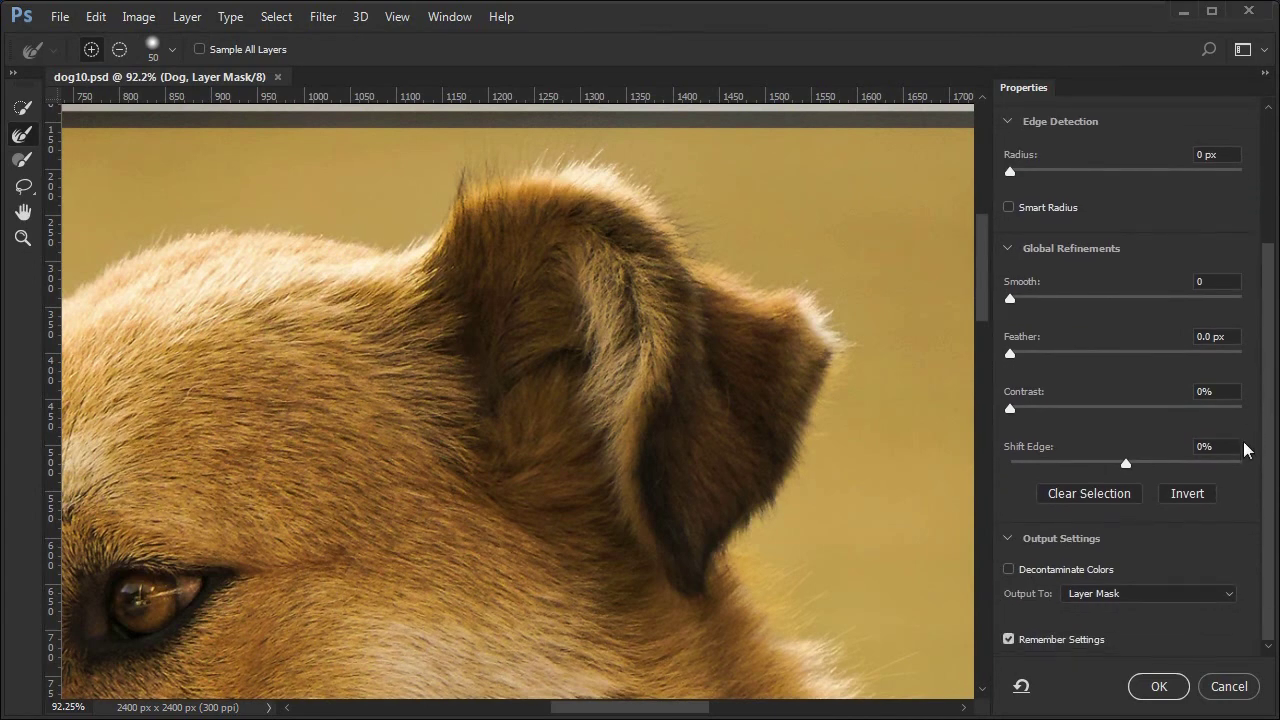
pyautogui.click(1155, 686)
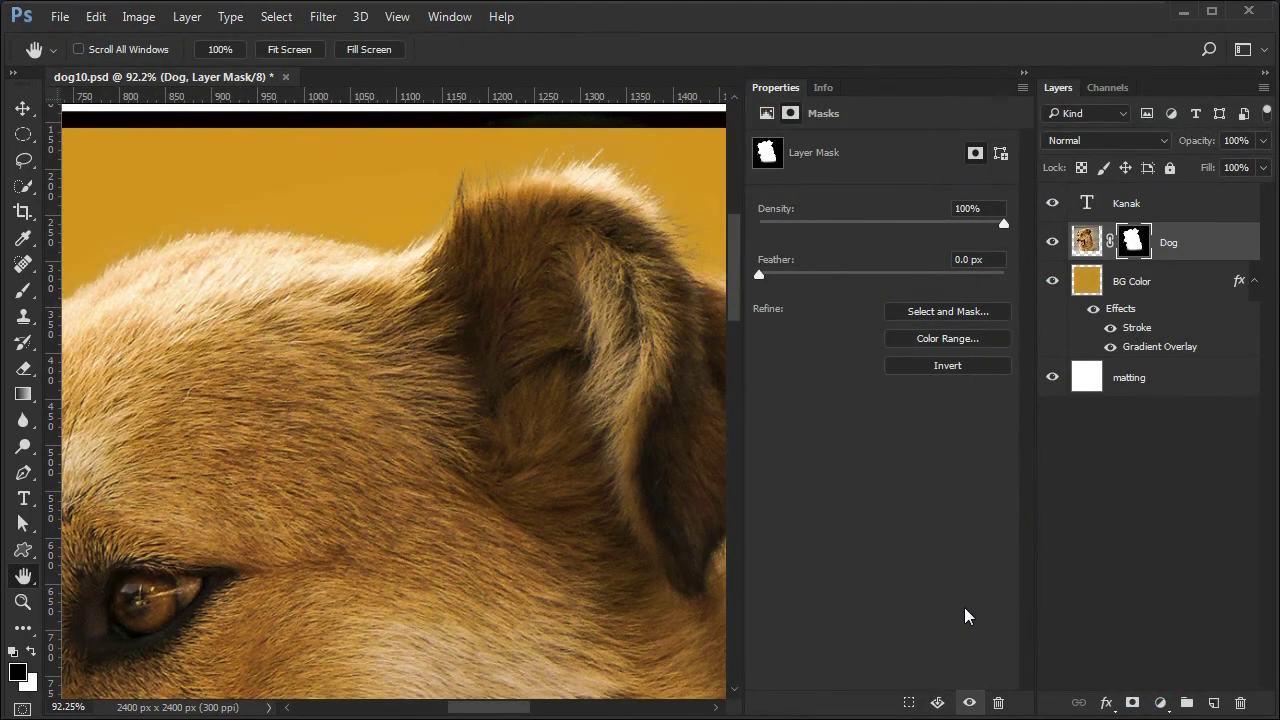
# - Fit the whole portrait on screen with Ctrl+0 and show the Properties panel's flyout menu
pyautogui.hotkey('ctrl', '0')
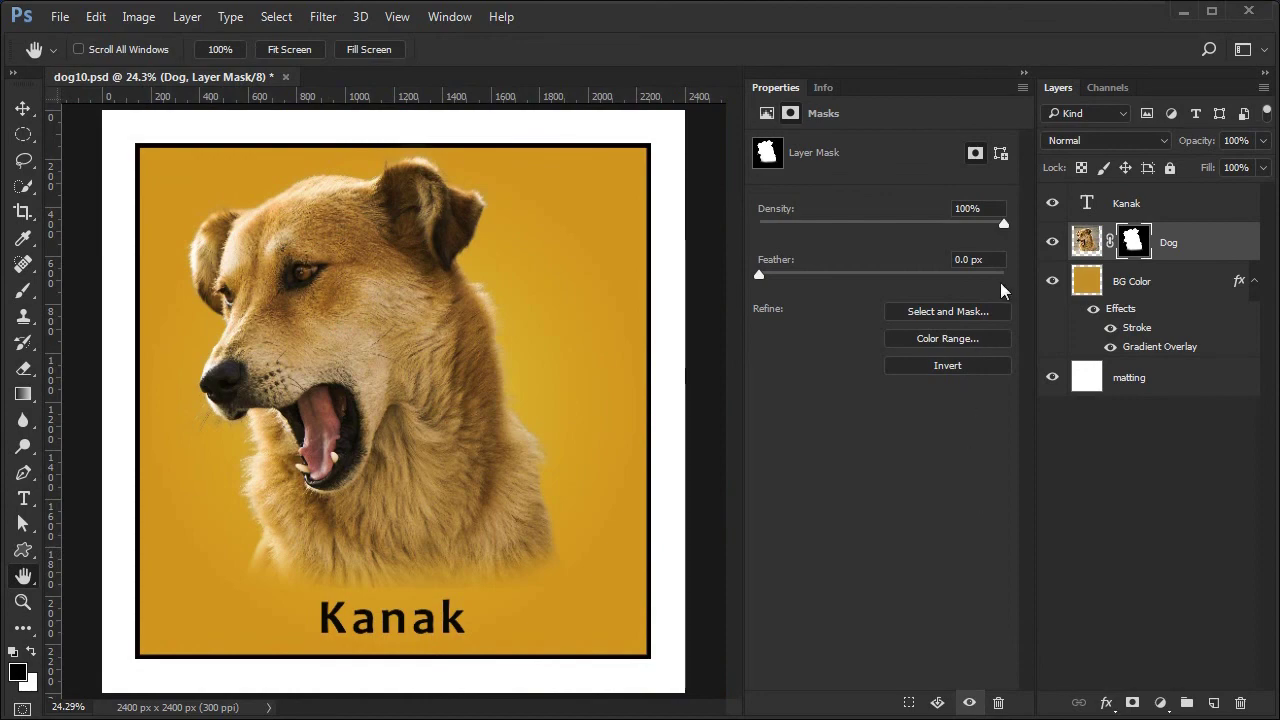
pyautogui.click(1023, 88)
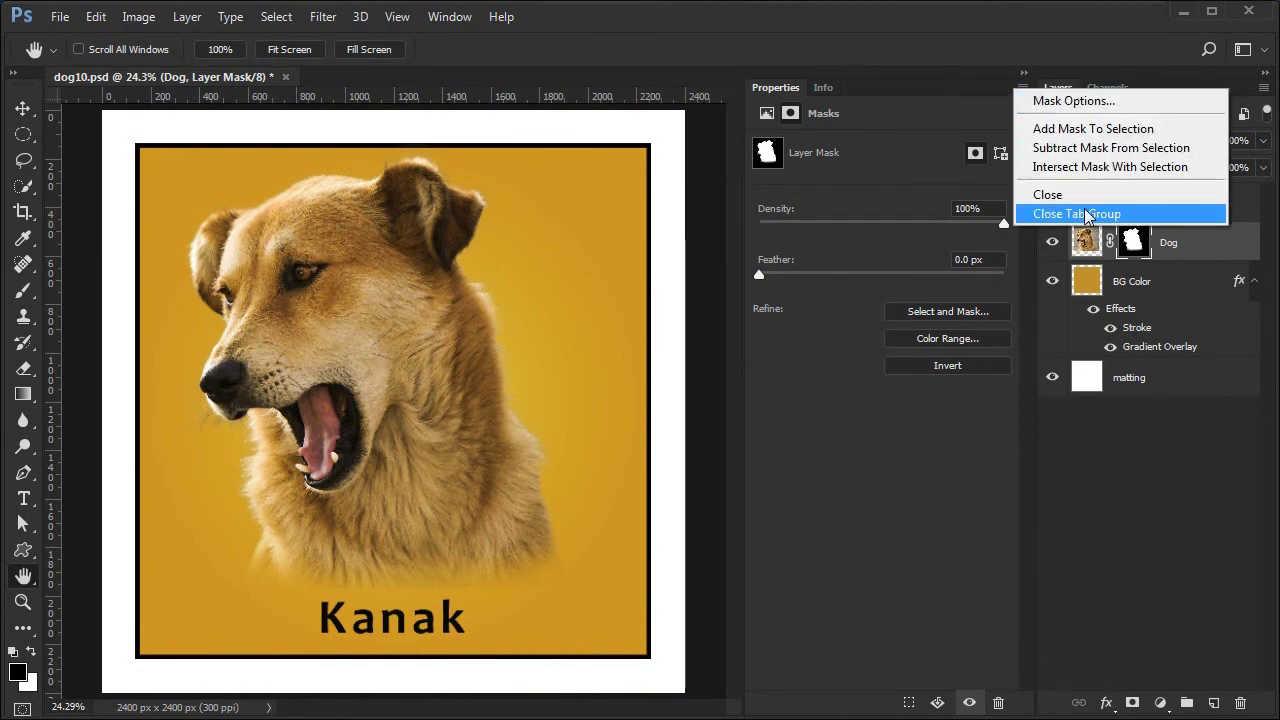